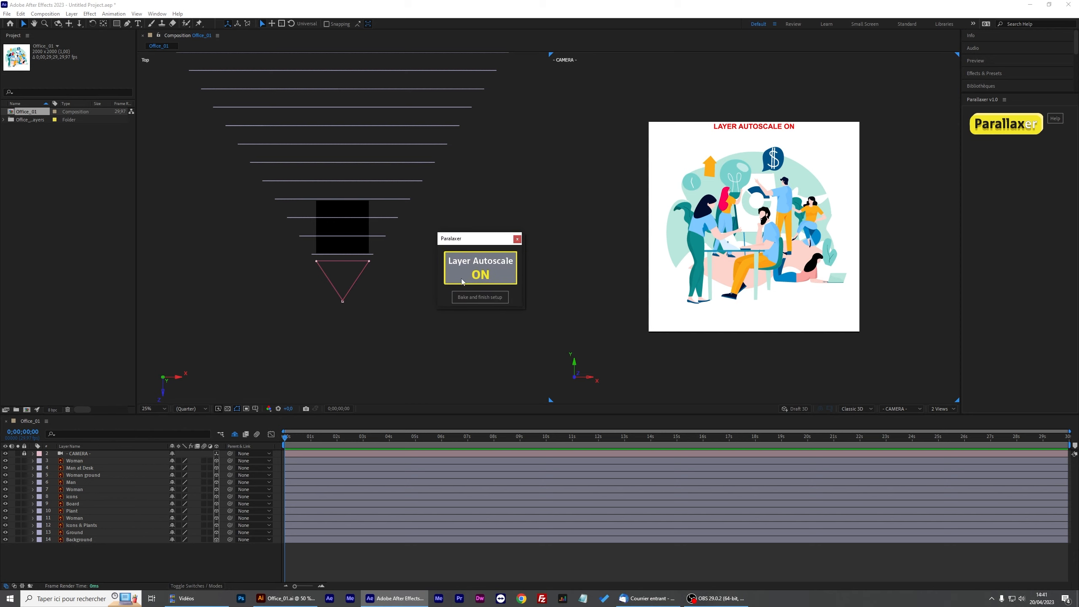
Turn Layer Autoscale off and move the camera in toward the artwork to test the parallax.
{"action": "left_click", "coordinate": [652, 561]}
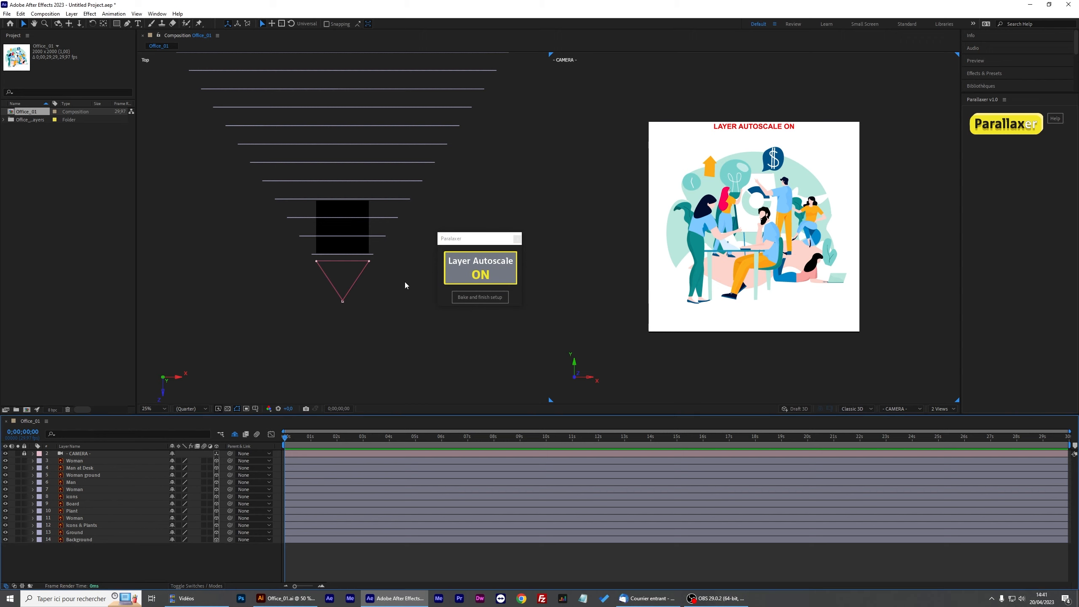
{"action": "left_click", "coordinate": [492, 274]}
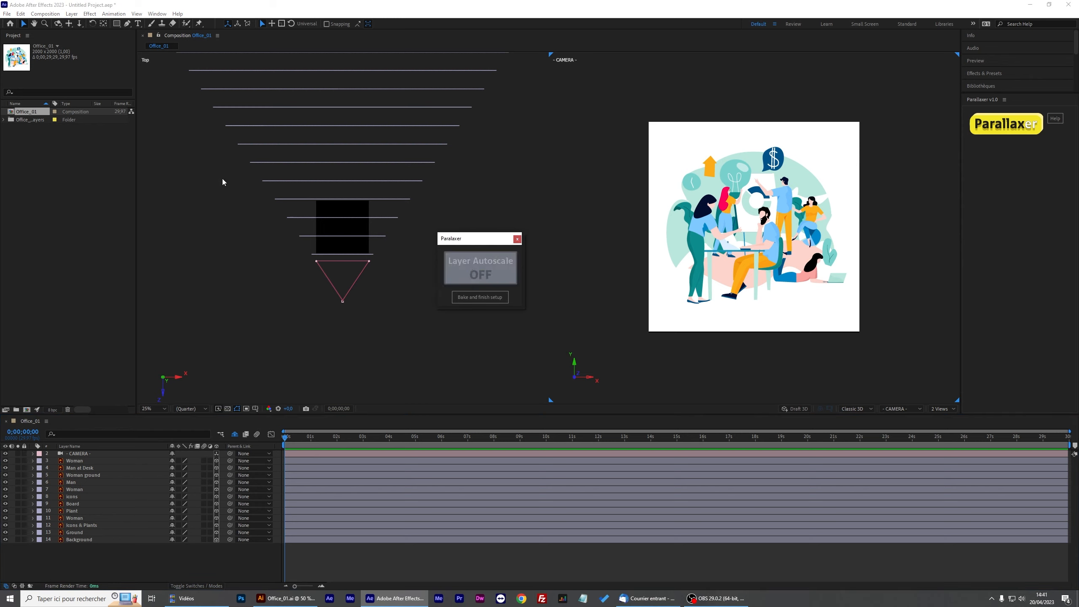
{"action": "left_click", "coordinate": [81, 24]}
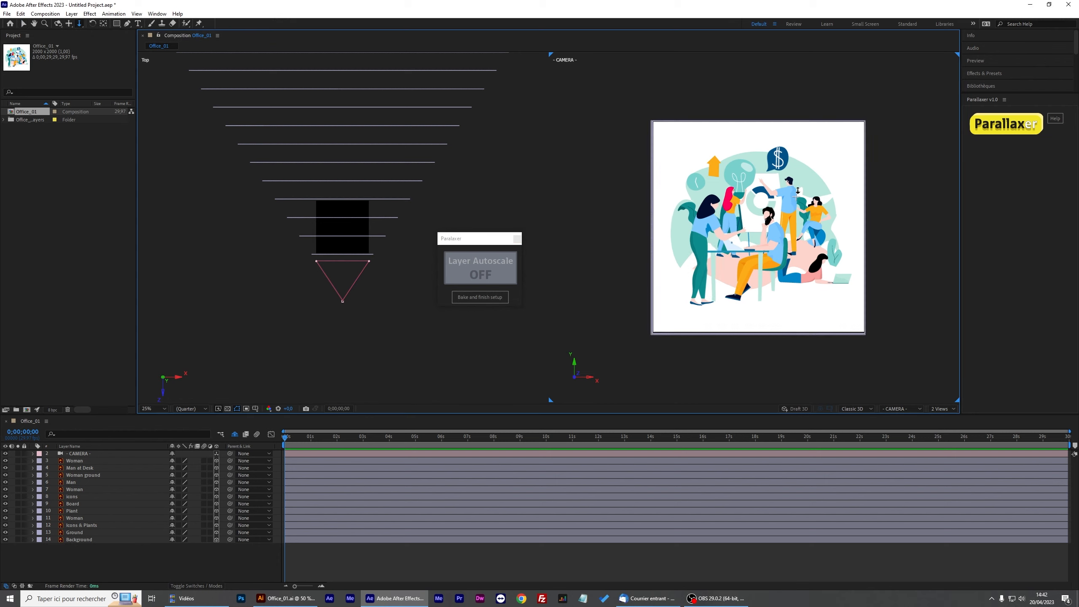
{"action": "left_click_drag", "start_coordinate": [778, 233], "coordinate": [193, 345]}
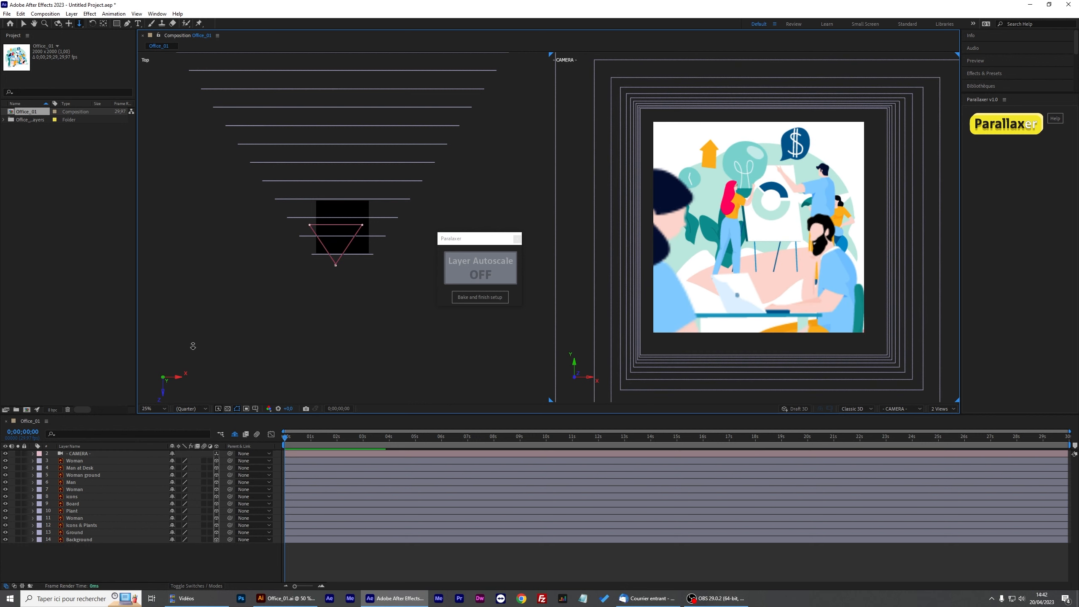
Set the preview resolution to Full and move the camera sideways and deeper into the layer stack.
{"action": "left_click", "coordinate": [199, 408]}
{"action": "left_click", "coordinate": [195, 428]}
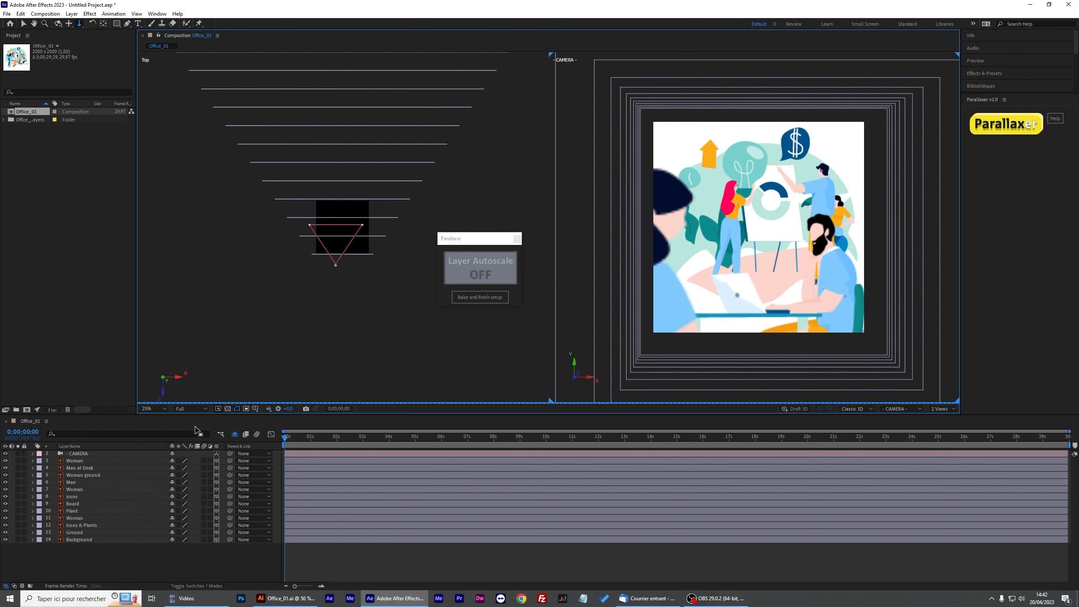
{"action": "left_click_drag", "start_coordinate": [718, 211], "coordinate": [834, 210]}
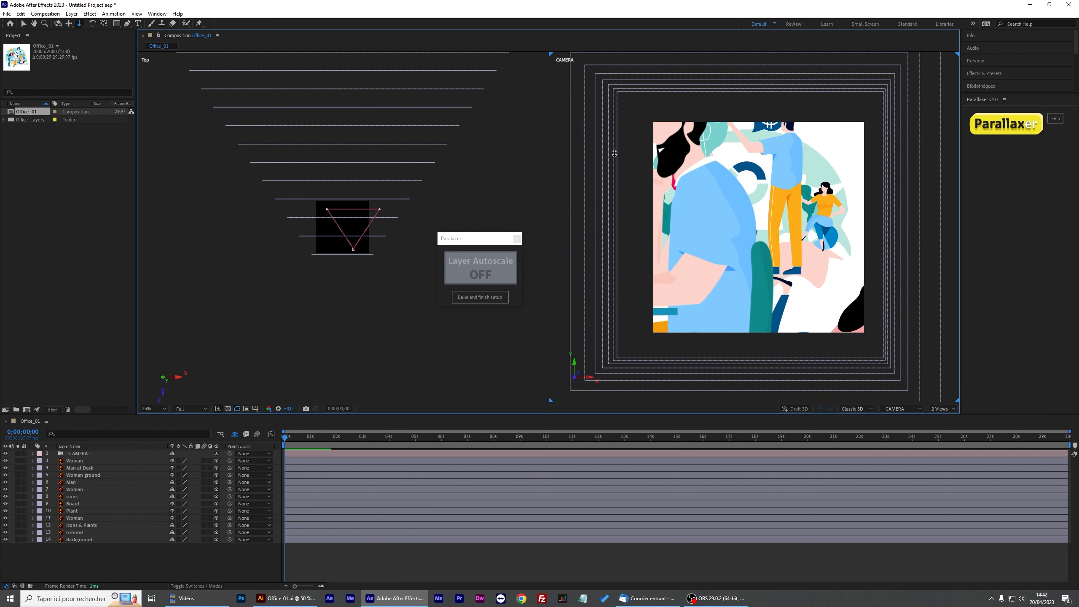
Turn Layer Autoscale back on to reset the camera and inspect the artwork enlarged in the camera view.
{"action": "left_click_drag", "start_coordinate": [483, 243], "coordinate": [503, 204]}
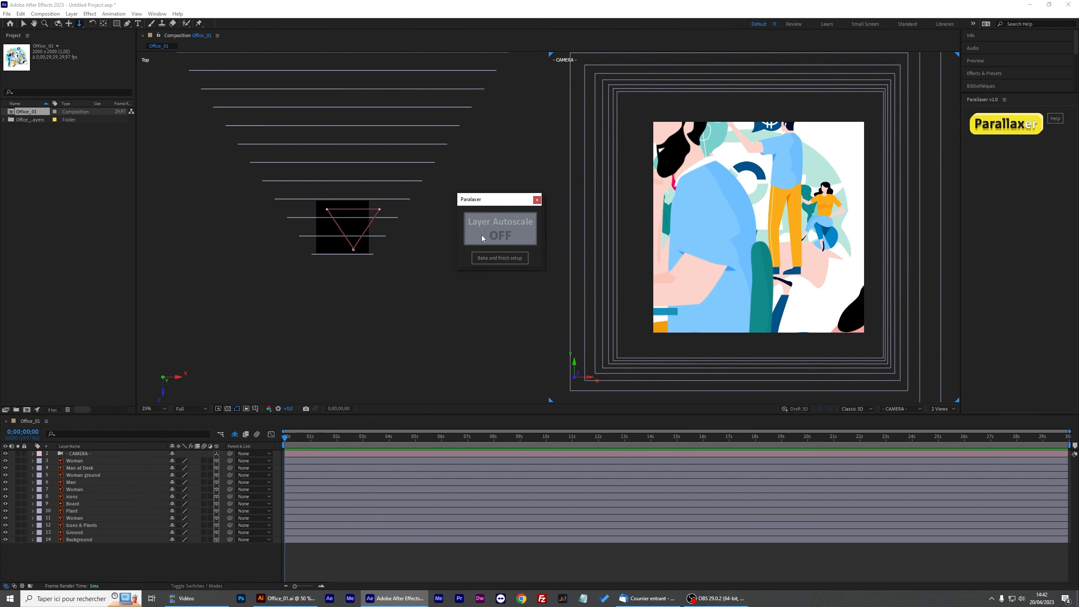
{"action": "left_click", "coordinate": [503, 228]}
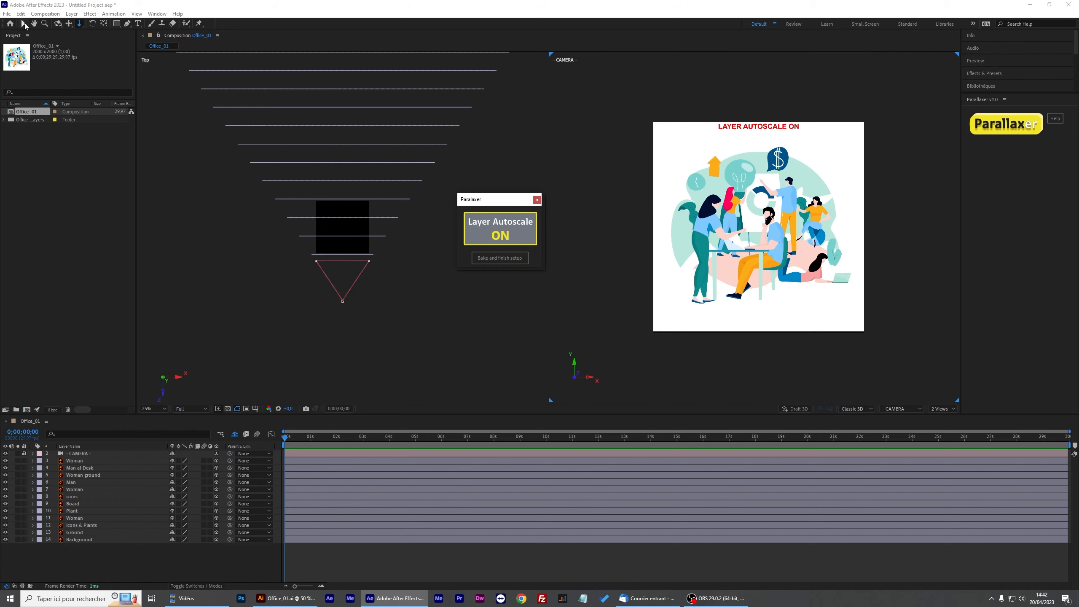
{"action": "left_click", "coordinate": [34, 23]}
{"action": "scroll", "coordinate": [793, 248], "scroll_direction": "up", "scroll_amount": 2}
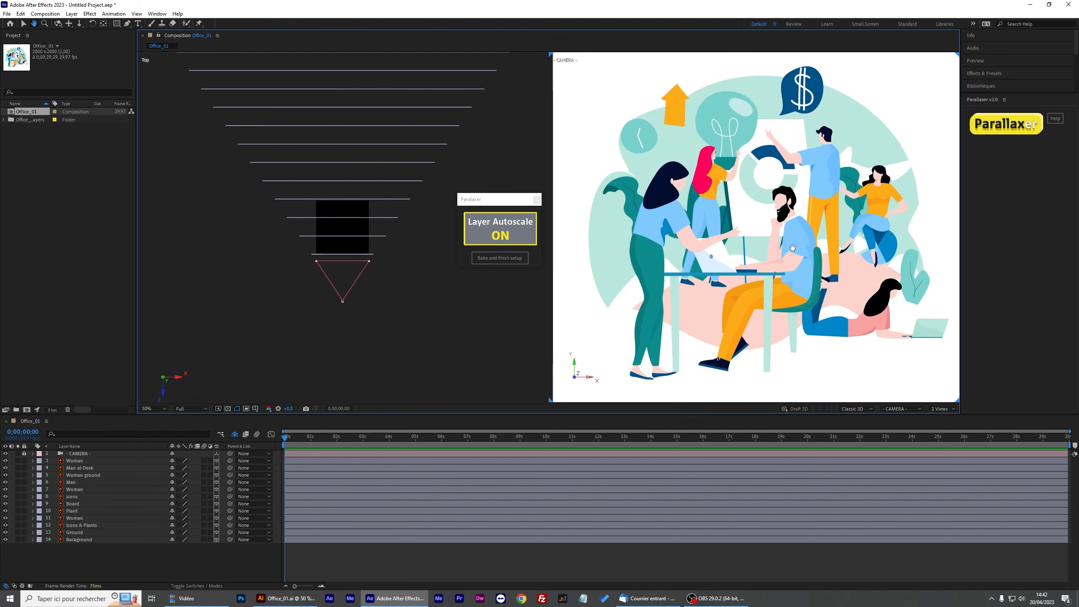
With Layer Autoscale off, move the camera slightly closer to the front Woman layer to check its depth.
{"action": "key", "text": "c"}
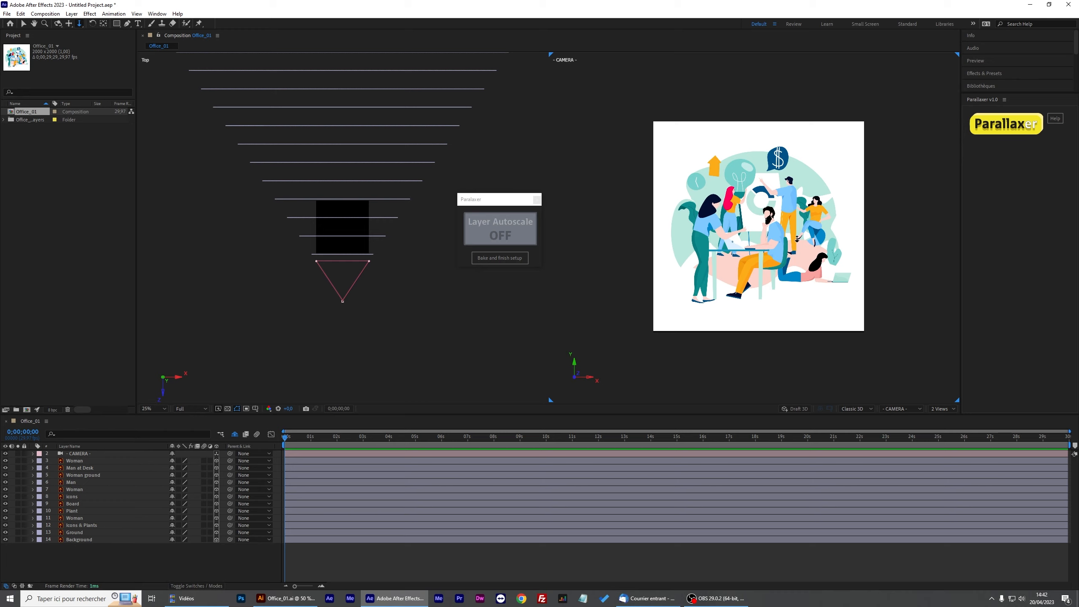
{"action": "mouse_move", "coordinate": [776, 234]}
{"action": "left_mouse_down"}
{"action": "mouse_move", "coordinate": [781, 188]}
{"action": "mouse_move", "coordinate": [783, 238]}
{"action": "left_mouse_up"}
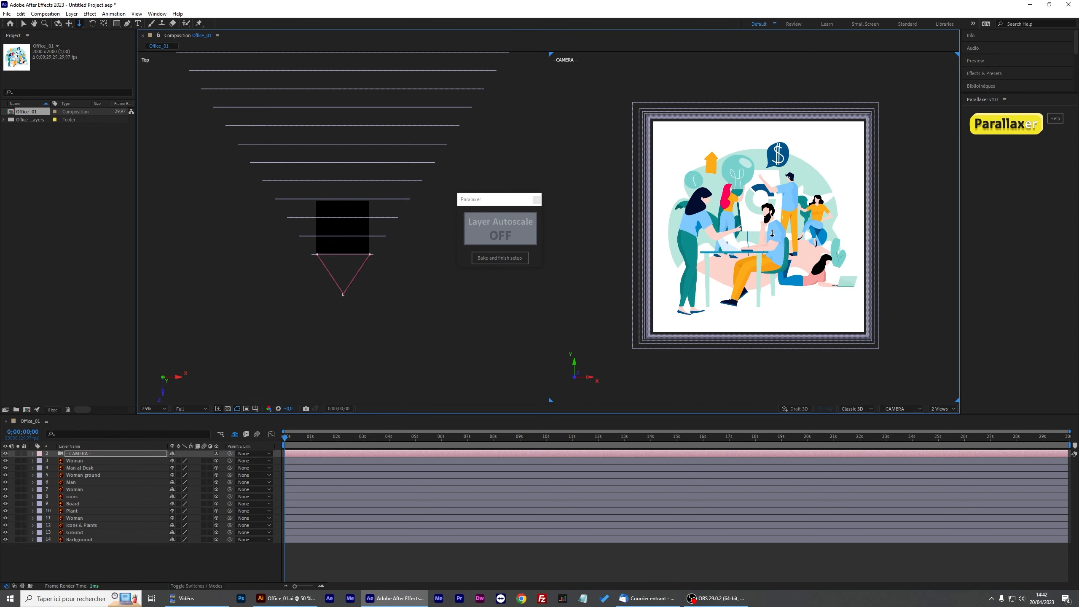
{"action": "left_click", "coordinate": [690, 216]}
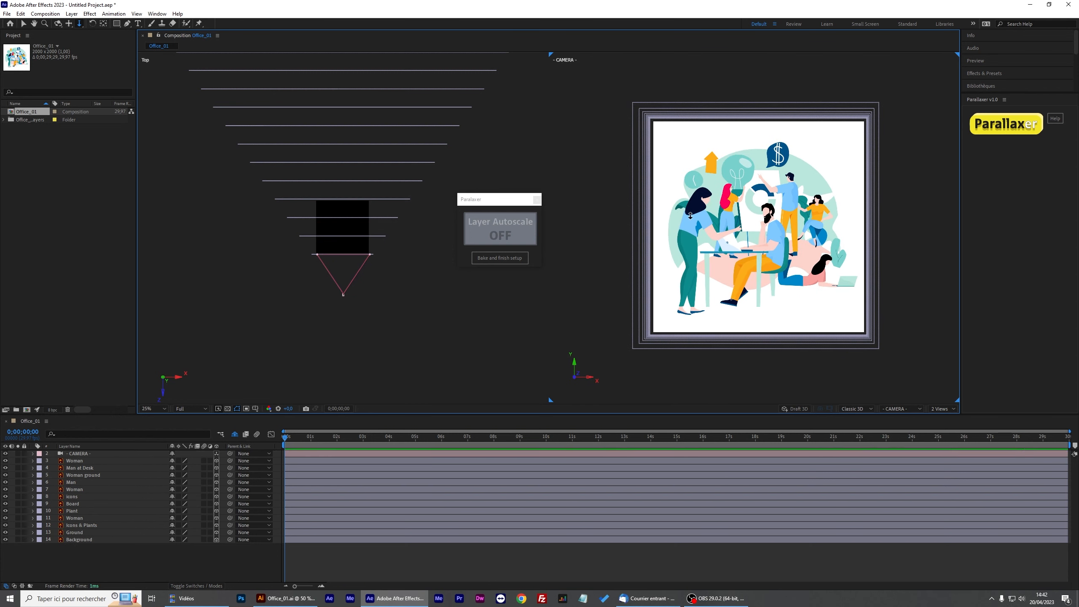
{"action": "left_click_drag", "start_coordinate": [680, 225], "coordinate": [684, 204]}
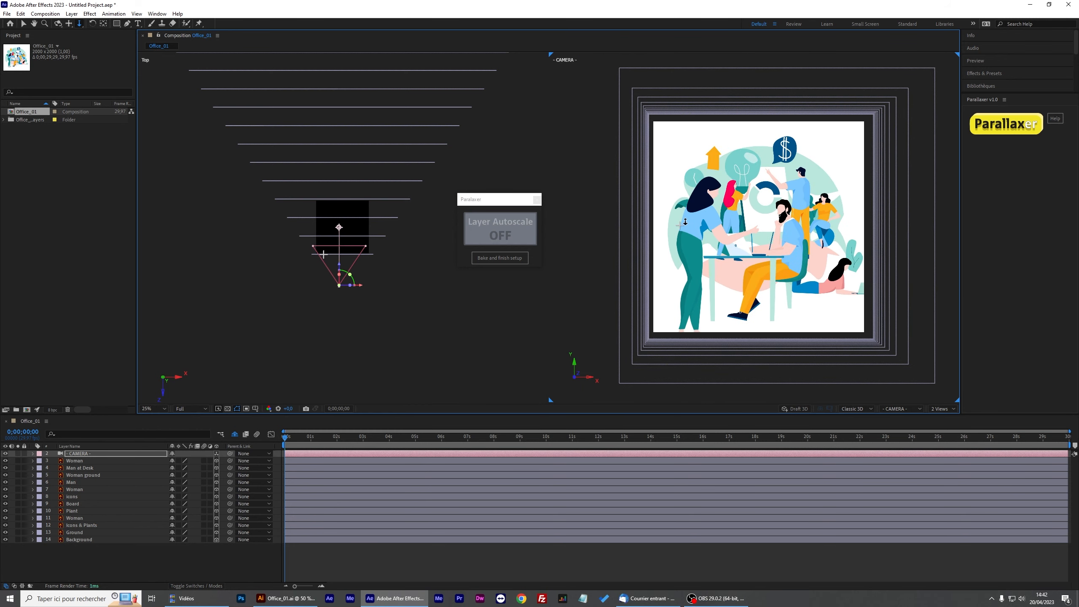
{"action": "left_click", "coordinate": [642, 254]}
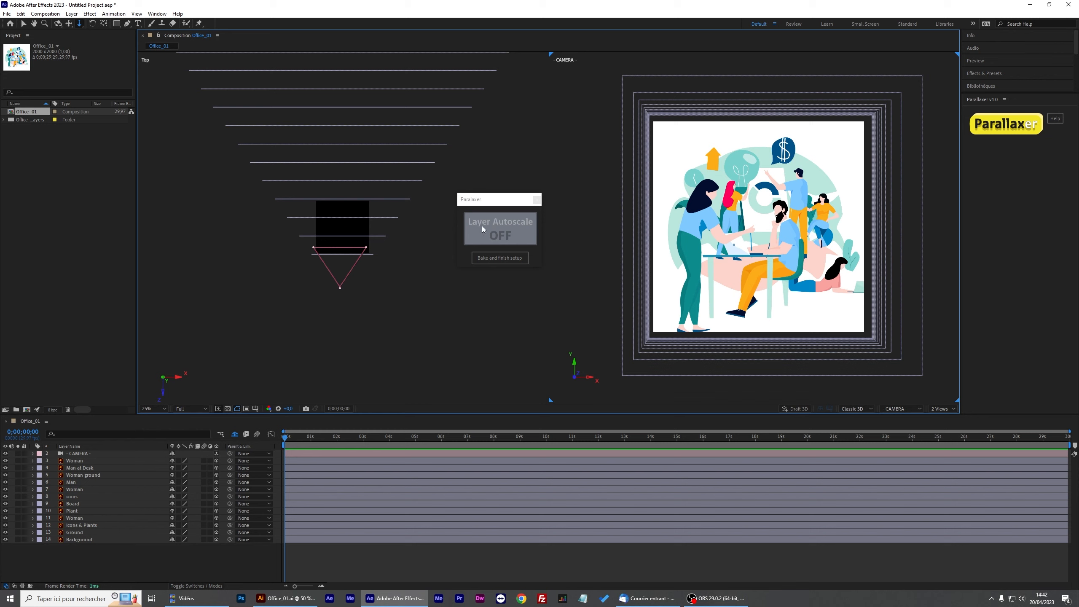
Turn Layer Autoscale on and move the frontmost Woman layer along Z toward the camera in the Top view.
{"action": "left_click", "coordinate": [507, 224]}
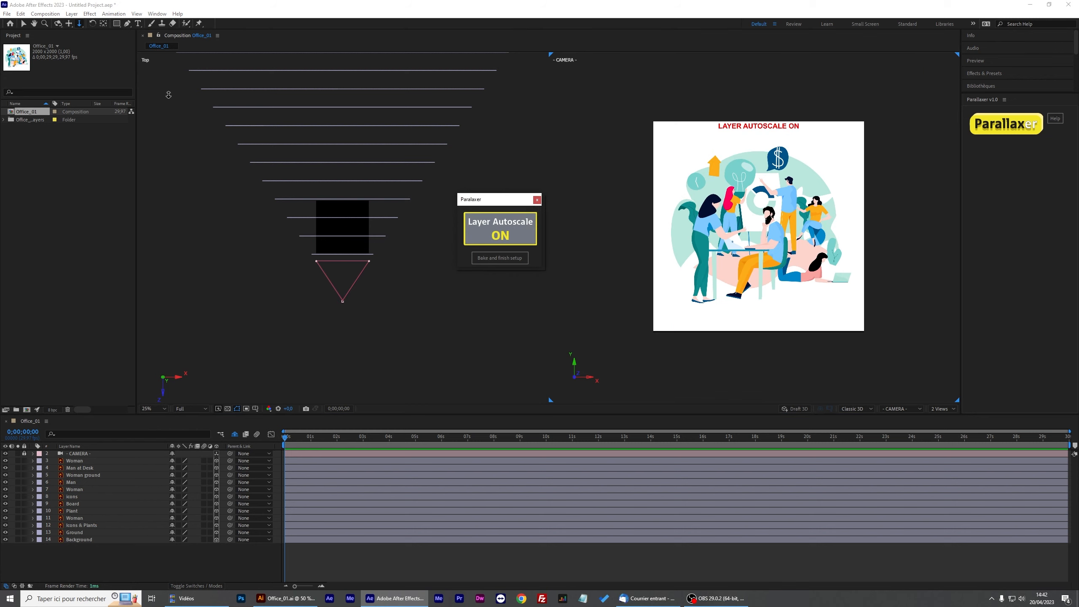
{"action": "left_click", "coordinate": [24, 24]}
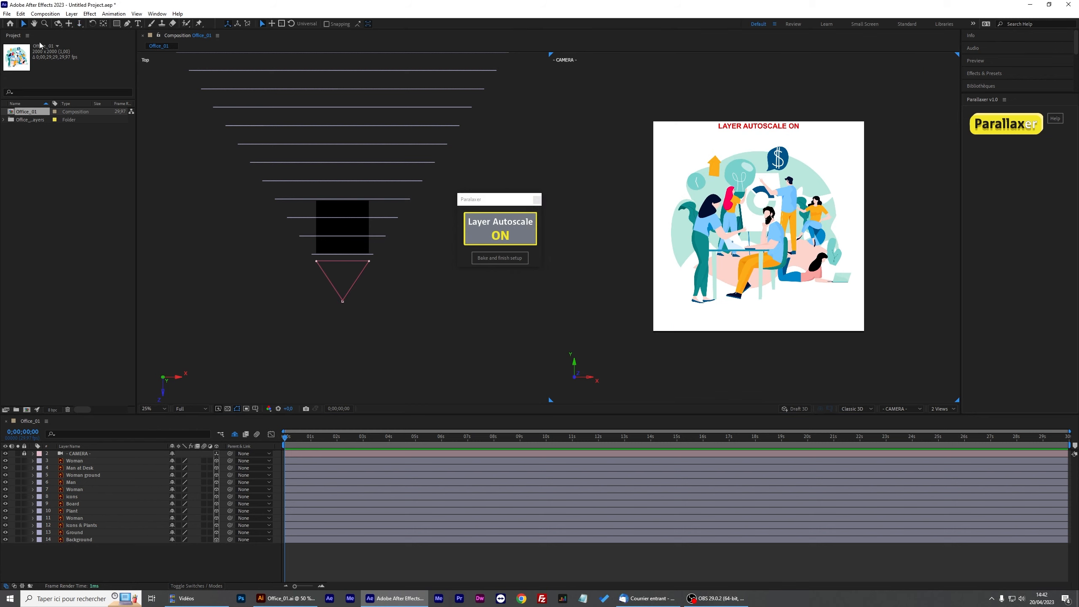
{"action": "left_click", "coordinate": [359, 257]}
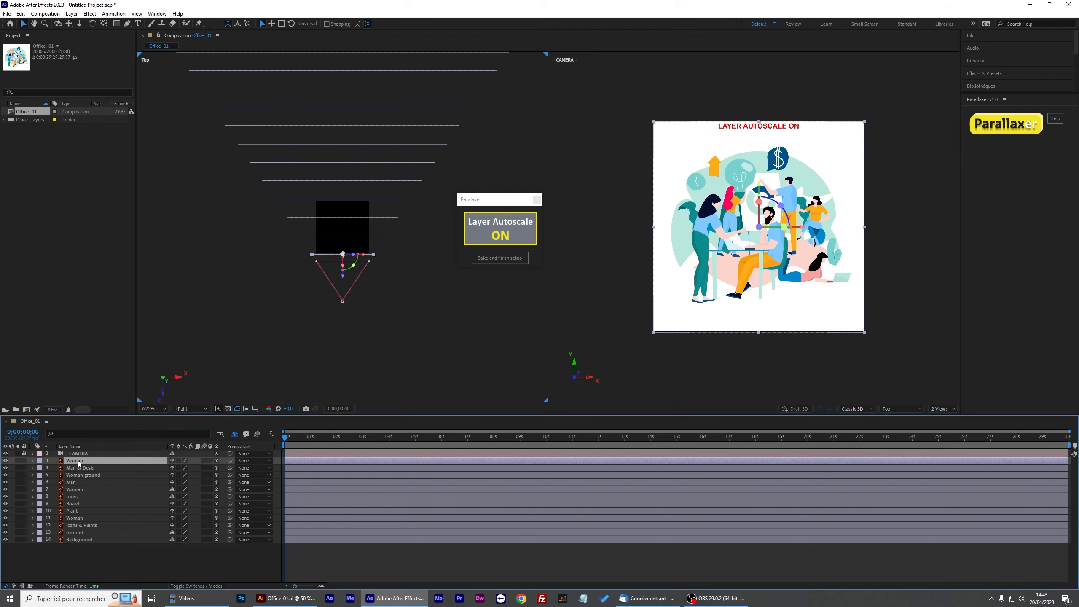
{"action": "key", "text": "period"}
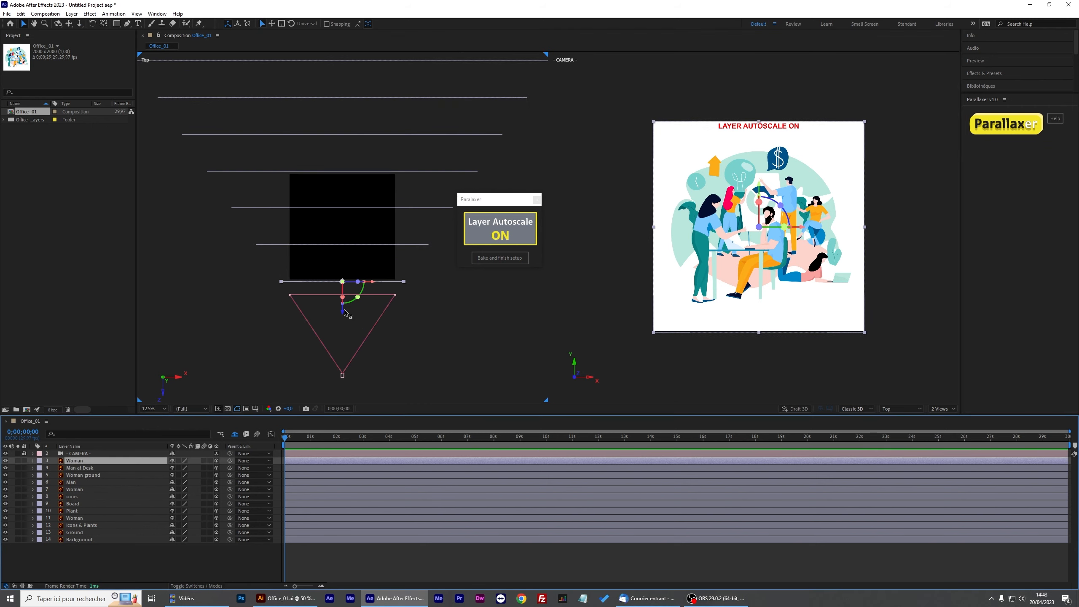
{"action": "left_click_drag", "start_coordinate": [345, 313], "coordinate": [353, 342]}
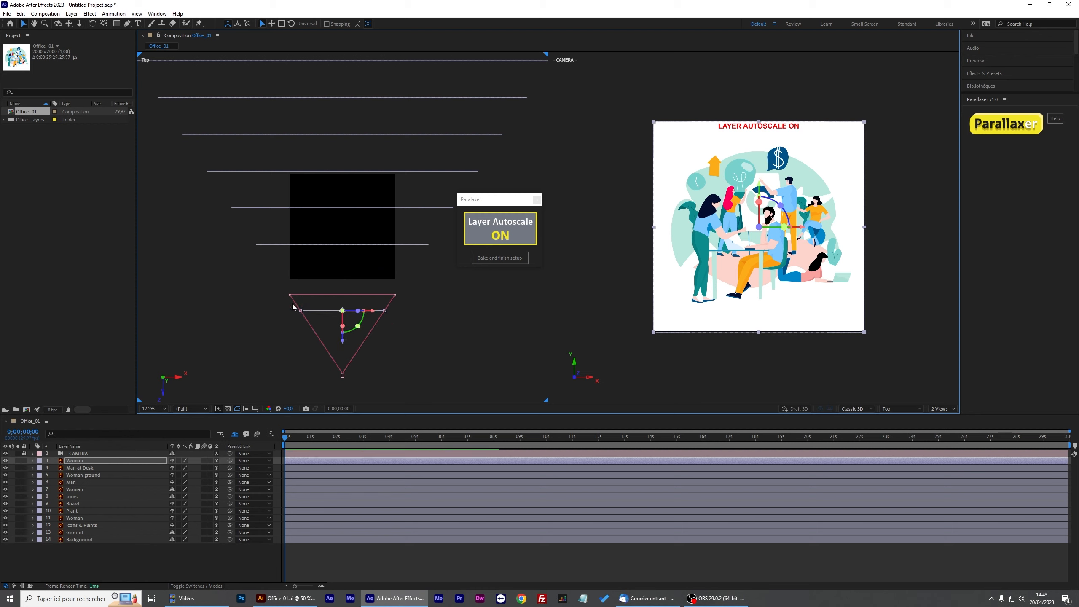
Move the frontmost Woman layer back along Z to the depth of the Man at Desk layer.
{"action": "left_click", "coordinate": [370, 316]}
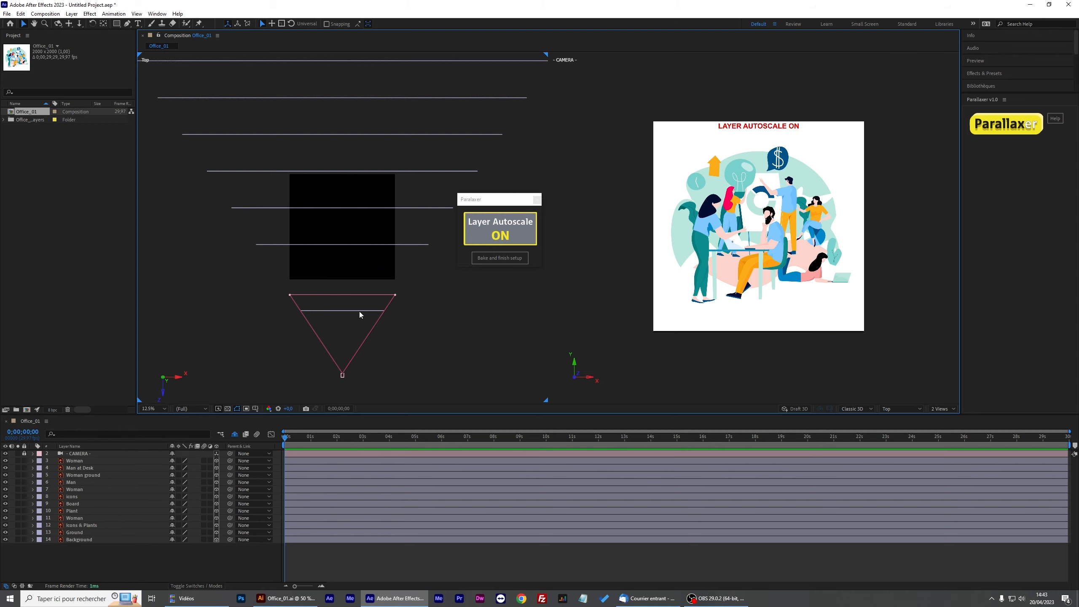
{"action": "left_click", "coordinate": [363, 310]}
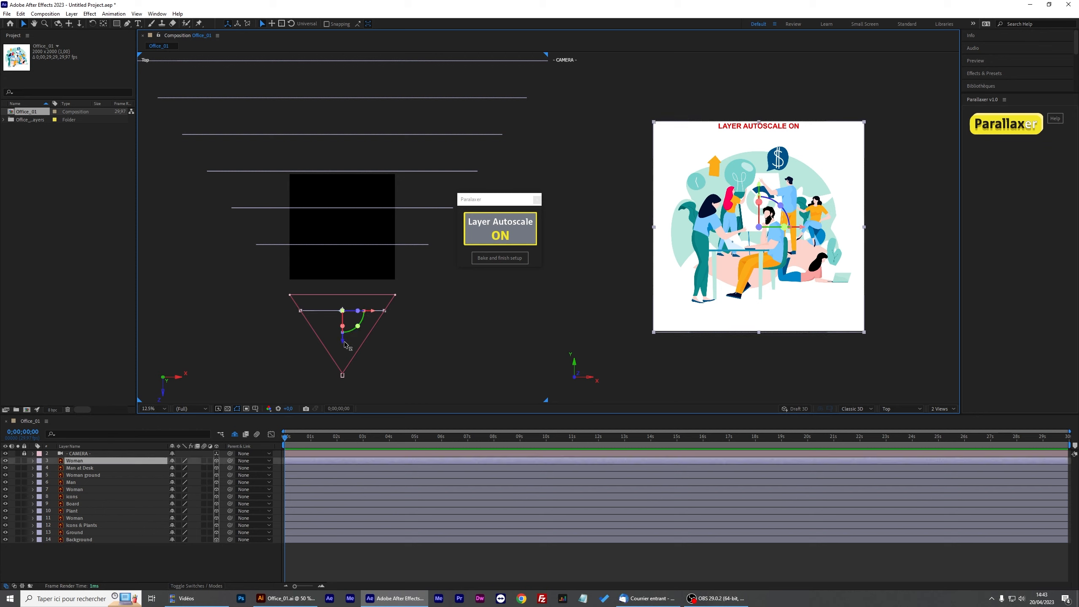
{"action": "left_click_drag", "start_coordinate": [347, 345], "coordinate": [351, 277]}
{"action": "left_click", "coordinate": [88, 468]}
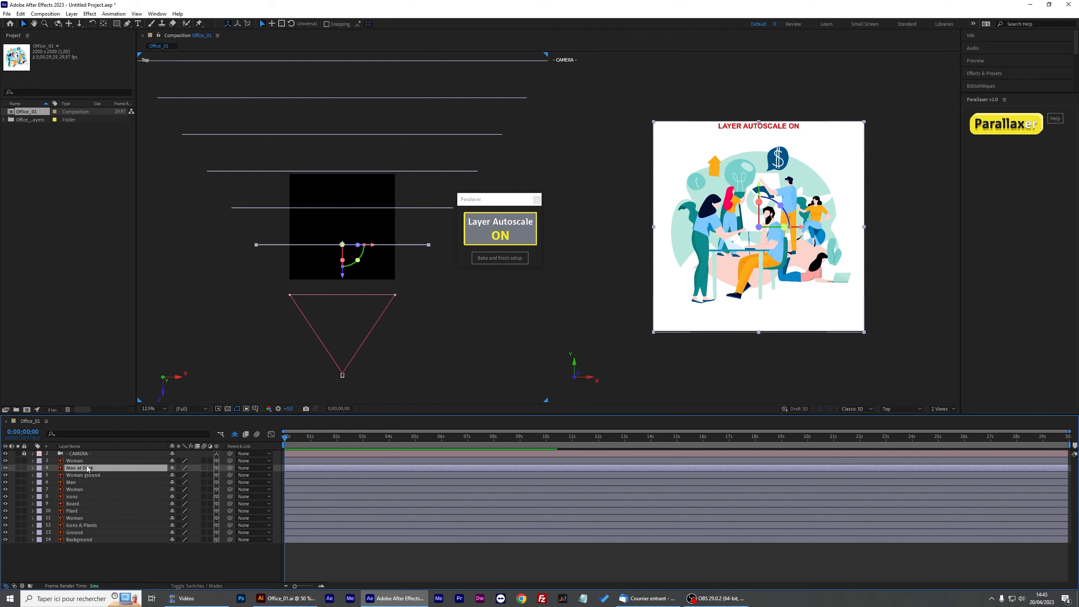
{"action": "left_click", "coordinate": [83, 461]}
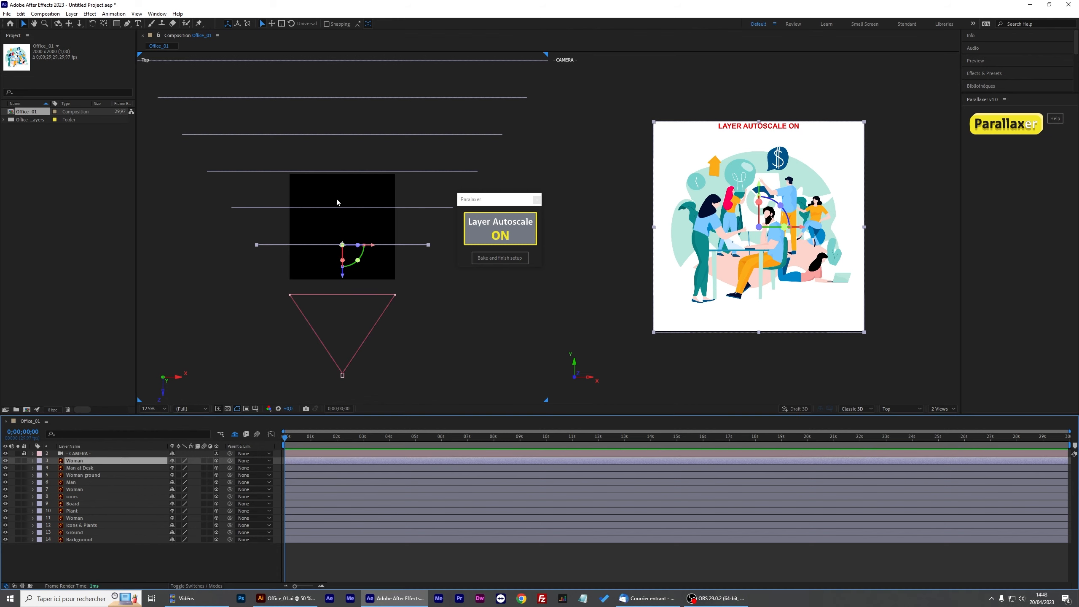
Move the Background layer along Z far behind the other layers in the Top view.
{"action": "scroll", "coordinate": [350, 153], "scroll_direction": "down", "scroll_amount": 1}
{"action": "left_click", "coordinate": [367, 158]}
{"action": "left_click", "coordinate": [369, 159]}
{"action": "key", "text": "comma"}
{"action": "left_click_drag", "start_coordinate": [346, 159], "coordinate": [355, 205]}
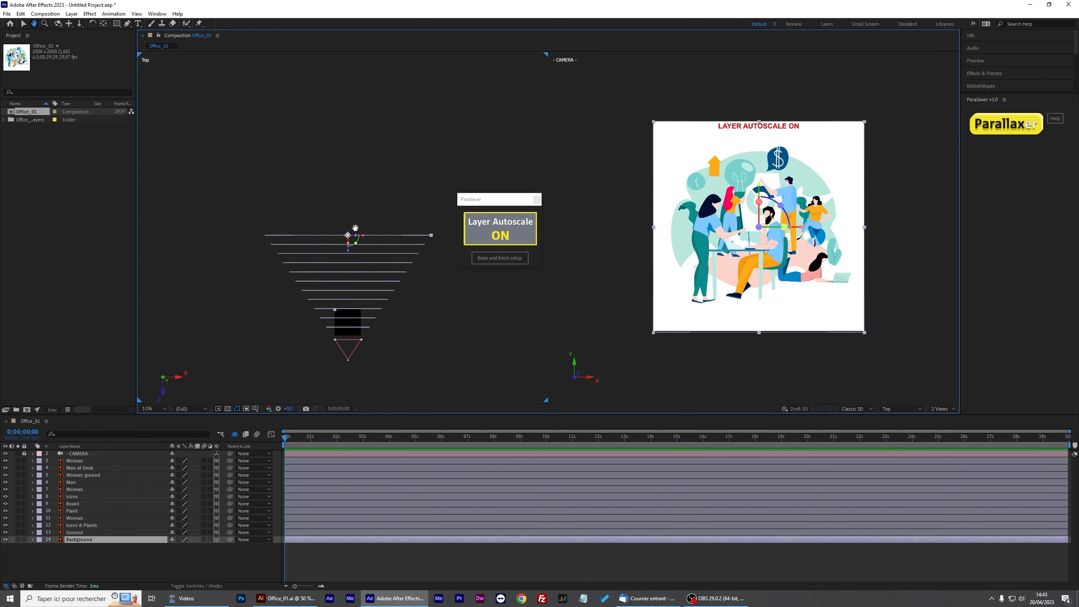
{"action": "left_click_drag", "start_coordinate": [348, 254], "coordinate": [348, 158]}
Turn Layer Autoscale off and move the camera around to preview the parallax of the rearranged layers.
{"action": "left_click_drag", "start_coordinate": [506, 198], "coordinate": [501, 199]}
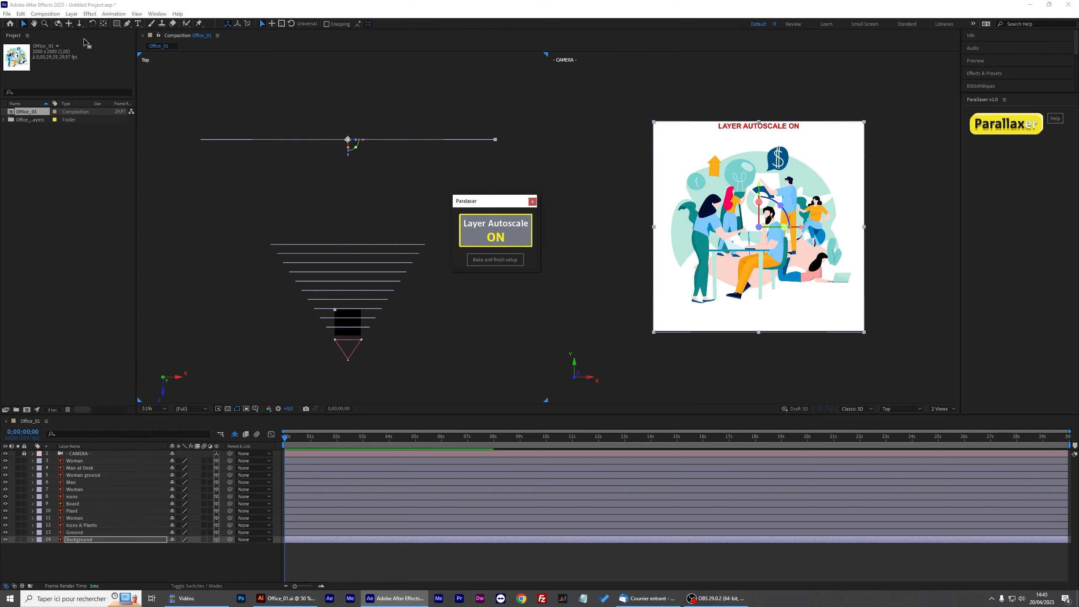
{"action": "left_click", "coordinate": [78, 24]}
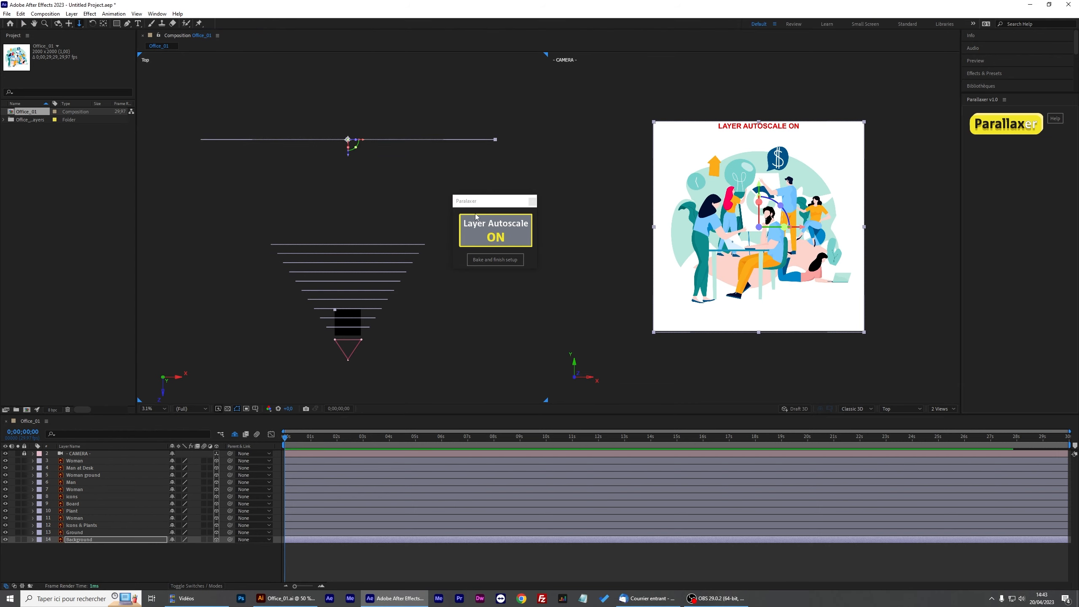
{"action": "left_click", "coordinate": [813, 169]}
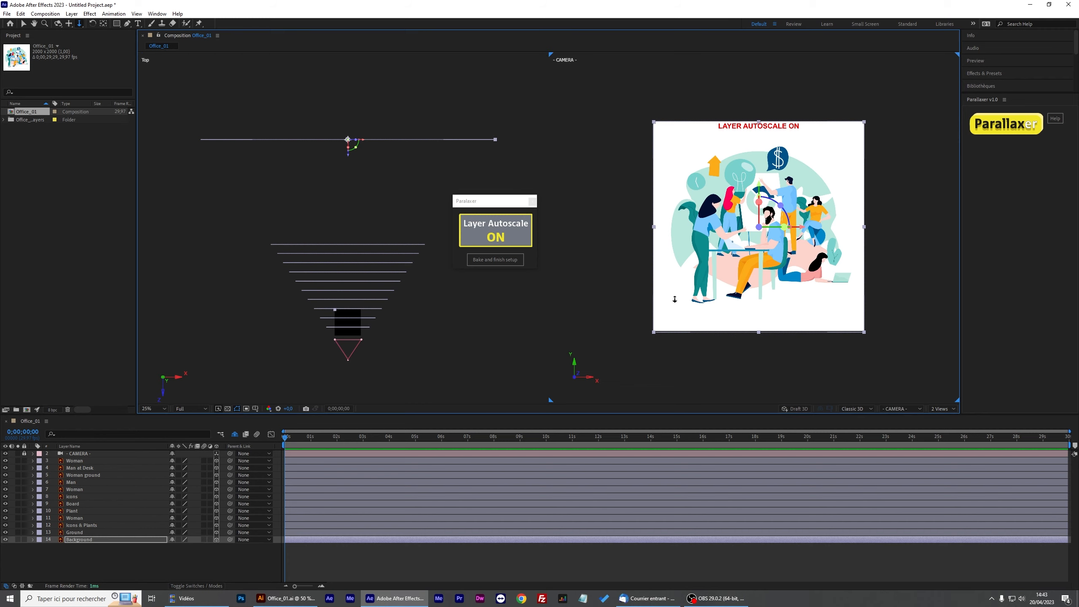
{"action": "left_click", "coordinate": [80, 458]}
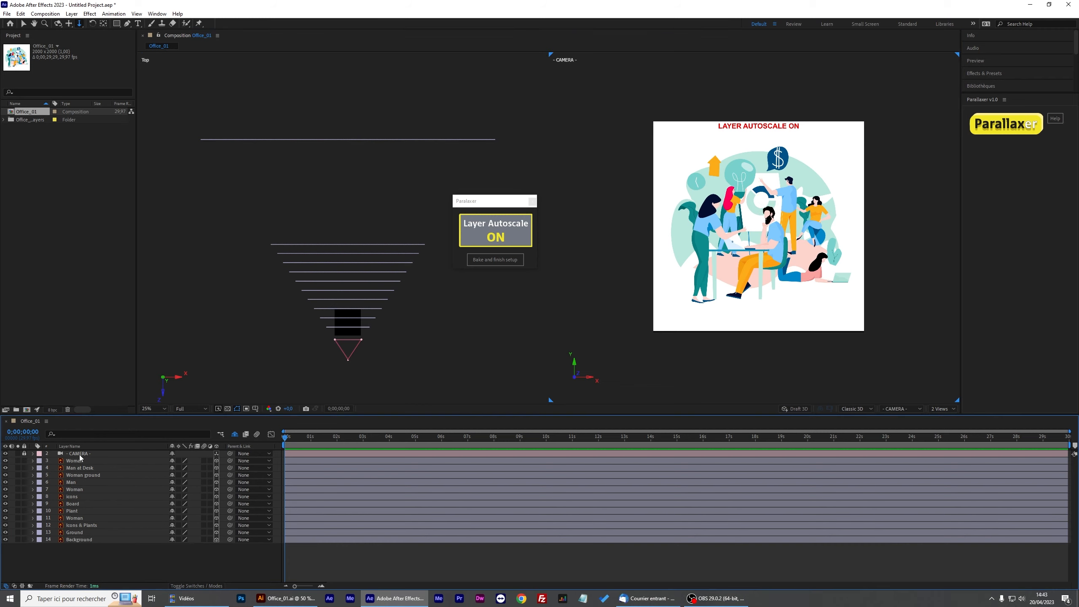
{"action": "left_click_drag", "start_coordinate": [493, 206], "coordinate": [493, 209]}
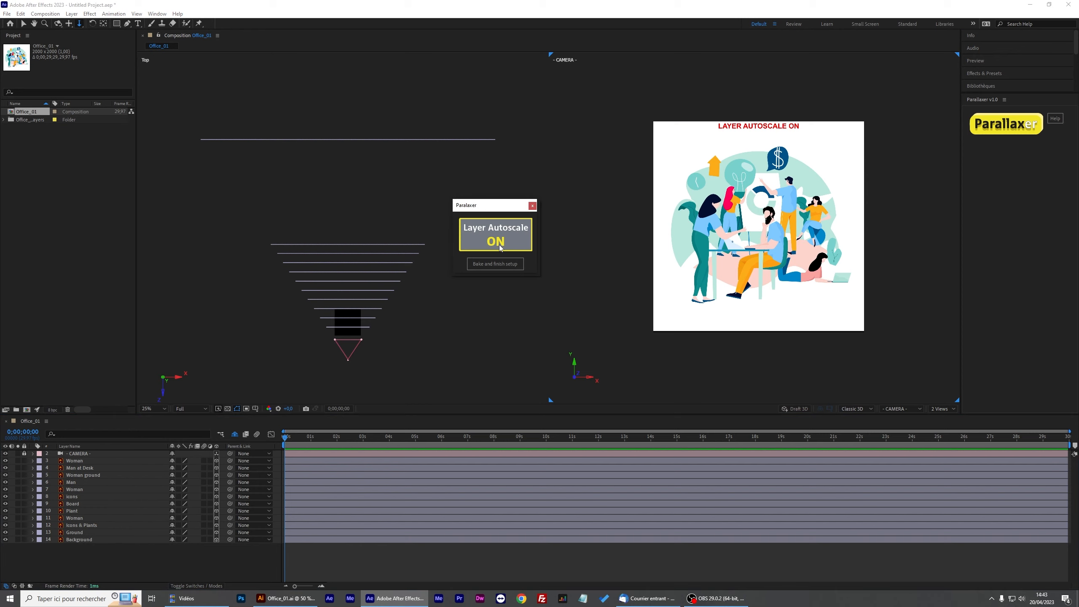
{"action": "left_click", "coordinate": [502, 234]}
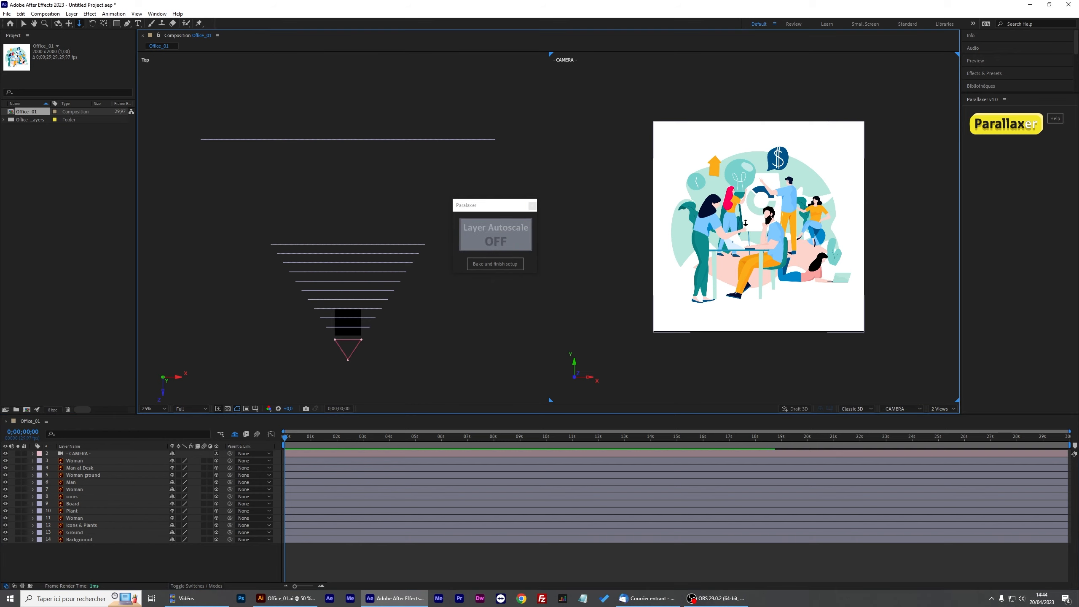
{"action": "left_click_drag", "start_coordinate": [744, 209], "coordinate": [387, 383]}
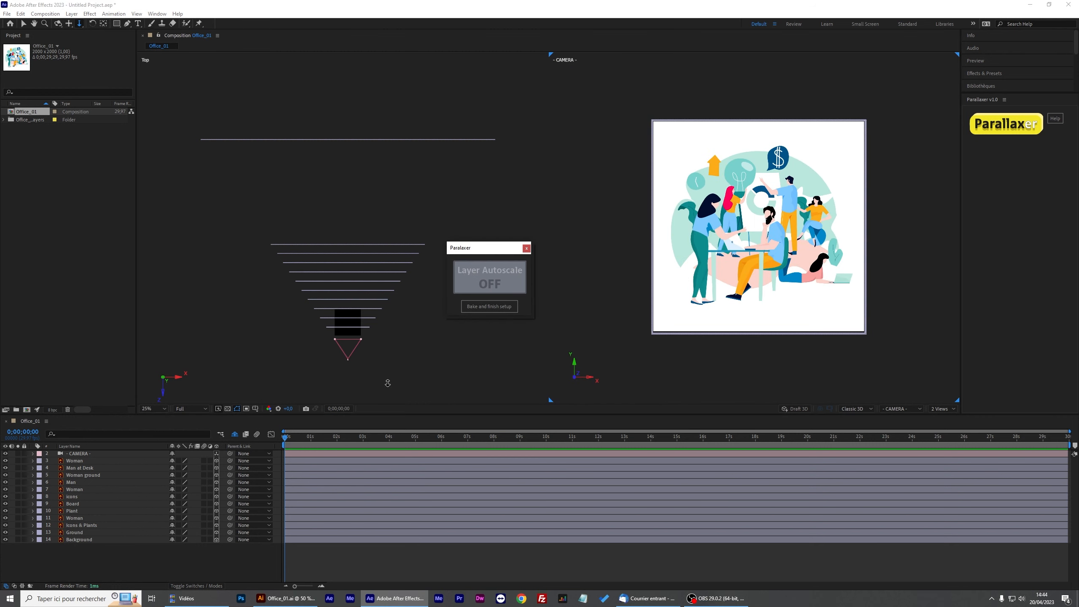
Bake and finish the Parallaxer setup, and dismiss the script alert.
{"action": "left_click", "coordinate": [485, 307]}
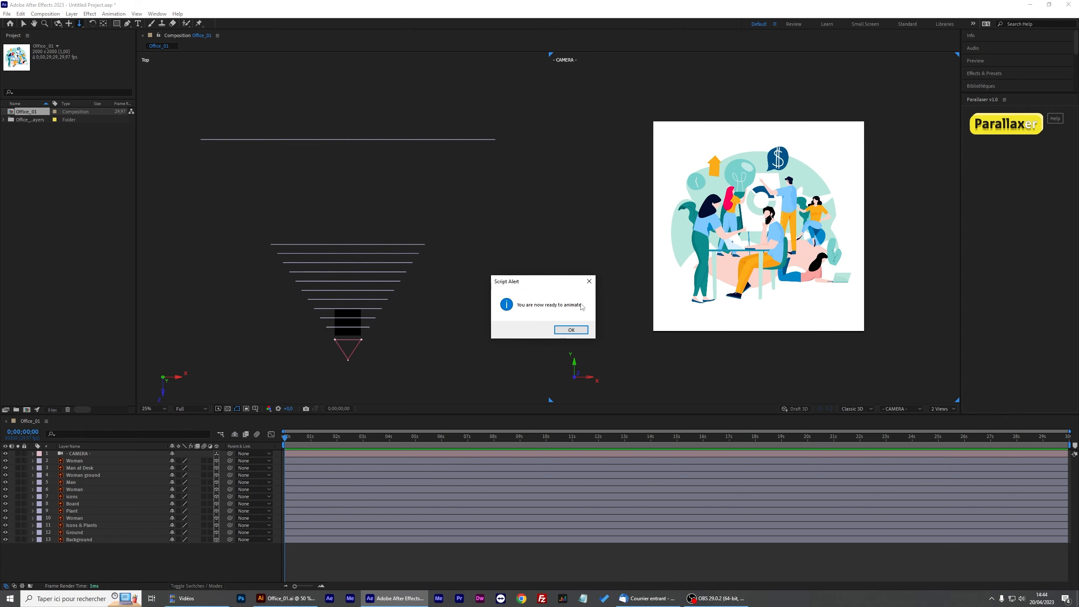
{"action": "left_click", "coordinate": [570, 330]}
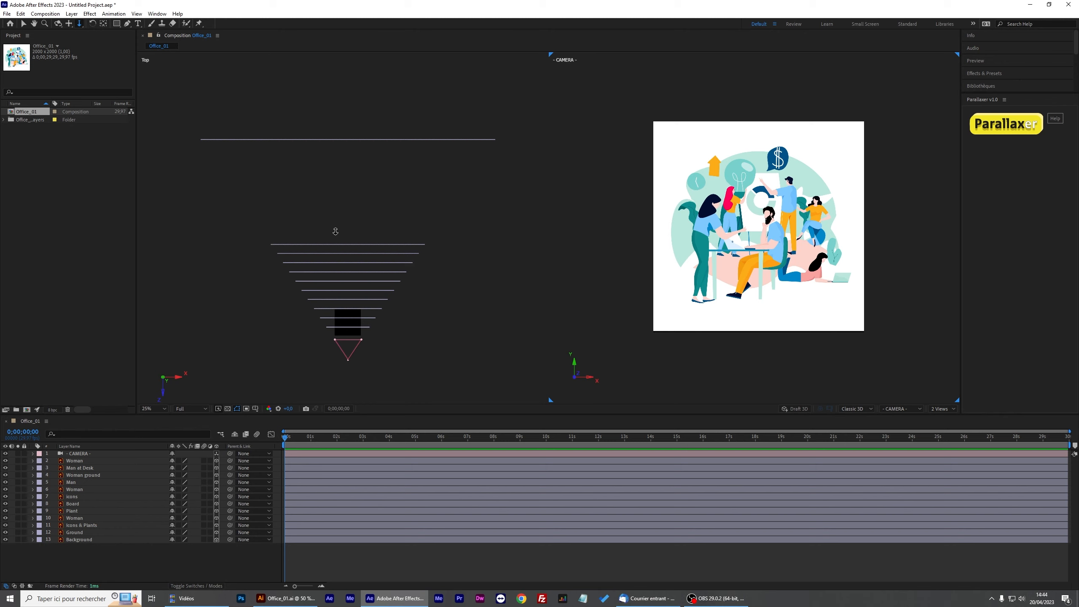
Switch the composition viewer from two views to 1 View, showing the camera view.
{"action": "left_click", "coordinate": [345, 304]}
{"action": "left_click", "coordinate": [577, 341]}
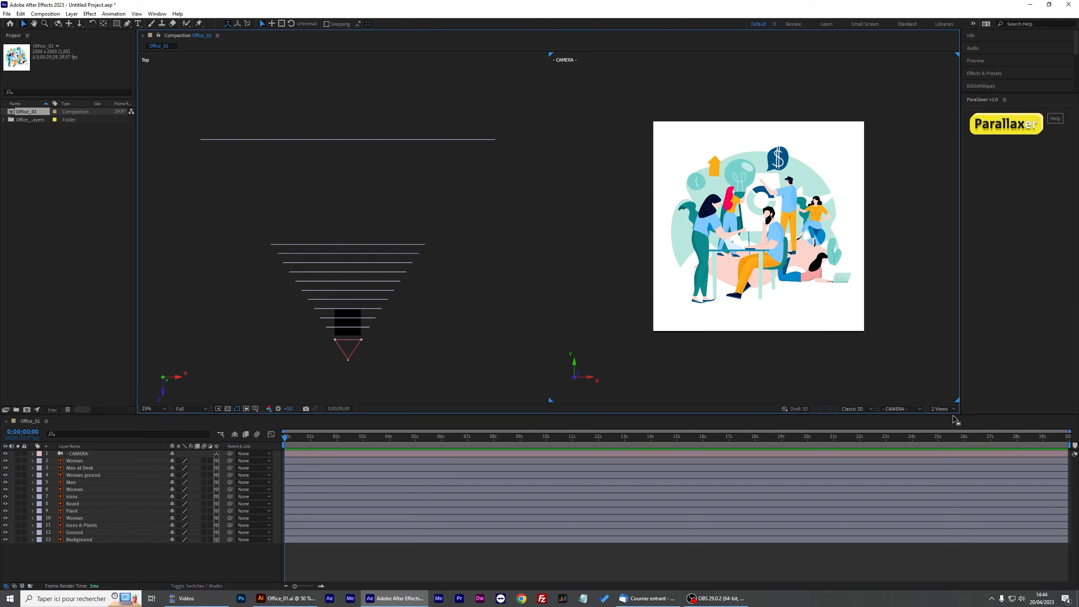
{"action": "left_click", "coordinate": [942, 408]}
{"action": "left_click", "coordinate": [943, 419]}
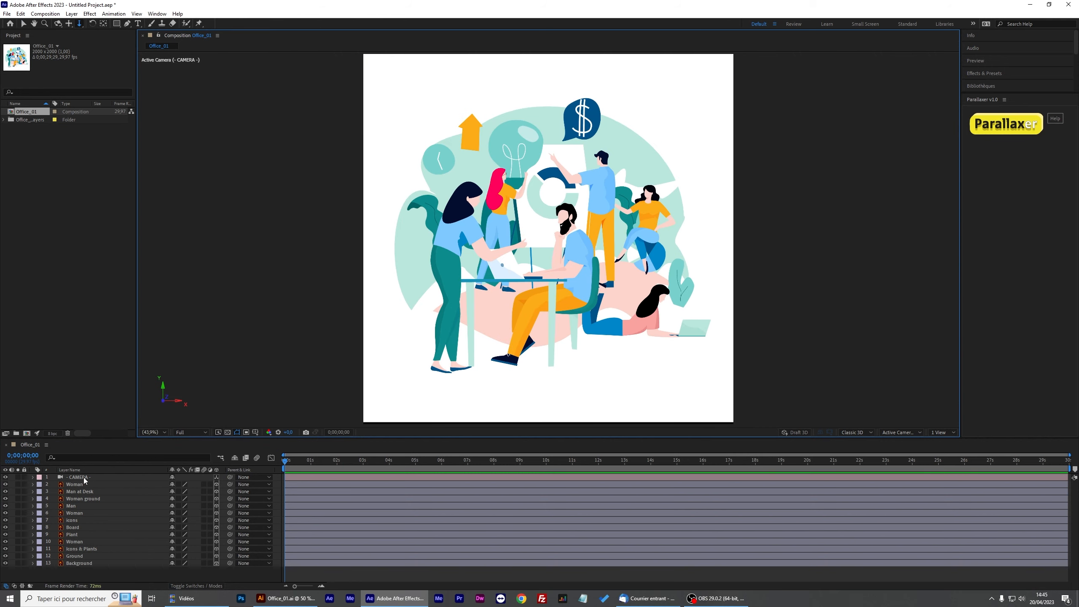
Reveal the CAMERA layer's keyframes and, at 3 seconds, move the camera in close to the woman sitting on the ball.
{"action": "left_click", "coordinate": [84, 480]}
{"action": "key", "text": "u"}
{"action": "left_click_drag", "start_coordinate": [292, 485], "coordinate": [280, 494]}
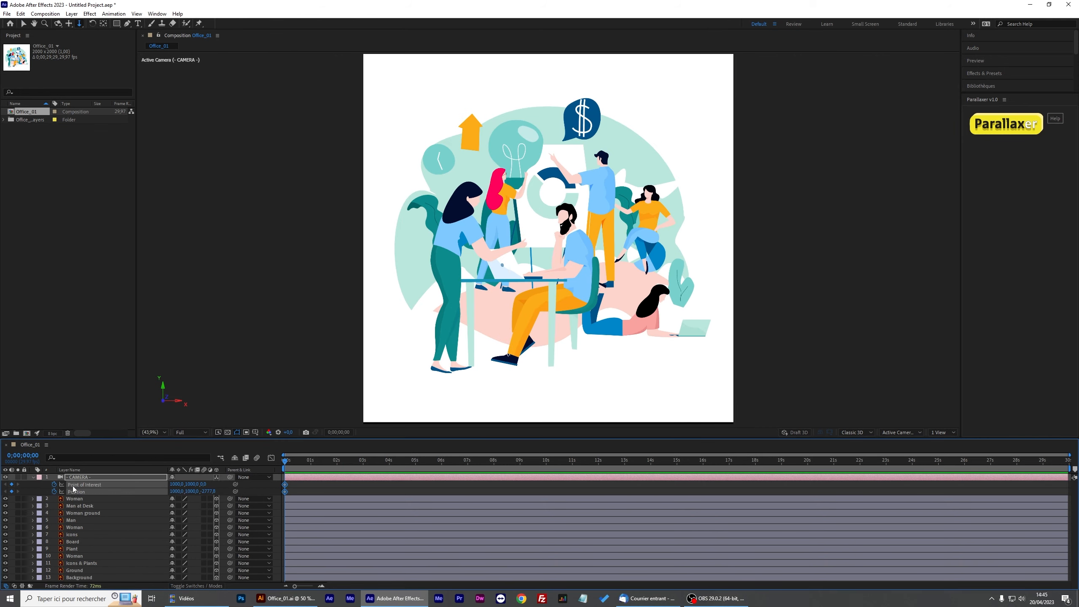
{"action": "left_click", "coordinate": [302, 489]}
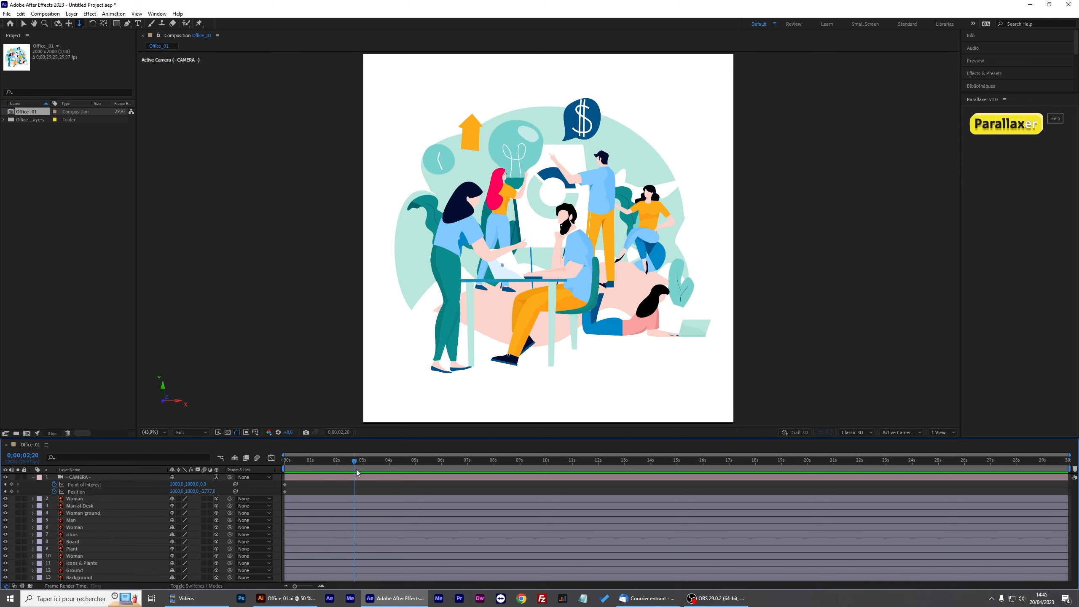
{"action": "left_click_drag", "start_coordinate": [652, 140], "coordinate": [652, 39]}
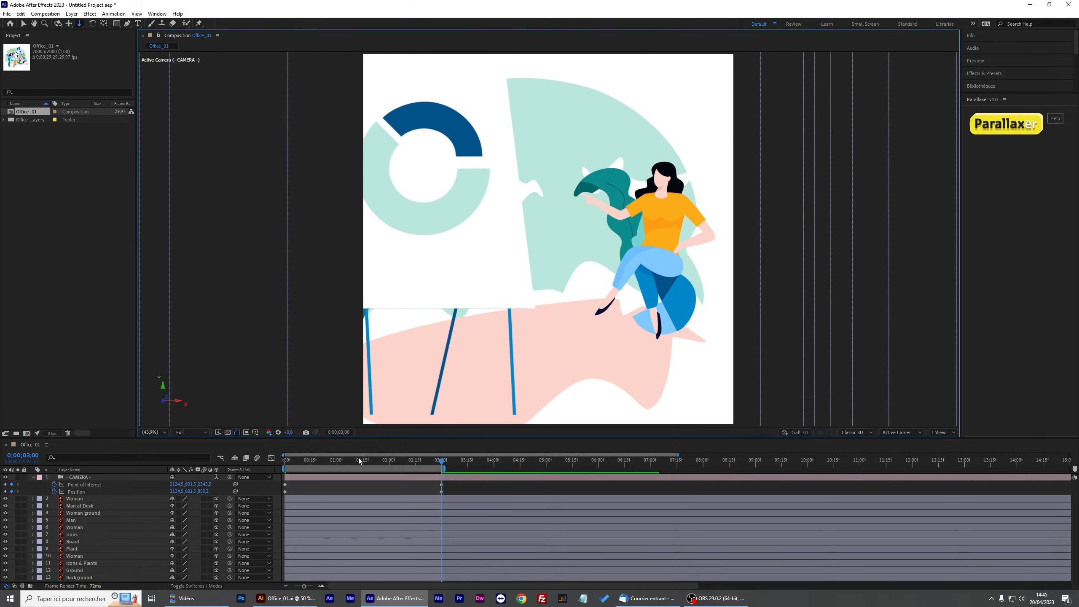
Play the camera move from the first frame to check it, and return the playhead to the start.
{"action": "left_click", "coordinate": [289, 461]}
{"action": "key", "text": "space"}
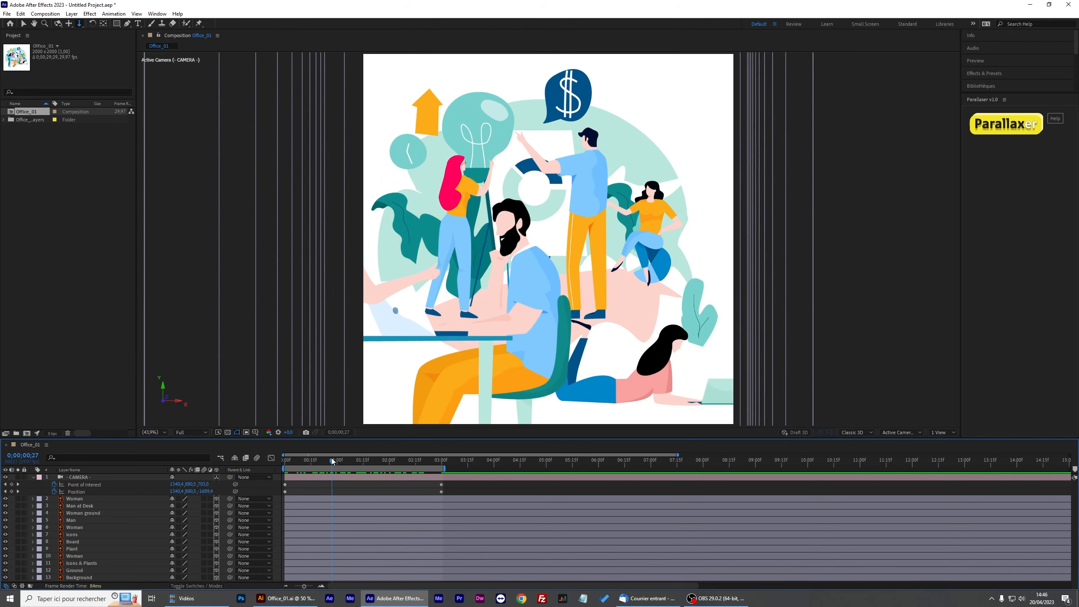
{"action": "left_click_drag", "start_coordinate": [331, 458], "coordinate": [281, 459]}
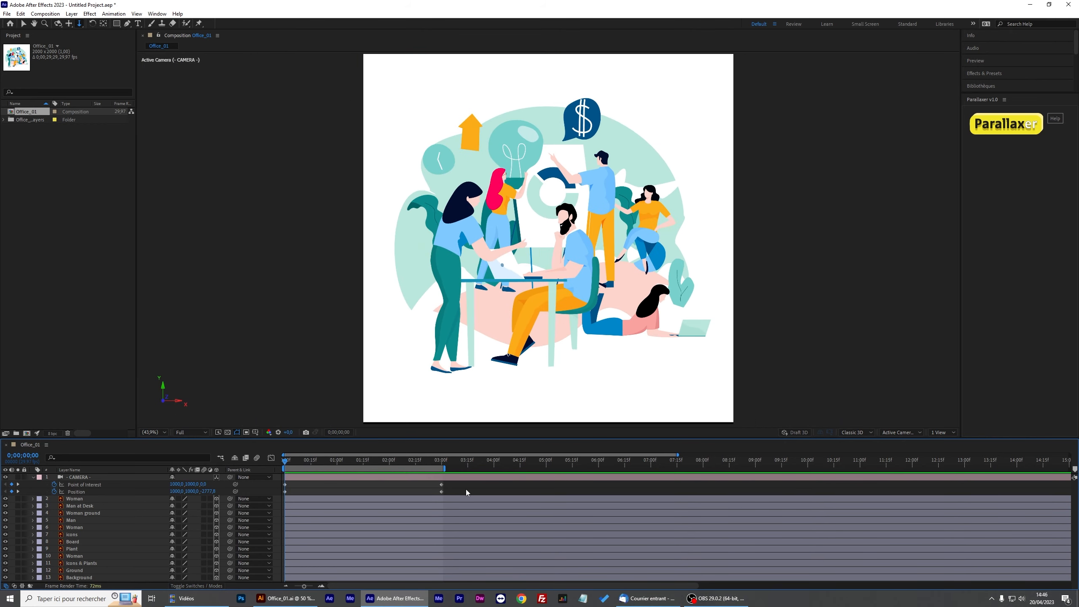
Ease the camera's Point of Interest and Position keyframes at 3 seconds and play back the move.
{"action": "left_click_drag", "start_coordinate": [466, 491], "coordinate": [433, 482]}
{"action": "left_click_drag", "start_coordinate": [441, 485], "coordinate": [302, 484]}
{"action": "left_click_drag", "start_coordinate": [294, 493], "coordinate": [282, 482]}
{"action": "left_click_drag", "start_coordinate": [285, 485], "coordinate": [428, 463]}
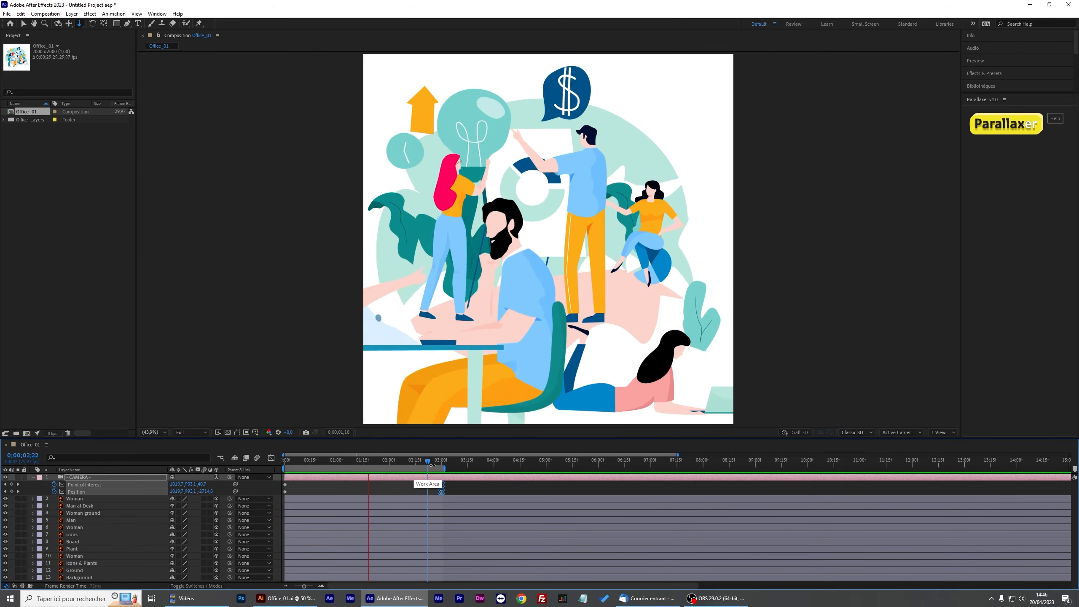
Inspect the artwork's edges close up at 0;00;01;05 and turn on continuous rasterization for all illustration layers.
{"action": "left_click_drag", "start_coordinate": [427, 462], "coordinate": [345, 470]}
{"action": "left_click_drag", "start_coordinate": [451, 265], "coordinate": [492, 264]}
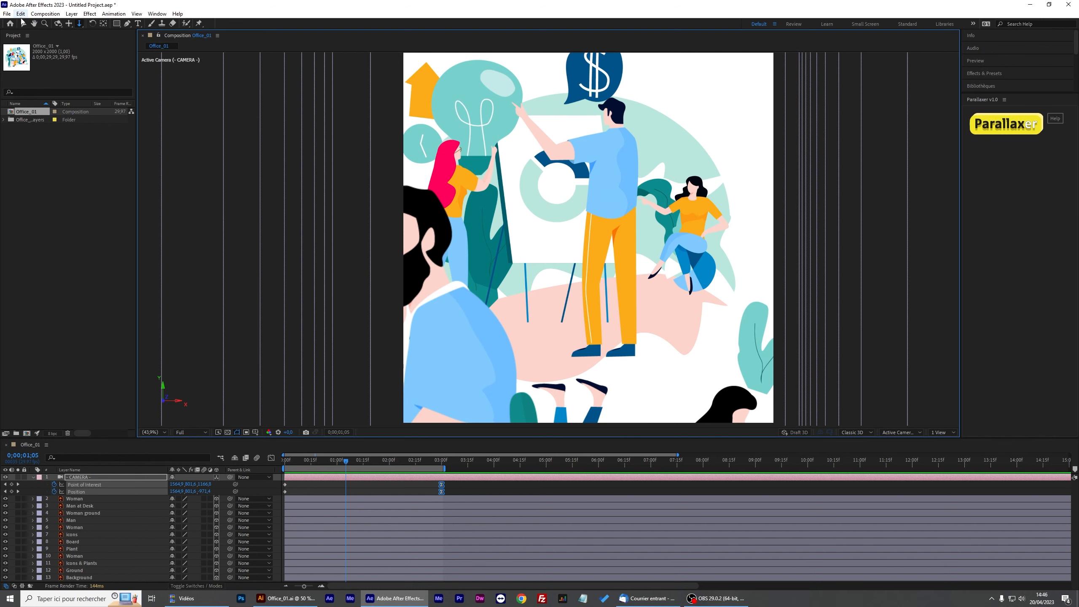
{"action": "scroll", "coordinate": [373, 261], "scroll_direction": "up", "scroll_amount": 4}
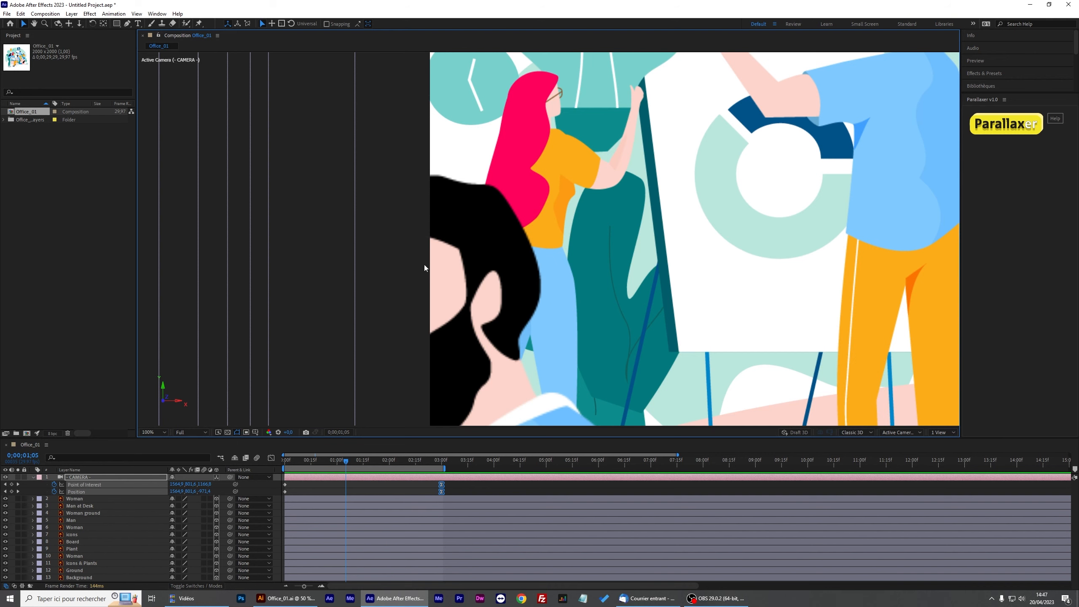
{"action": "scroll", "coordinate": [463, 265], "scroll_direction": "down", "scroll_amount": 4}
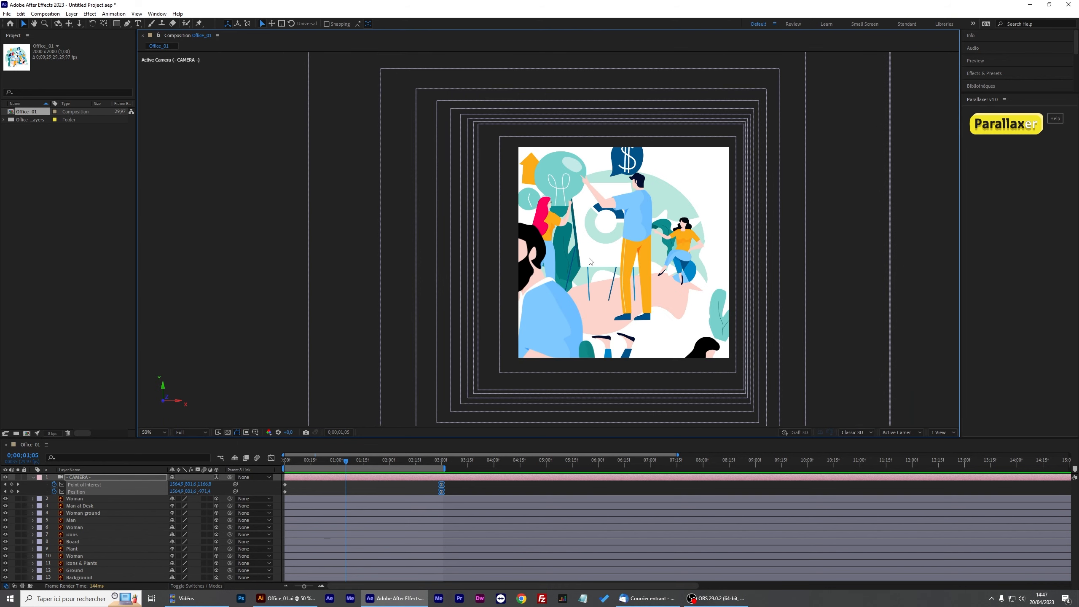
{"action": "scroll", "coordinate": [590, 261], "scroll_direction": "up", "scroll_amount": 3}
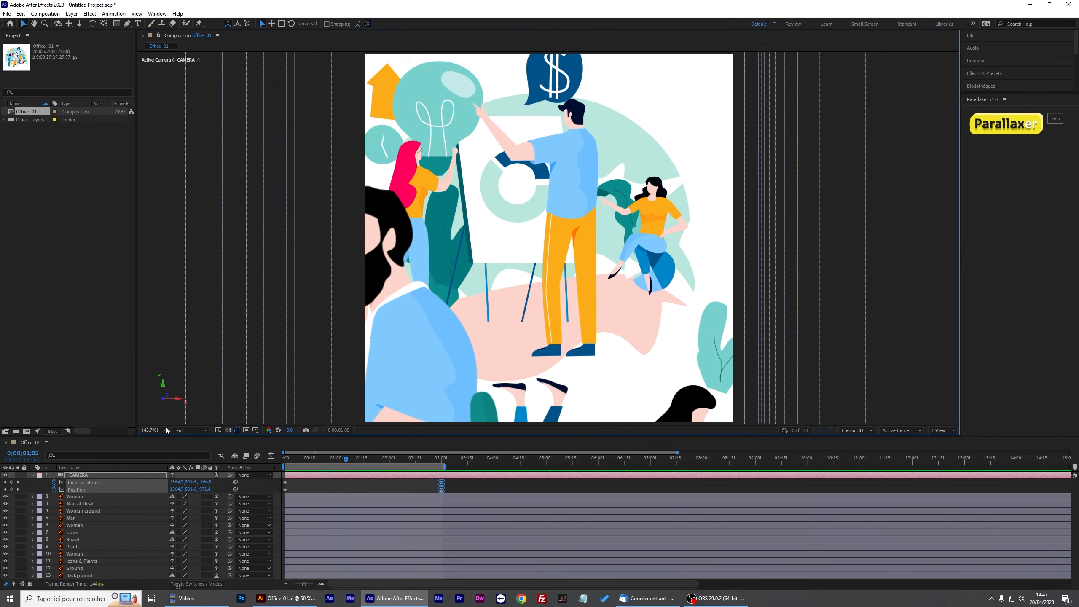
{"action": "left_click_drag", "start_coordinate": [168, 441], "coordinate": [167, 403]}
{"action": "left_click", "coordinate": [179, 460]}
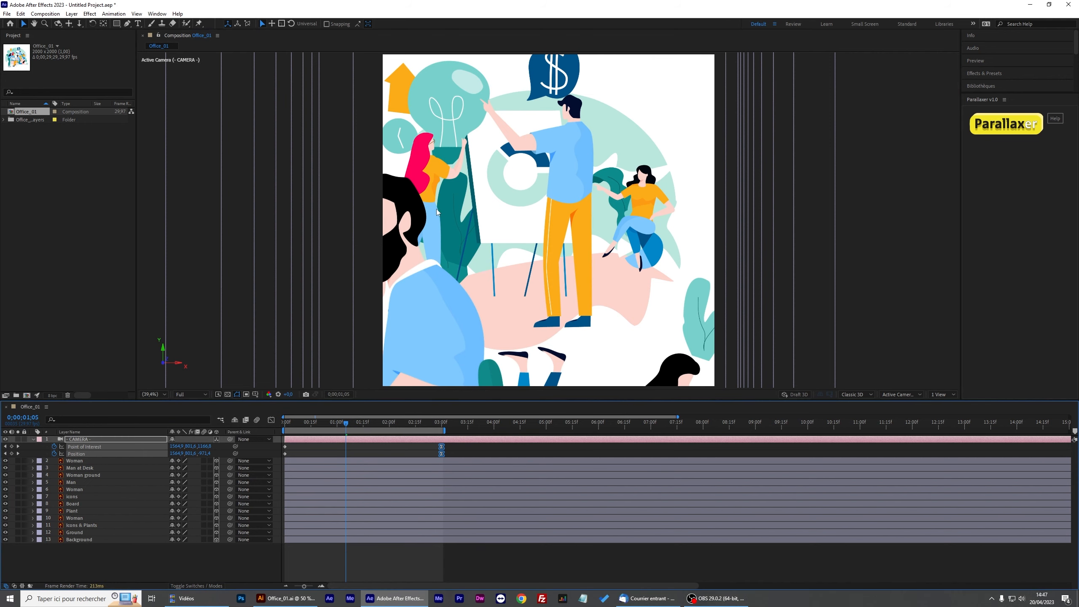
{"action": "scroll", "coordinate": [382, 236], "scroll_direction": "up", "scroll_amount": 4}
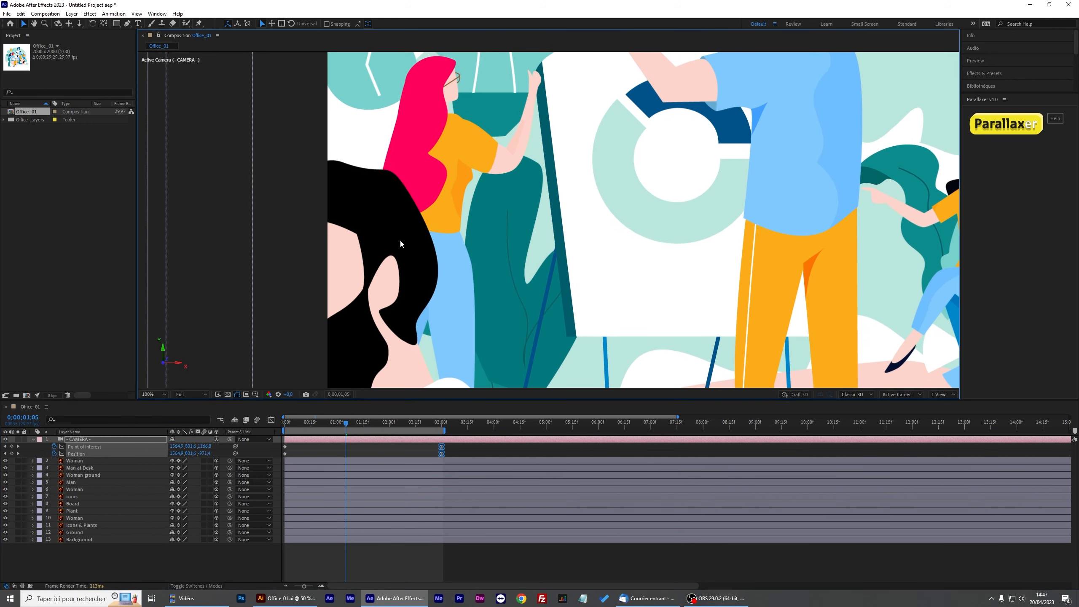
{"action": "key", "text": "shift+slash"}
{"action": "key", "text": "space"}
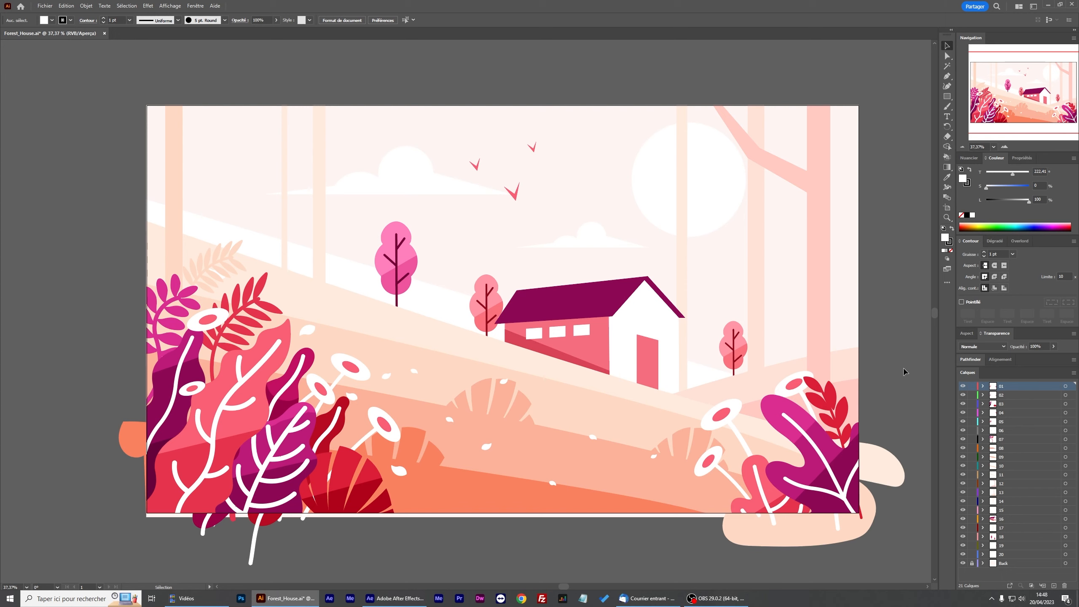
In Illustrator, toggle the visibility of layers 01 to 20 to review how the Forest_House.ai artwork is separated.
{"action": "left_click_drag", "start_coordinate": [964, 386], "coordinate": [962, 554]}
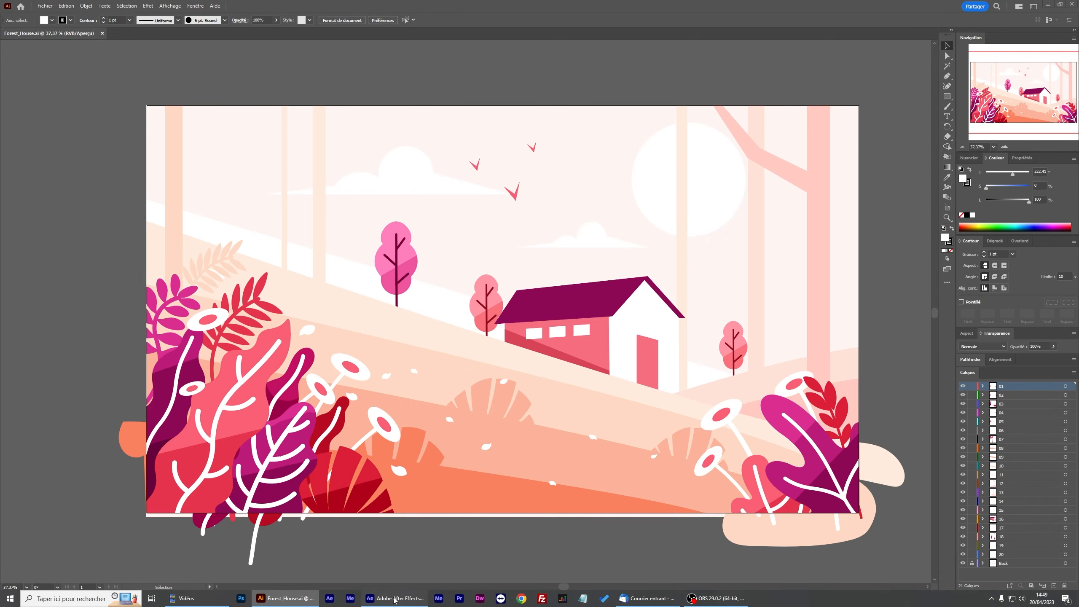
Switch to After Effects, import Forest_House.ai as a composition with Document Size footage dimensions, and open it.
{"action": "left_click", "coordinate": [395, 599]}
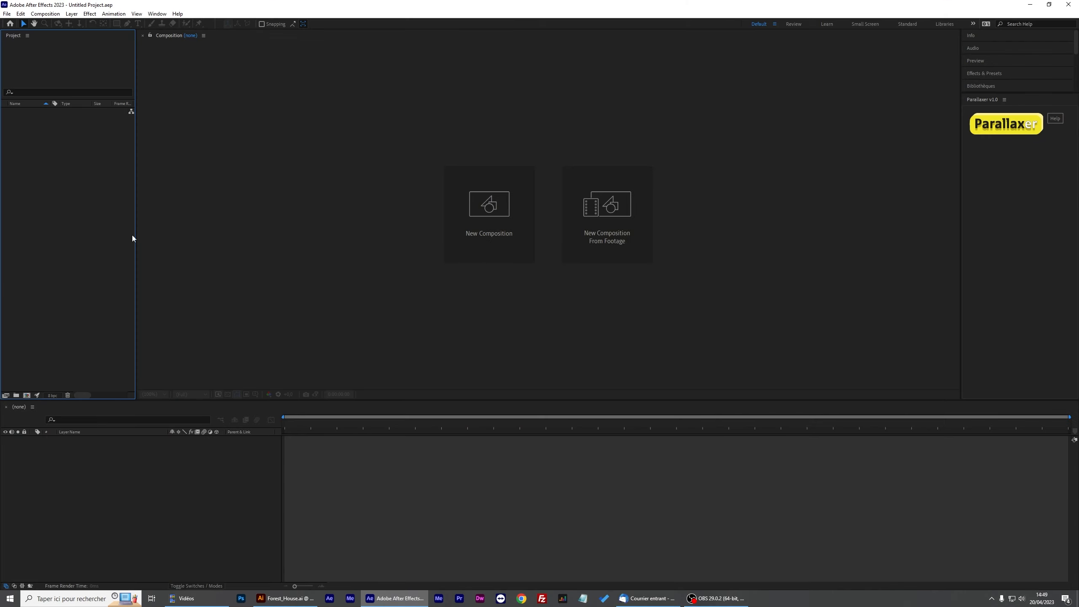
{"action": "double_click", "coordinate": [78, 181]}
{"action": "double_click", "coordinate": [516, 164]}
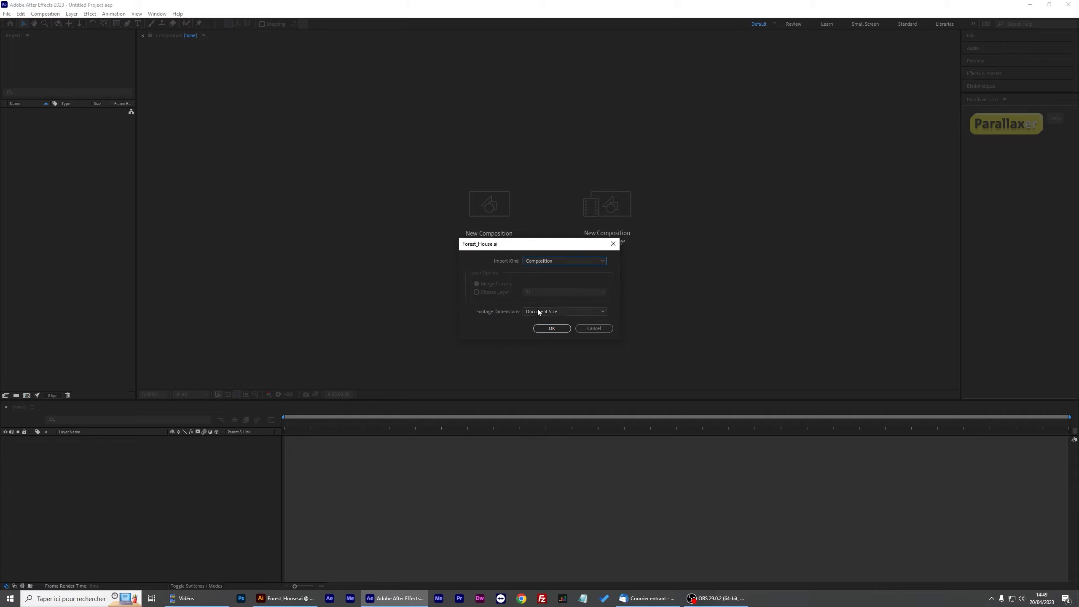
{"action": "left_click", "coordinate": [552, 311]}
{"action": "left_click", "coordinate": [546, 330]}
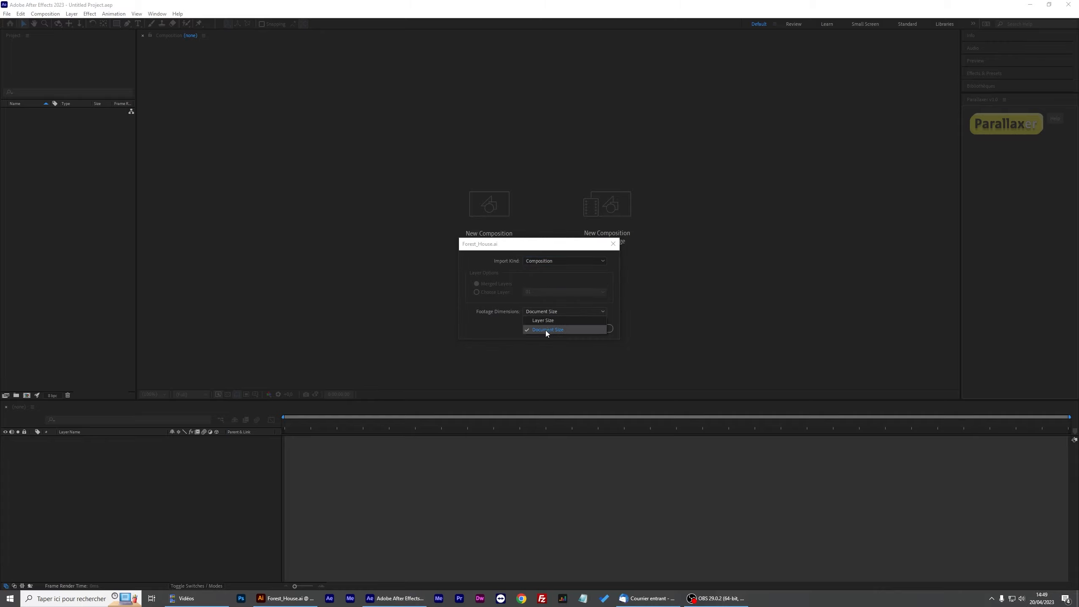
{"action": "left_click", "coordinate": [590, 328]}
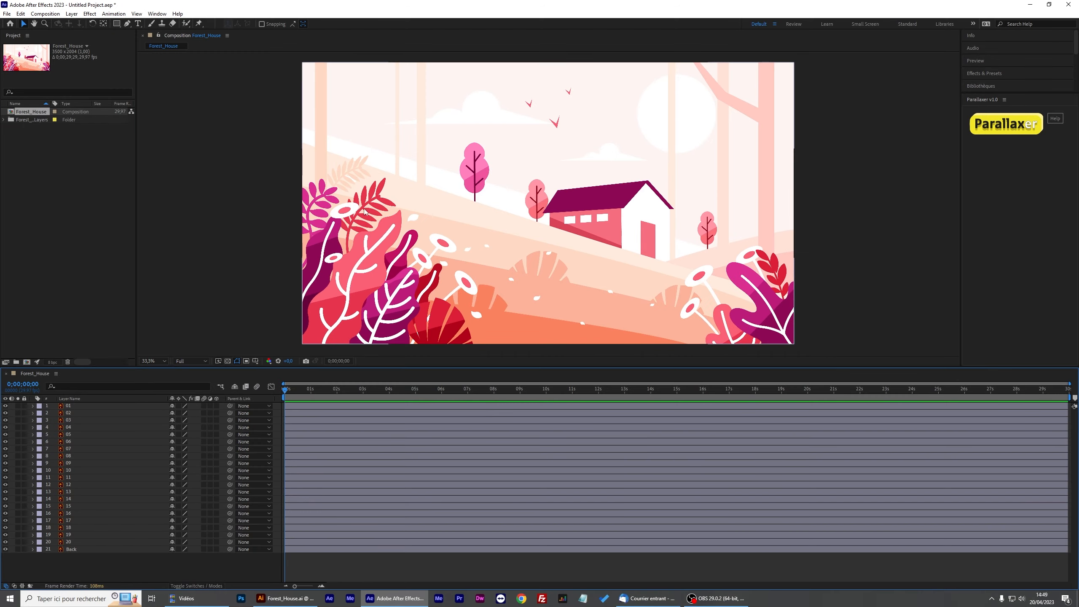
Isolate the Back layer to examine its background artwork, fit the composition in the viewer, and restore all layers.
{"action": "left_click", "coordinate": [10, 549]}
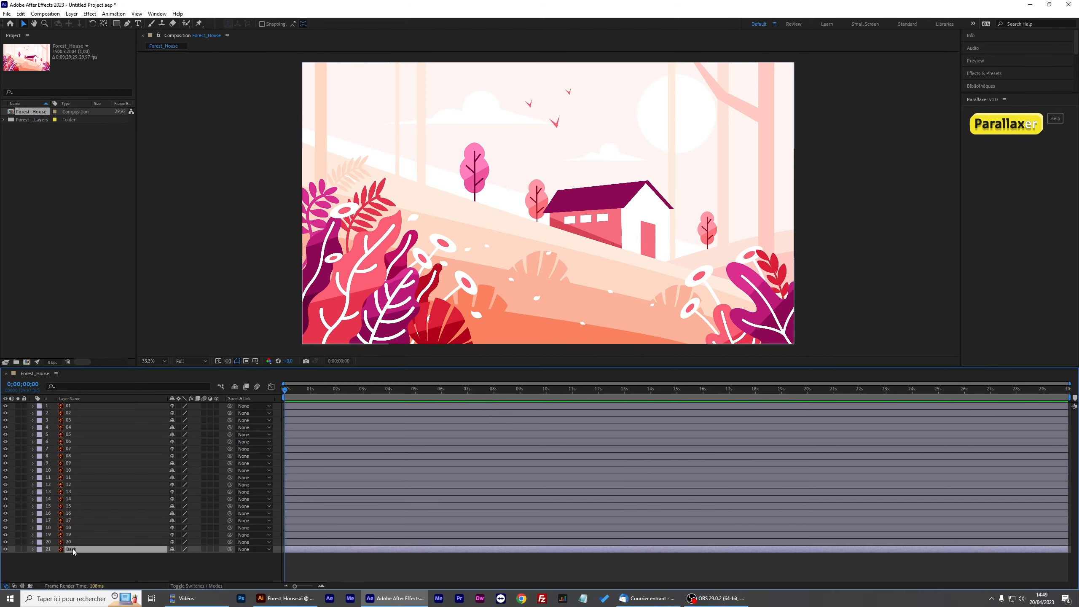
{"action": "left_click", "coordinate": [6, 549]}
{"action": "left_click", "coordinate": [6, 549]}
{"action": "left_click", "coordinate": [18, 550]}
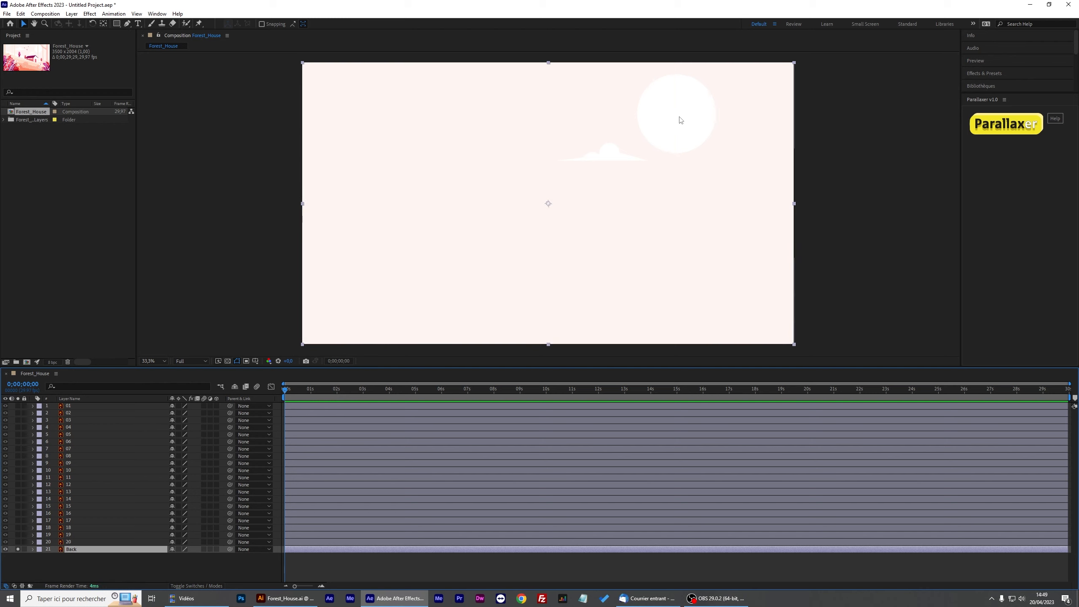
{"action": "scroll", "coordinate": [680, 121], "scroll_direction": "up", "scroll_amount": 2}
{"action": "scroll", "coordinate": [730, 130], "scroll_direction": "down", "scroll_amount": 3}
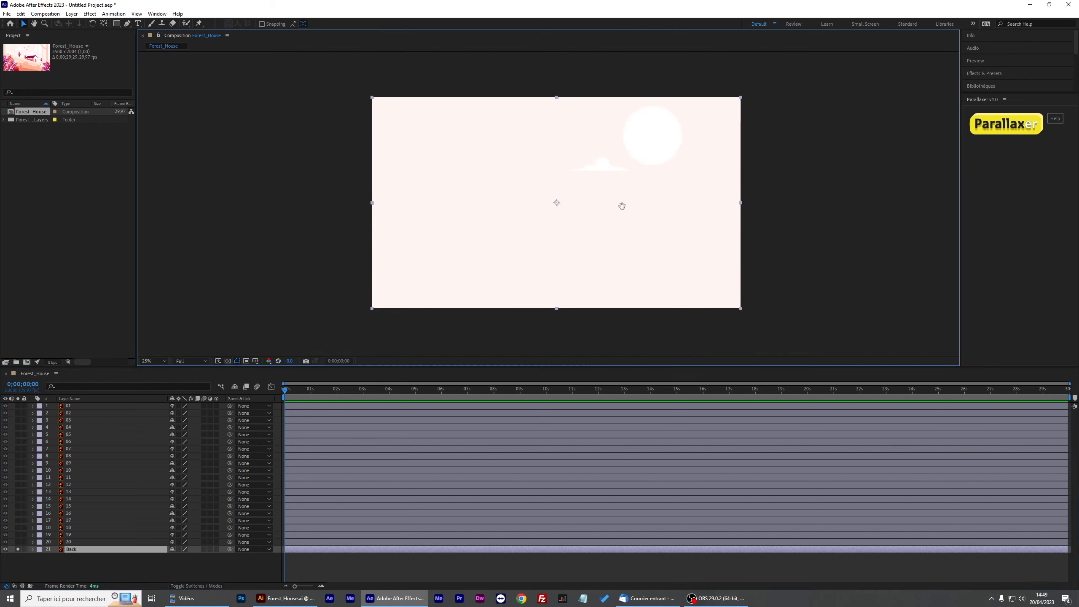
{"action": "left_click", "coordinate": [164, 360]}
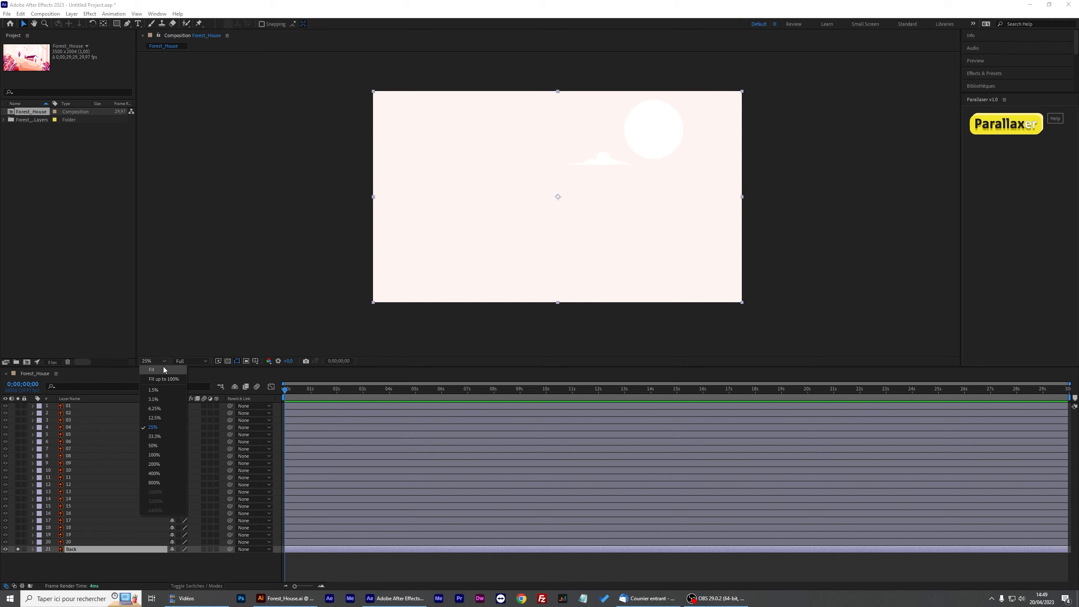
{"action": "left_click", "coordinate": [164, 377]}
{"action": "left_click", "coordinate": [100, 568]}
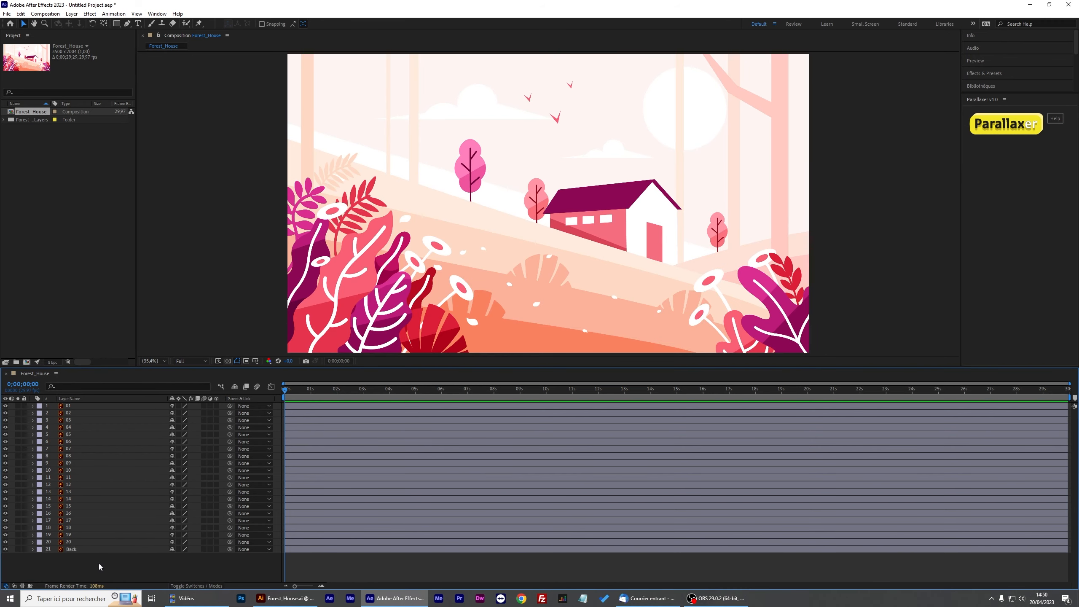
Lock the Back layer and run Parallaxer on the Forest_House composition as a LARGE scene, accepting the viewport alert.
{"action": "left_click", "coordinate": [24, 549]}
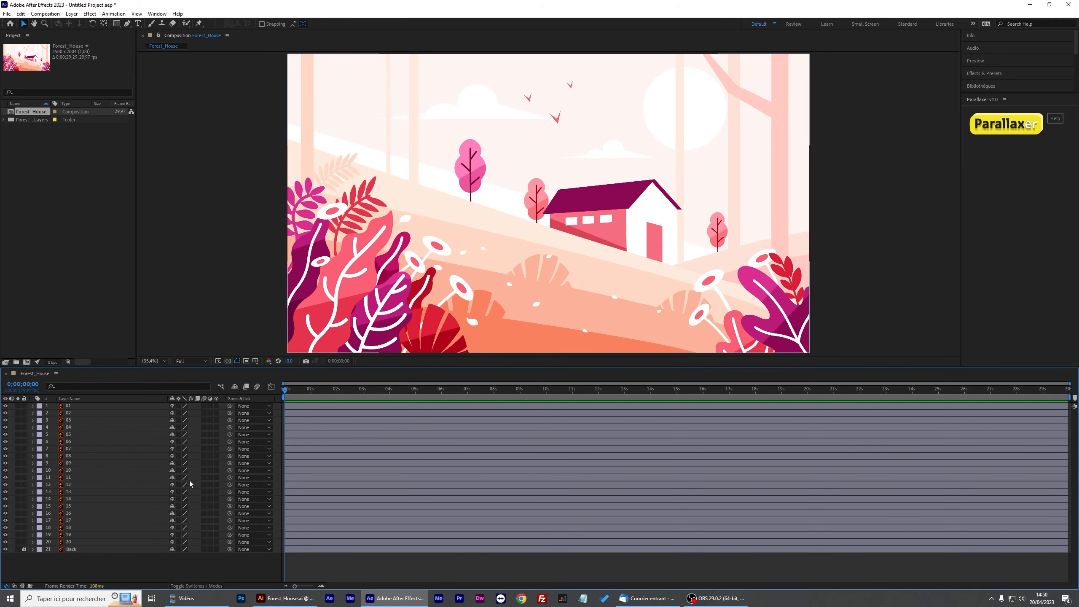
{"action": "left_click", "coordinate": [1002, 128]}
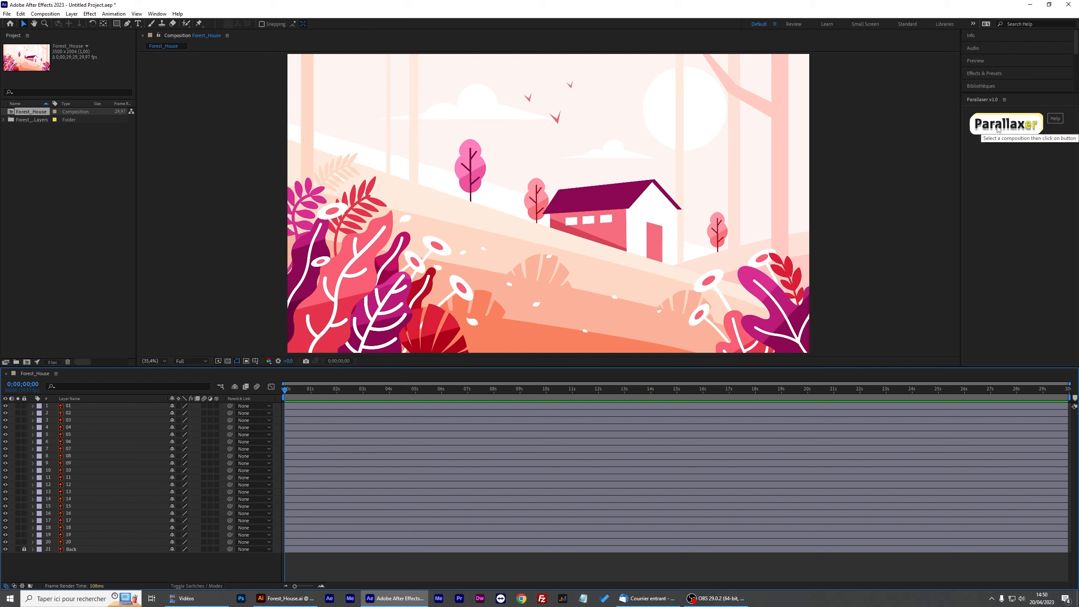
{"action": "left_click", "coordinate": [999, 130]}
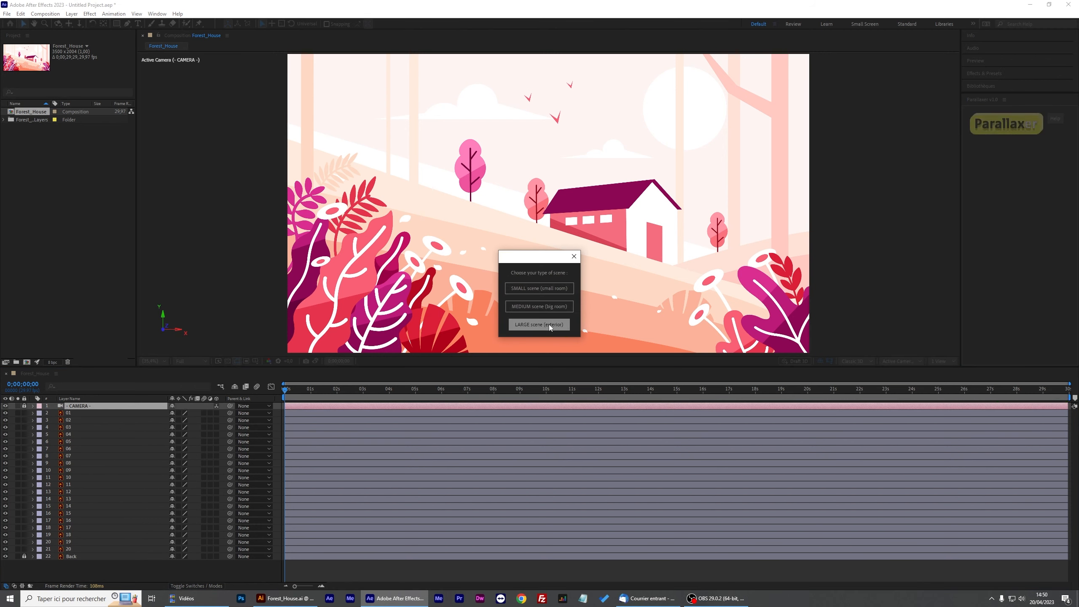
{"action": "left_click", "coordinate": [549, 324]}
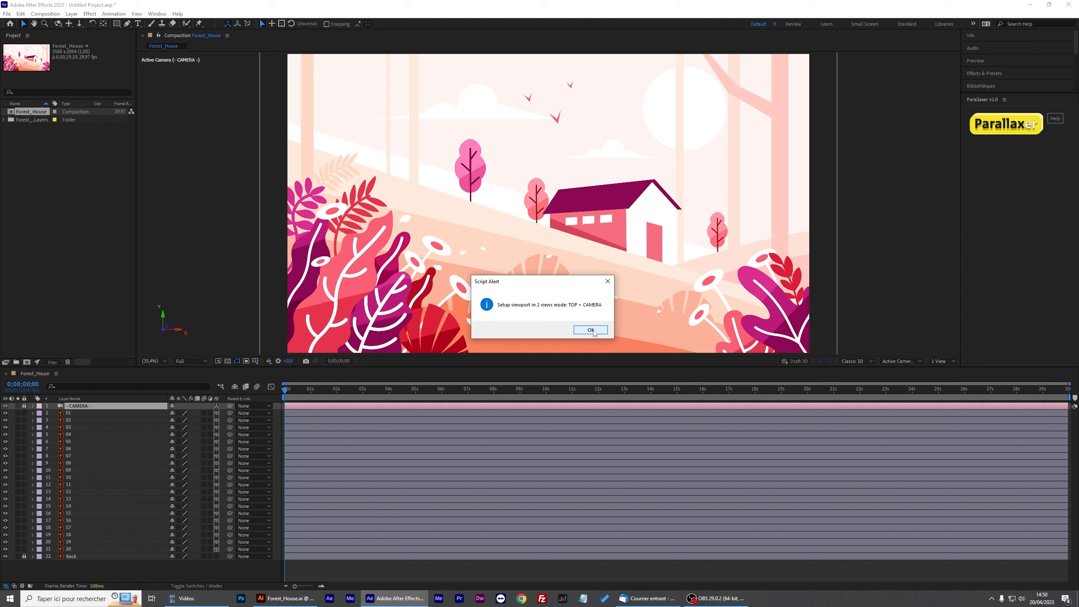
{"action": "left_click", "coordinate": [593, 332]}
Move the Parallaxer window off the artwork and set the composition viewer to 2 Views.
{"action": "left_click_drag", "start_coordinate": [554, 266], "coordinate": [243, 180]}
{"action": "left_click", "coordinate": [942, 361]}
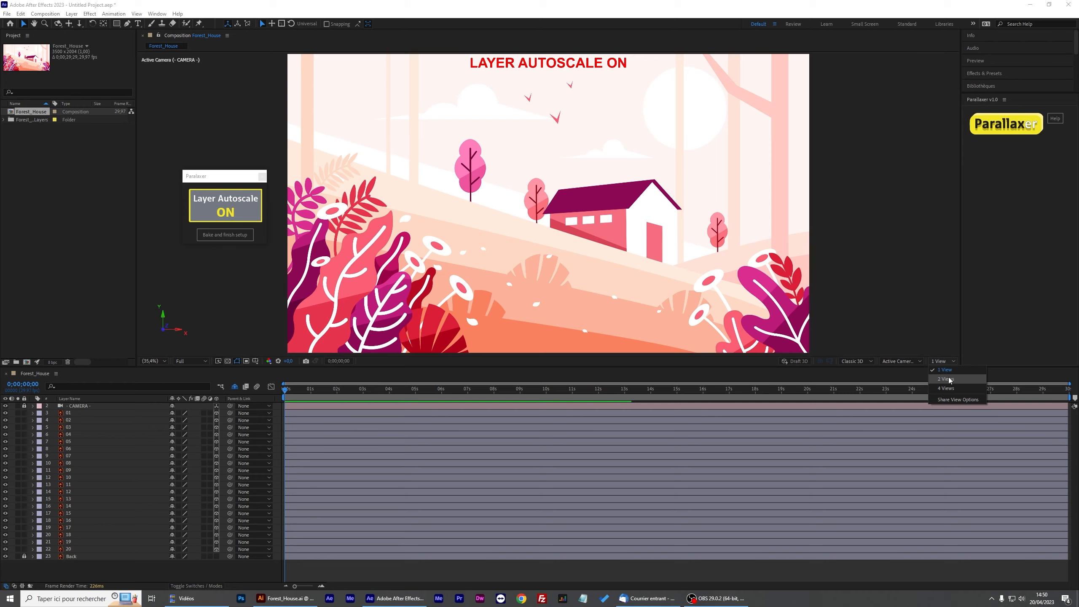
{"action": "left_click", "coordinate": [939, 378]}
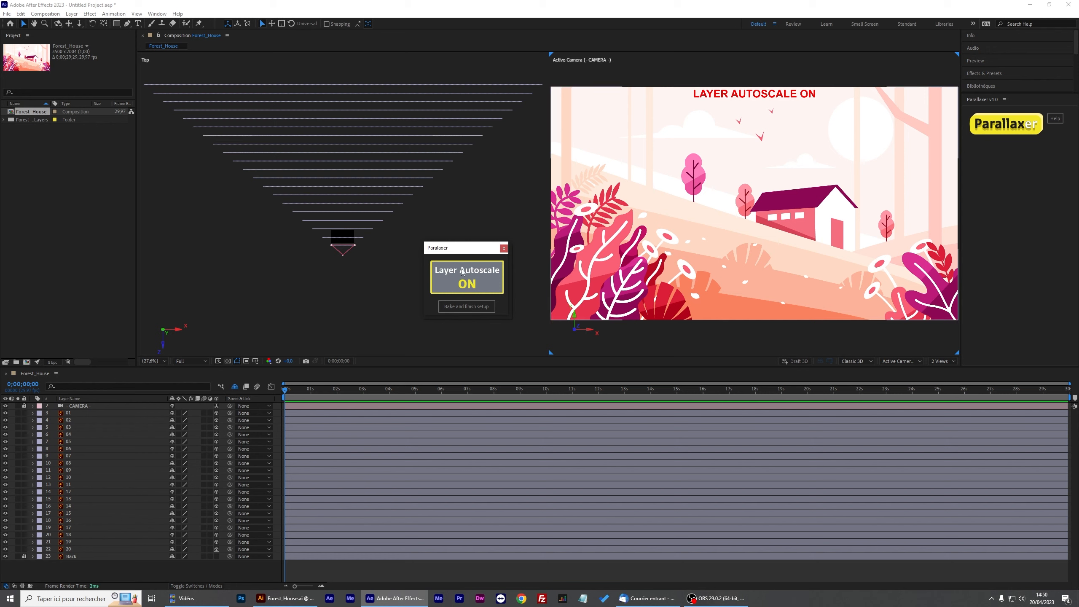
Turn Layer Autoscale off and dolly the camera forward into the forest scene to preview its depth.
{"action": "left_click", "coordinate": [475, 287]}
{"action": "left_click", "coordinate": [79, 23]}
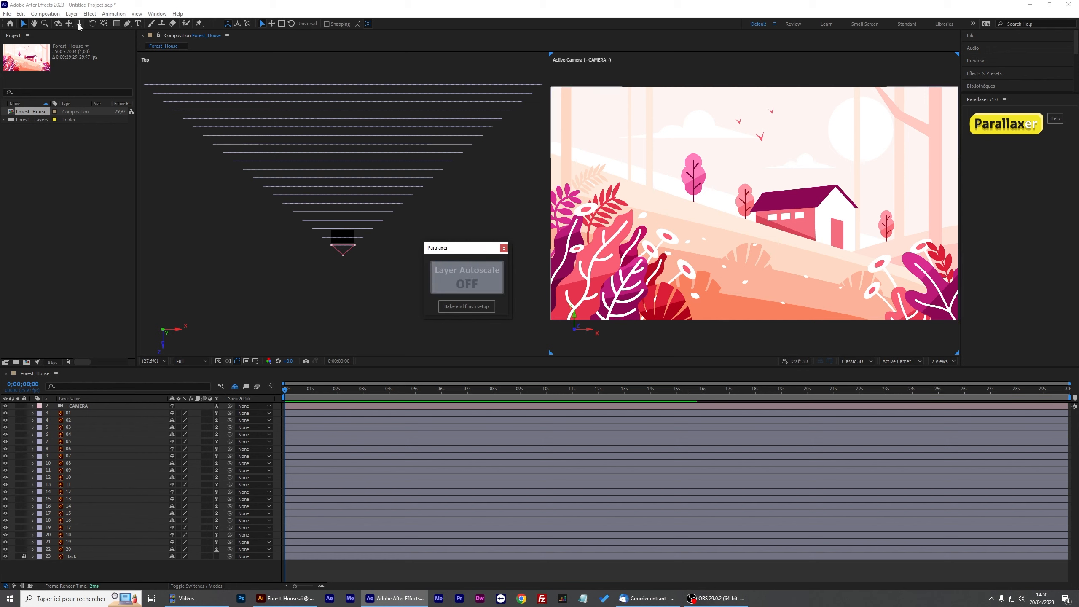
{"action": "left_click_drag", "start_coordinate": [778, 205], "coordinate": [754, 150]}
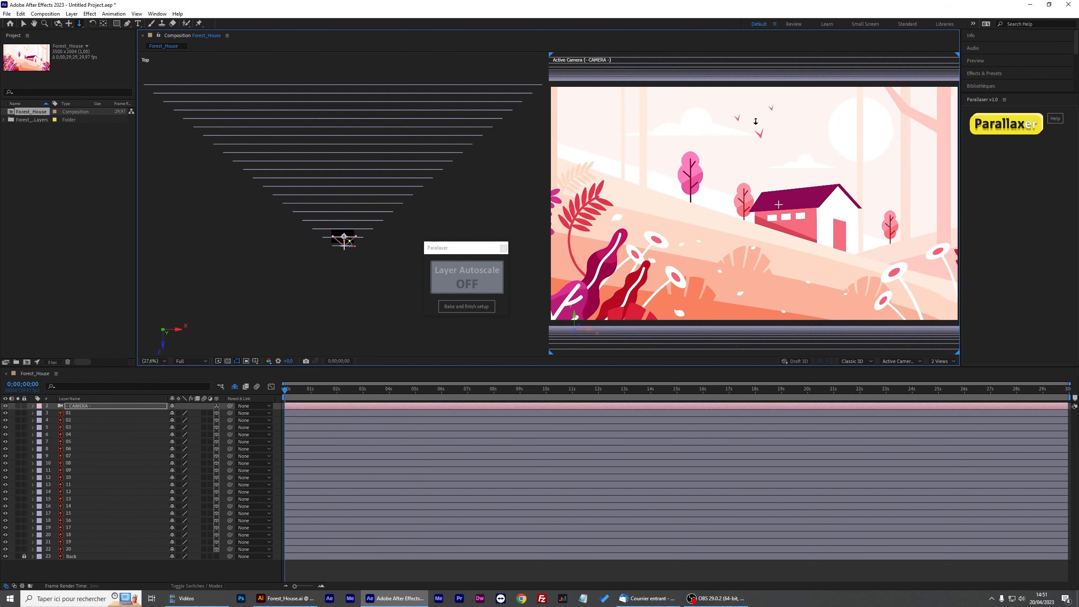
Set the preview resolution to Half and pan the camera around the forest scene to check the parallax.
{"action": "key", "text": "ctrl+shift+j"}
{"action": "key", "text": "c"}
{"action": "key", "text": "c"}
{"action": "left_click_drag", "start_coordinate": [768, 217], "coordinate": [657, 257]}
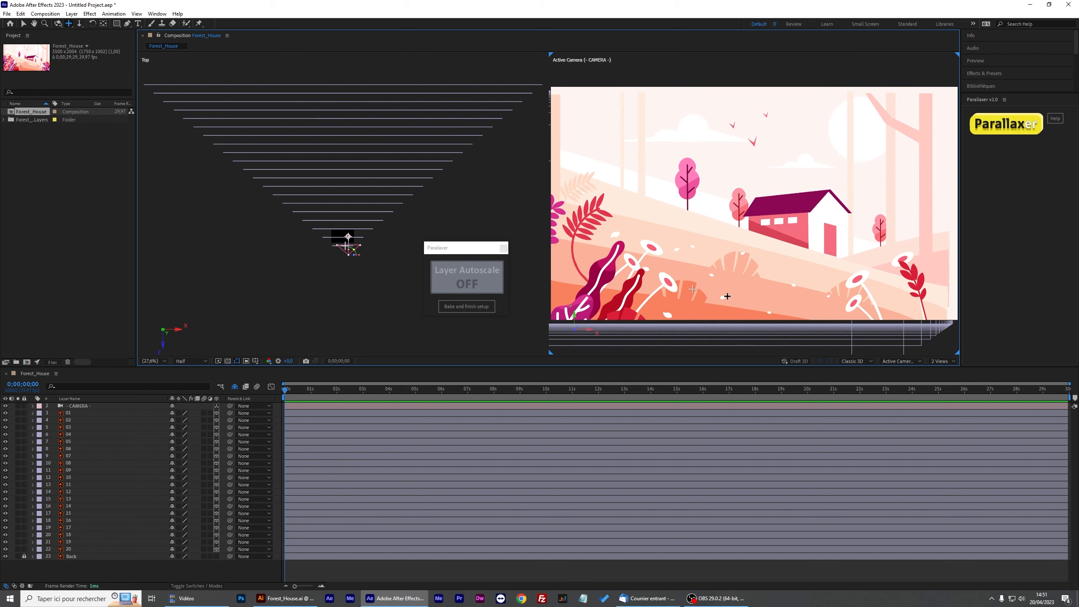
{"action": "left_click_drag", "start_coordinate": [826, 288], "coordinate": [566, 229]}
Bake and finish the Parallaxer setup of the forest scene and dismiss the script alert.
{"action": "left_click", "coordinate": [470, 307]}
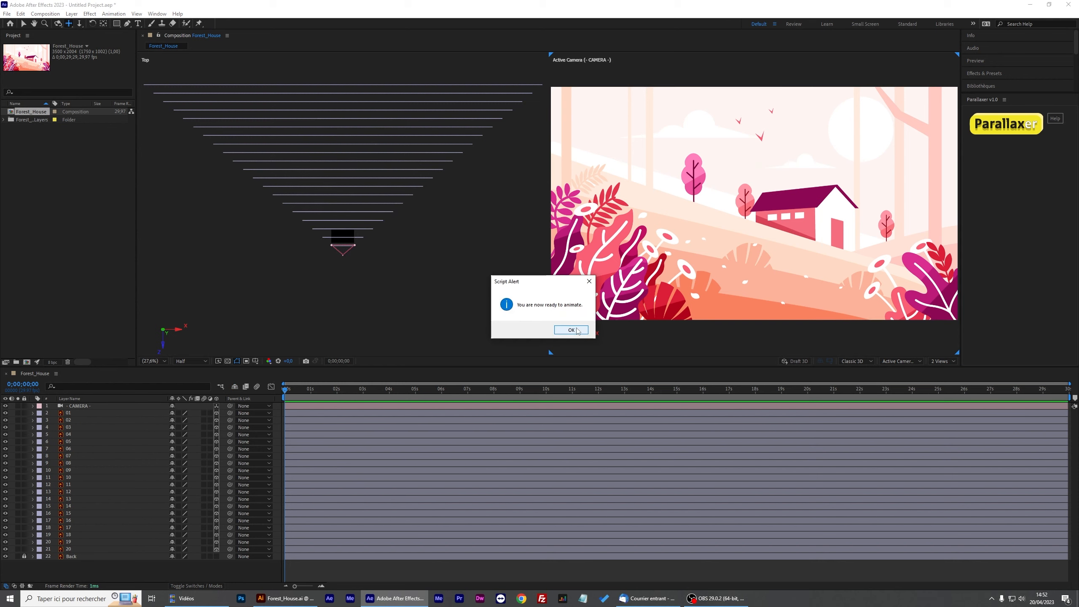
{"action": "left_click", "coordinate": [575, 328]}
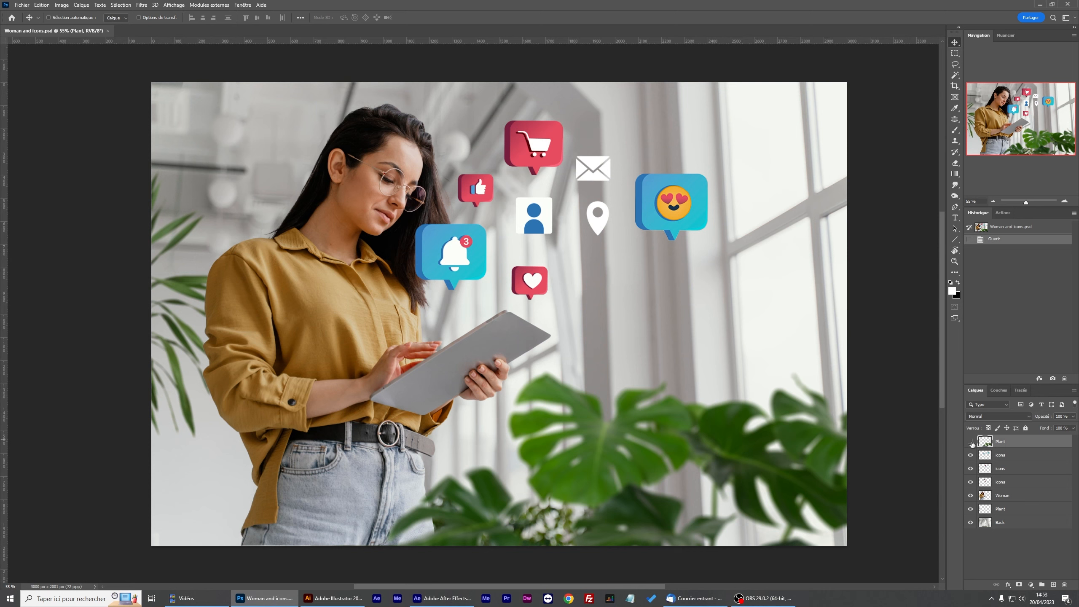
In Photoshop, toggle the visibility of the layers in Woman and icons.psd to review how the image is separated.
{"action": "left_click_drag", "start_coordinate": [972, 444], "coordinate": [973, 525]}
{"action": "left_click", "coordinate": [971, 509]}
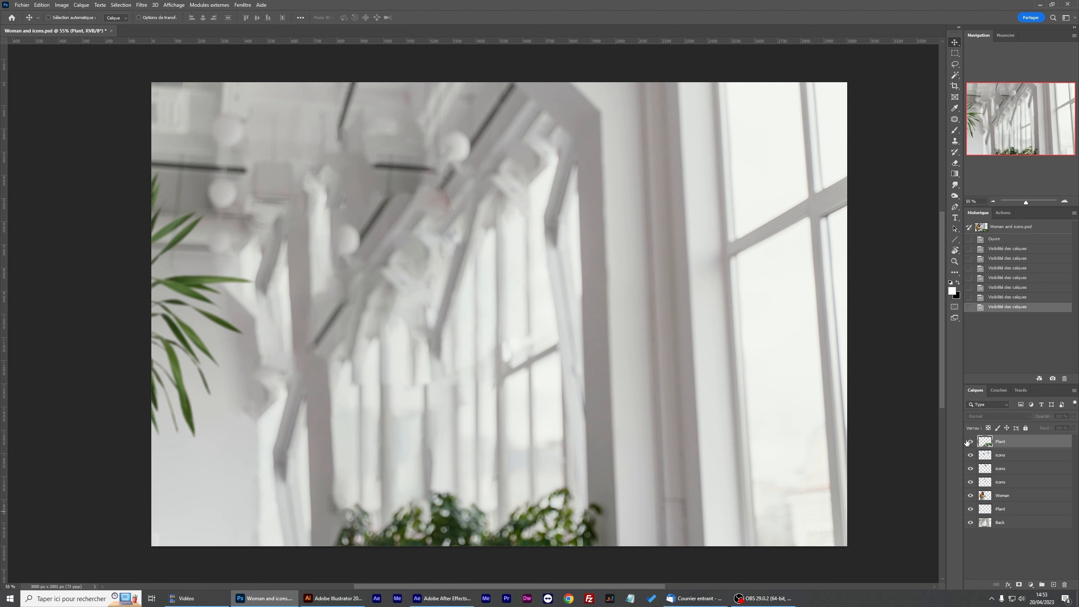
Show all layers of Woman and icons.psd again and toggle the front Plant layer to check its separation.
{"action": "left_click_drag", "start_coordinate": [970, 442], "coordinate": [976, 486]}
{"action": "left_click", "coordinate": [971, 443]}
{"action": "left_click", "coordinate": [971, 442]}
{"action": "left_click", "coordinate": [971, 443]}
{"action": "left_click", "coordinate": [971, 443]}
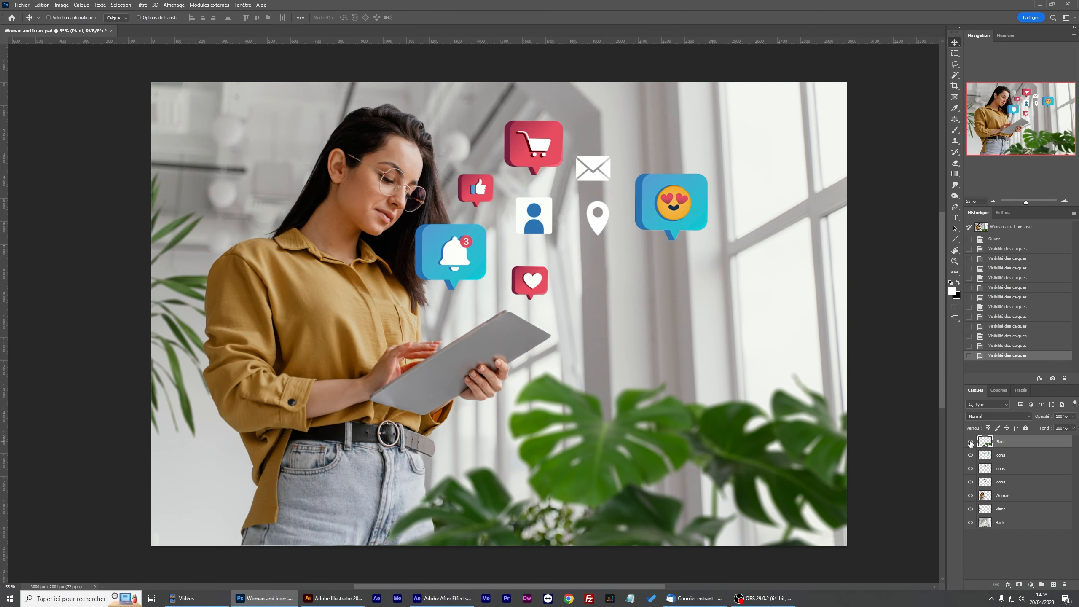
{"action": "left_click", "coordinate": [970, 443]}
{"action": "left_click", "coordinate": [971, 443]}
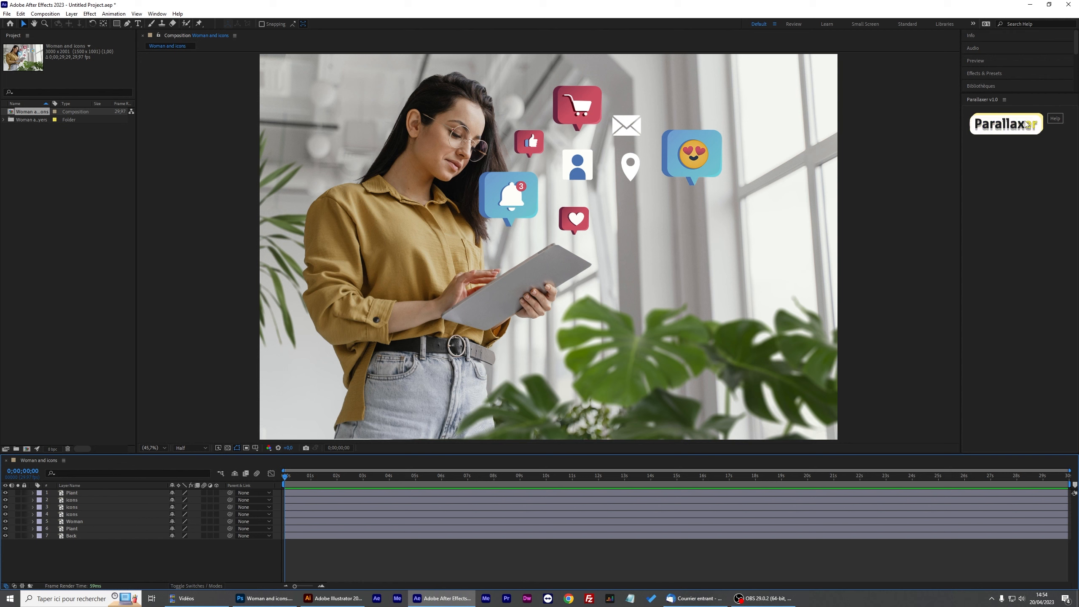
Switch to After Effects and run Parallaxer on the Woman and icons composition as a MEDIUM scene (big room).
{"action": "left_click", "coordinate": [1006, 124]}
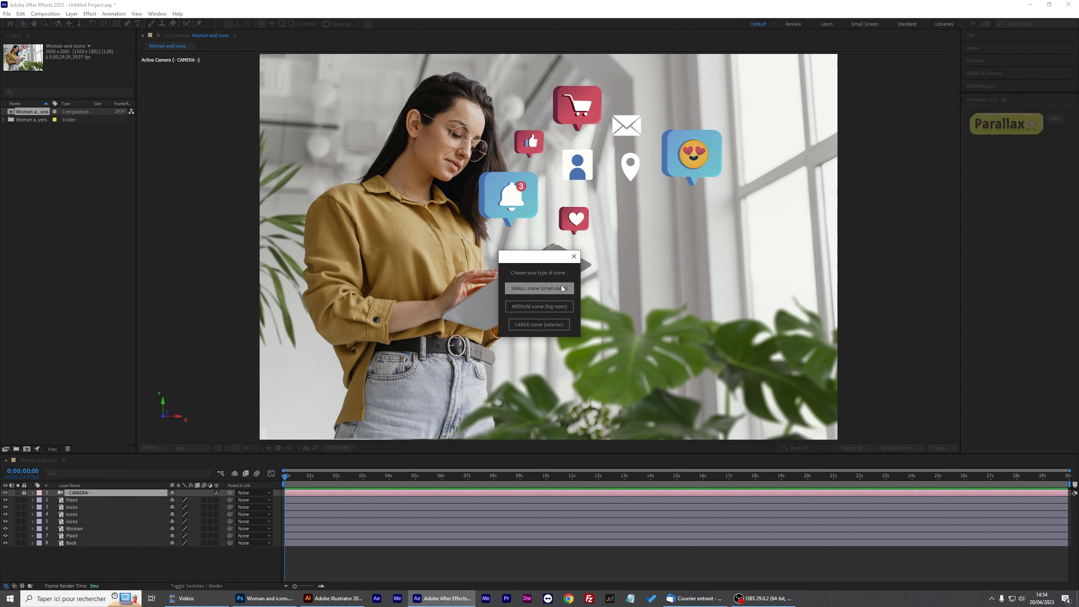
{"action": "left_click", "coordinate": [539, 307]}
{"action": "left_click", "coordinate": [590, 336]}
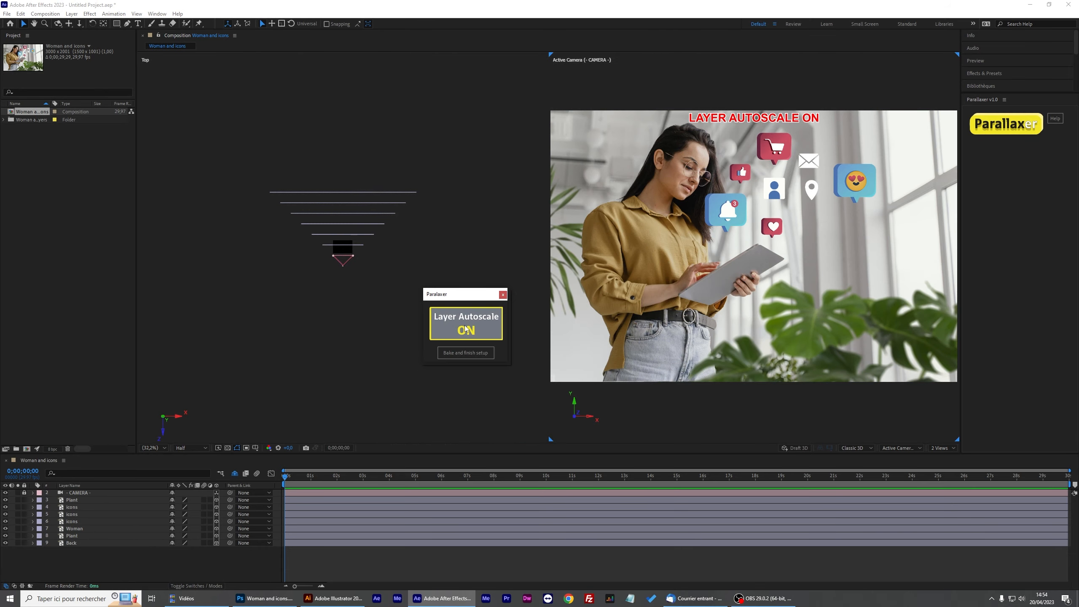
Turn Layer Autoscale off, move the Parallaxer dialog aside and dolly the camera through the woman scene to preview its depth.
{"action": "left_click", "coordinate": [466, 328]}
{"action": "left_click_drag", "start_coordinate": [459, 298], "coordinate": [463, 92]}
{"action": "left_click", "coordinate": [79, 23]}
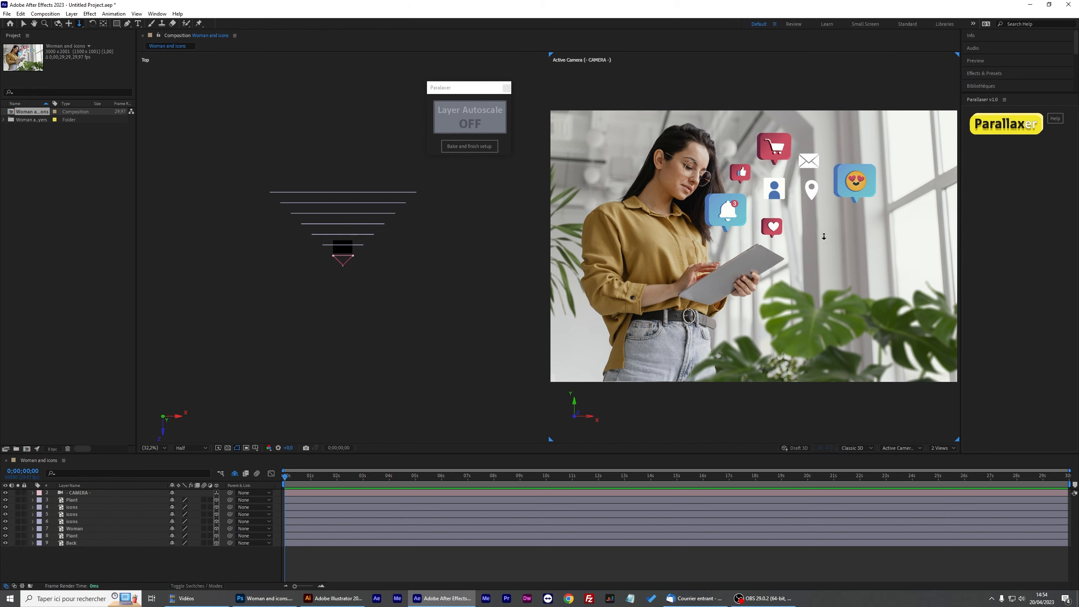
{"action": "left_click_drag", "start_coordinate": [718, 235], "coordinate": [646, 222]}
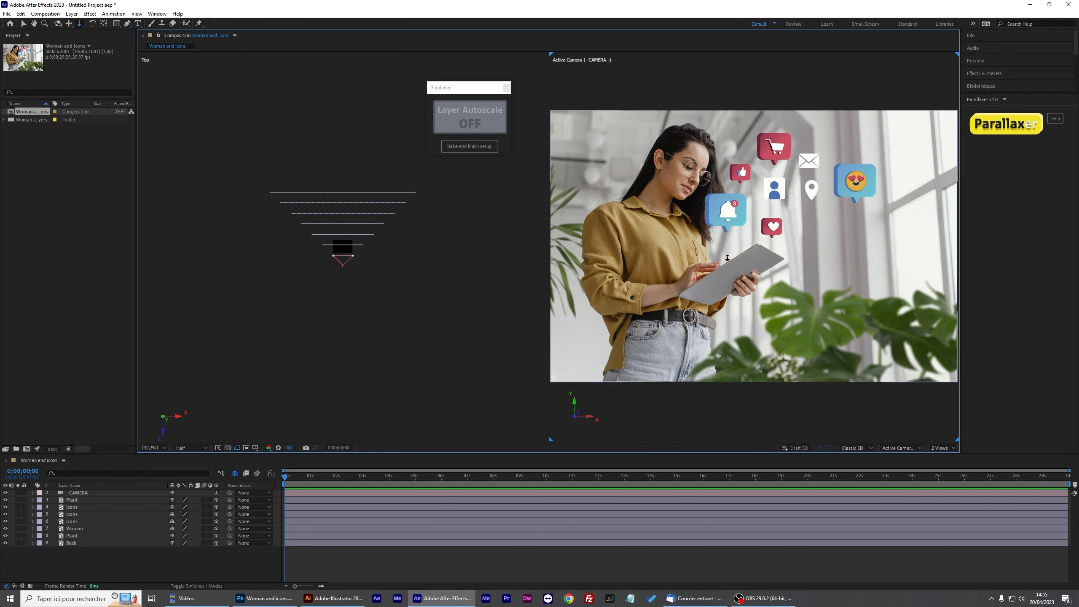
{"action": "left_click_drag", "start_coordinate": [712, 250], "coordinate": [765, 221]}
With Layer Autoscale on, move the front Plant layer back in the Top view to just behind the second icons layer, and switch Autoscale off.
{"action": "left_click", "coordinate": [469, 117]}
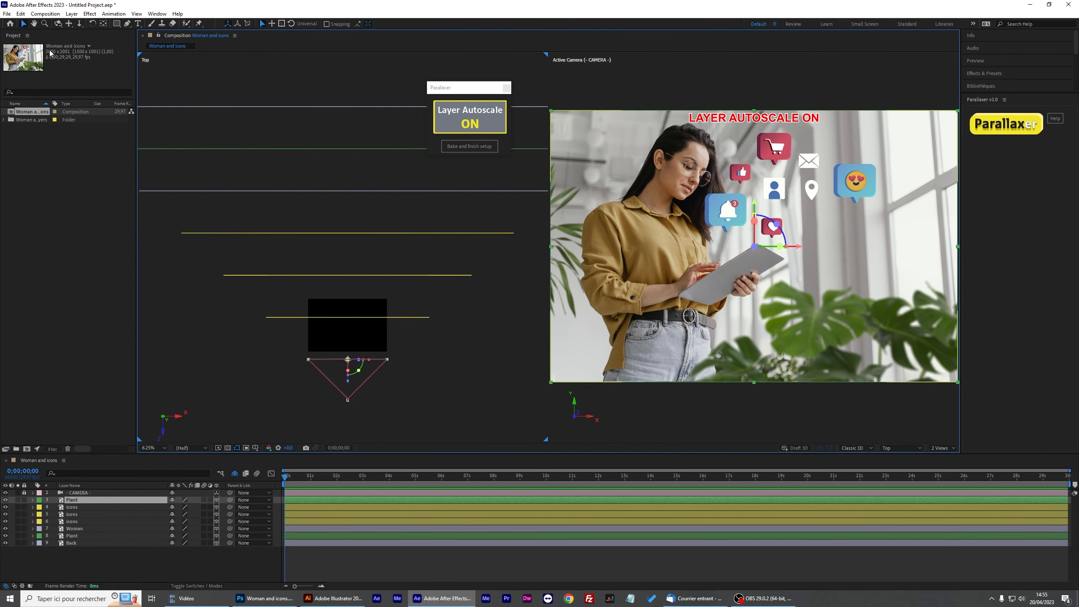
{"action": "left_click_drag", "start_coordinate": [349, 320], "coordinate": [352, 294]}
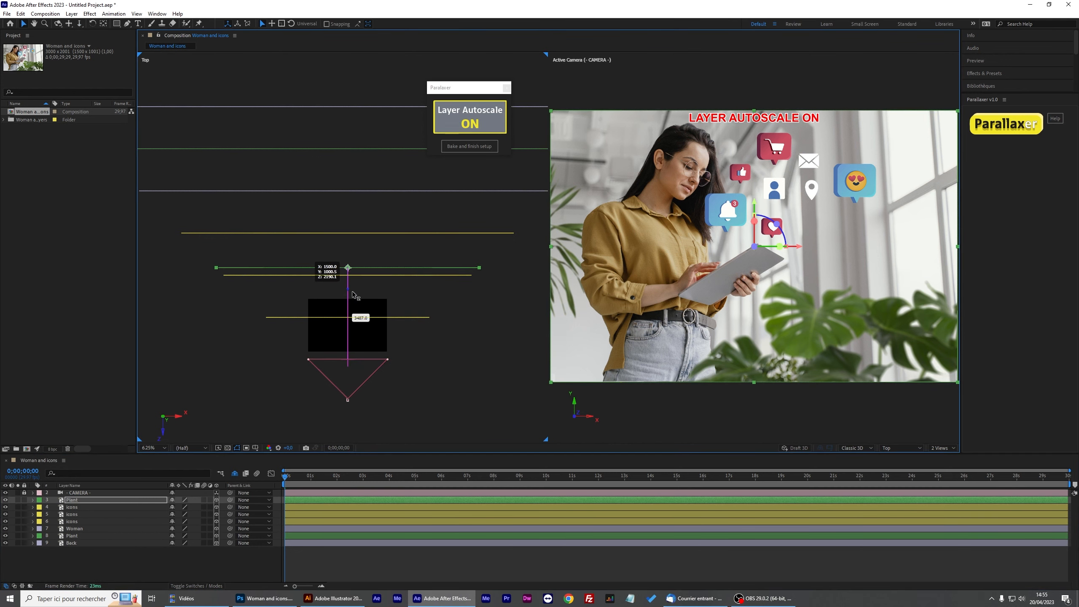
{"action": "left_click", "coordinate": [469, 117]}
Dolly the camera into the woman scene to check the repositioned Plant layer, and undo the camera move.
{"action": "key", "text": "c"}
{"action": "left_click_drag", "start_coordinate": [738, 255], "coordinate": [738, 230]}
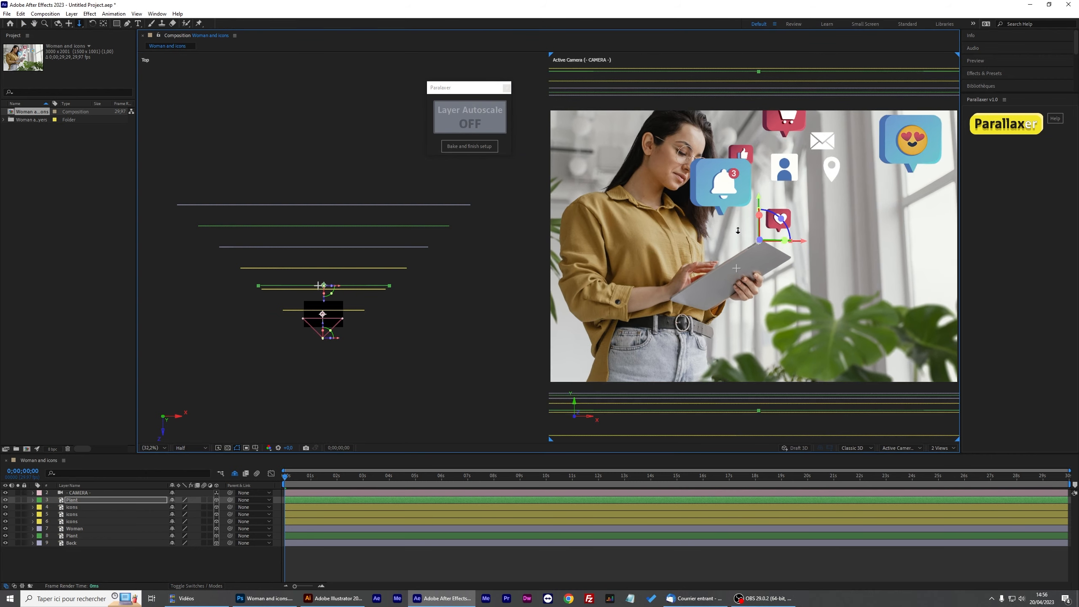
{"action": "key", "text": "ctrl+z"}
{"action": "left_click", "coordinate": [700, 463]}
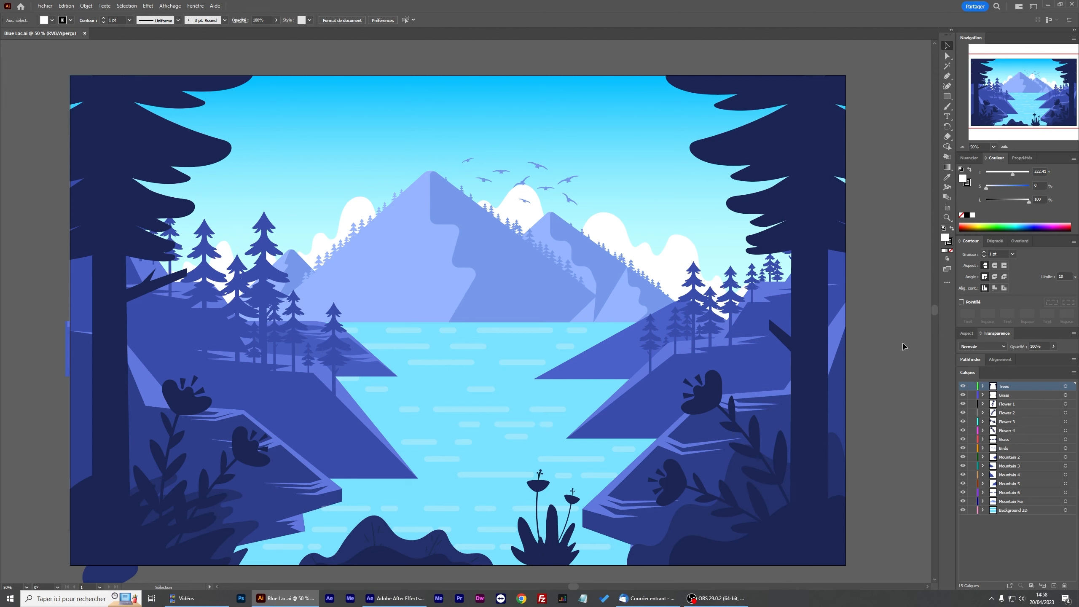
In Illustrator, hide the foreground layers of Blue Lac.ai and toggle Mountain 2 and Mountain 3 to review how the artwork is separated.
{"action": "left_click", "coordinate": [1008, 449]}
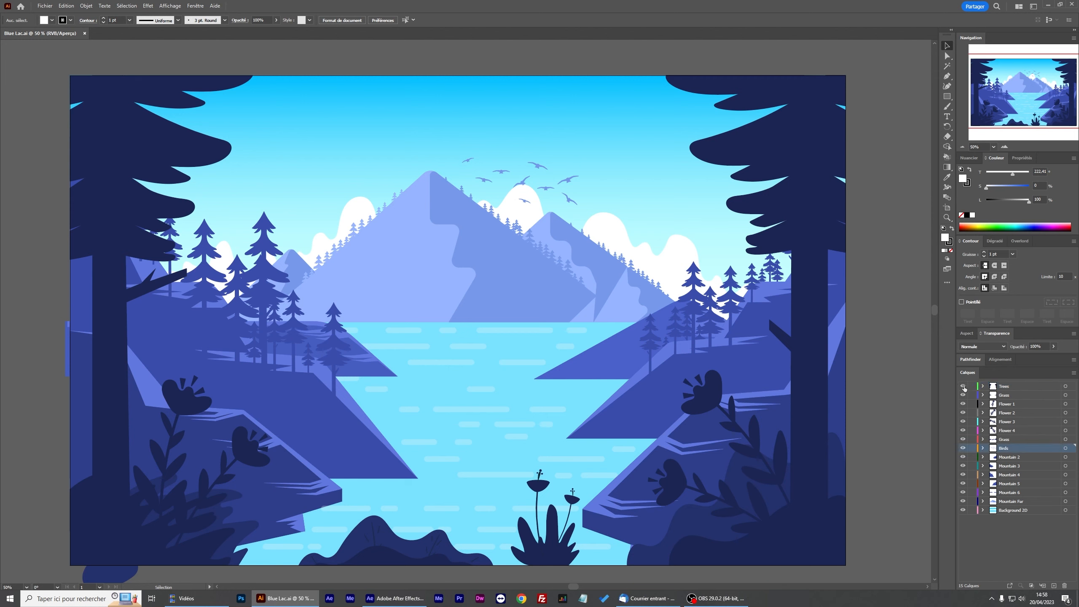
{"action": "left_click", "coordinate": [962, 439]}
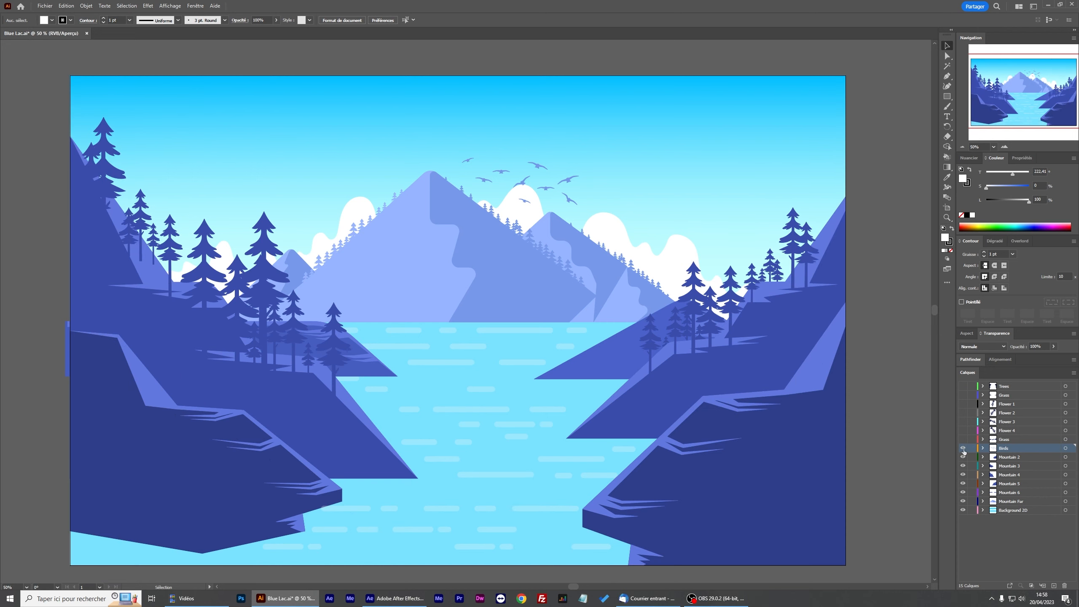
{"action": "left_click", "coordinate": [963, 457]}
{"action": "left_click", "coordinate": [963, 466]}
{"action": "left_click", "coordinate": [962, 457]}
{"action": "left_click", "coordinate": [962, 465]}
{"action": "left_click", "coordinate": [962, 385]}
Toggle the visibility of the Birds layer in Blue Lac.ai to check its contents.
{"action": "left_click", "coordinate": [963, 449]}
{"action": "left_click", "coordinate": [963, 448]}
{"action": "left_click", "coordinate": [963, 449]}
{"action": "left_click", "coordinate": [964, 448]}
{"action": "left_click", "coordinate": [963, 449]}
{"action": "left_click", "coordinate": [964, 448]}
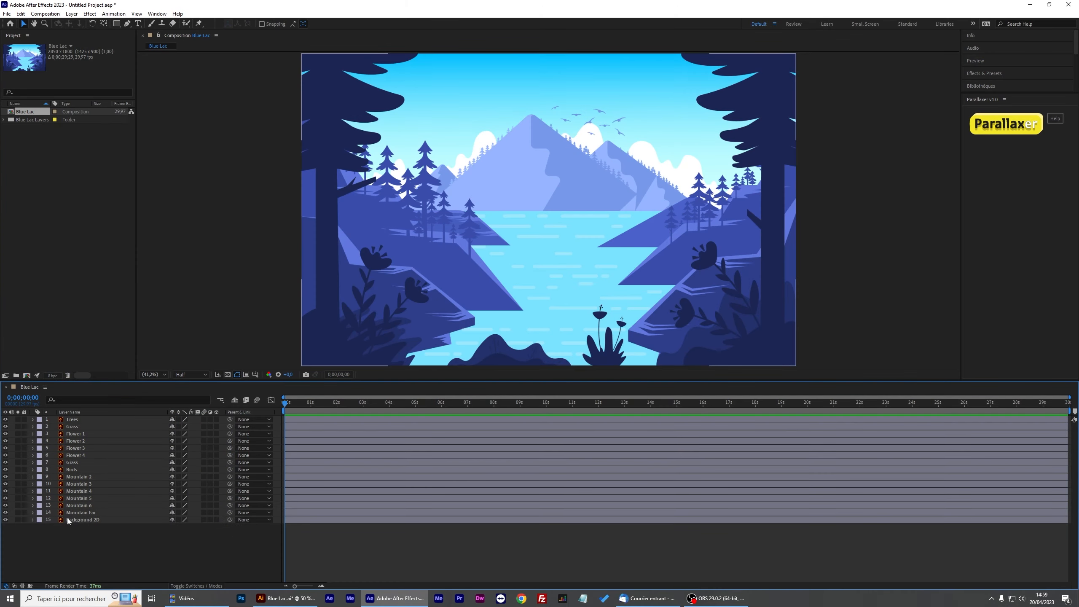
Switch to After Effects, solo the Background 2D layer of Blue Lac to inspect it, and lock it.
{"action": "left_click", "coordinate": [17, 521]}
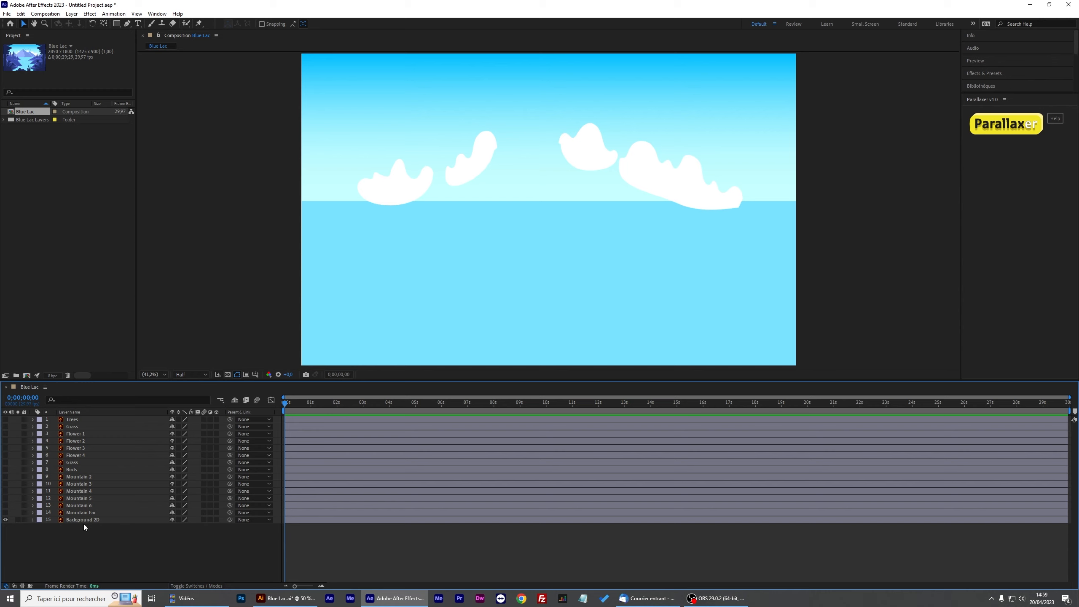
{"action": "left_click", "coordinate": [83, 521]}
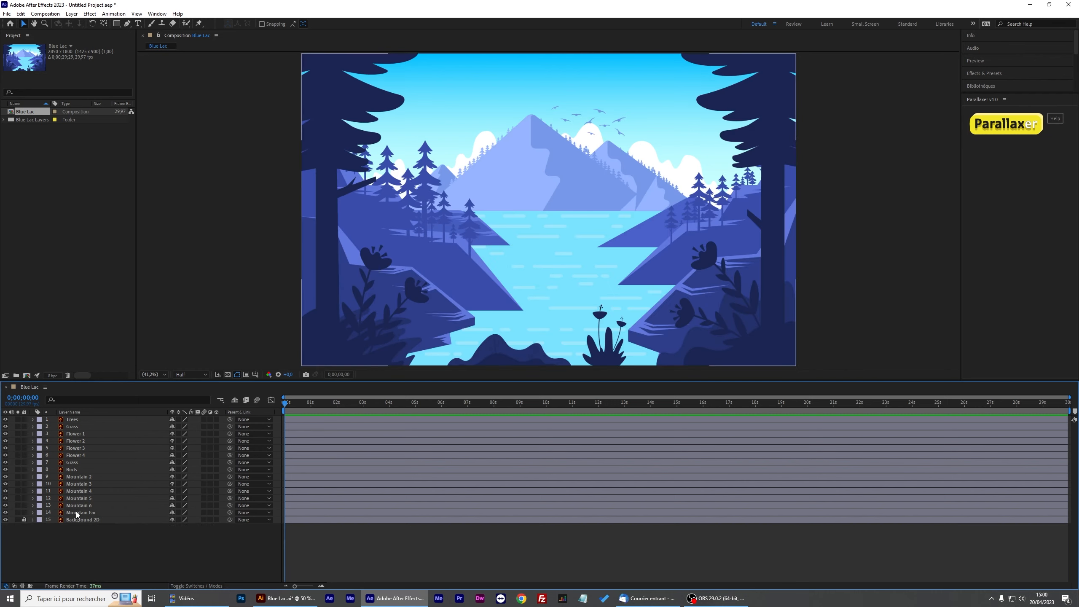
Label the layers from Mountain 2 to Mountain Far blue and the Birds layer red.
{"action": "left_click", "coordinate": [79, 477]}
{"action": "left_click", "coordinate": [80, 513], "text": "shift"}
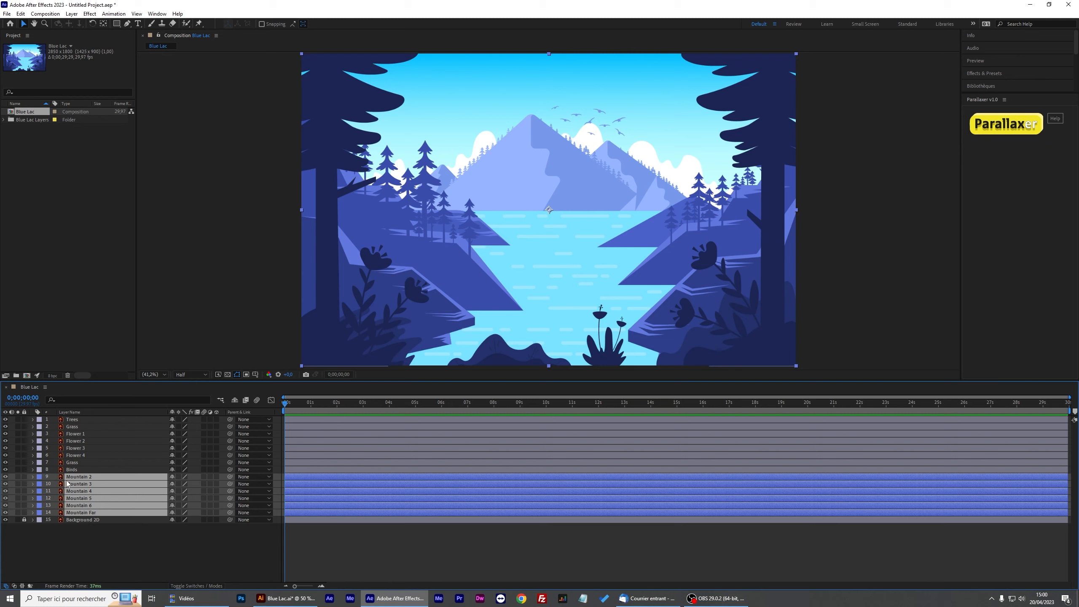
{"action": "left_click", "coordinate": [41, 531]}
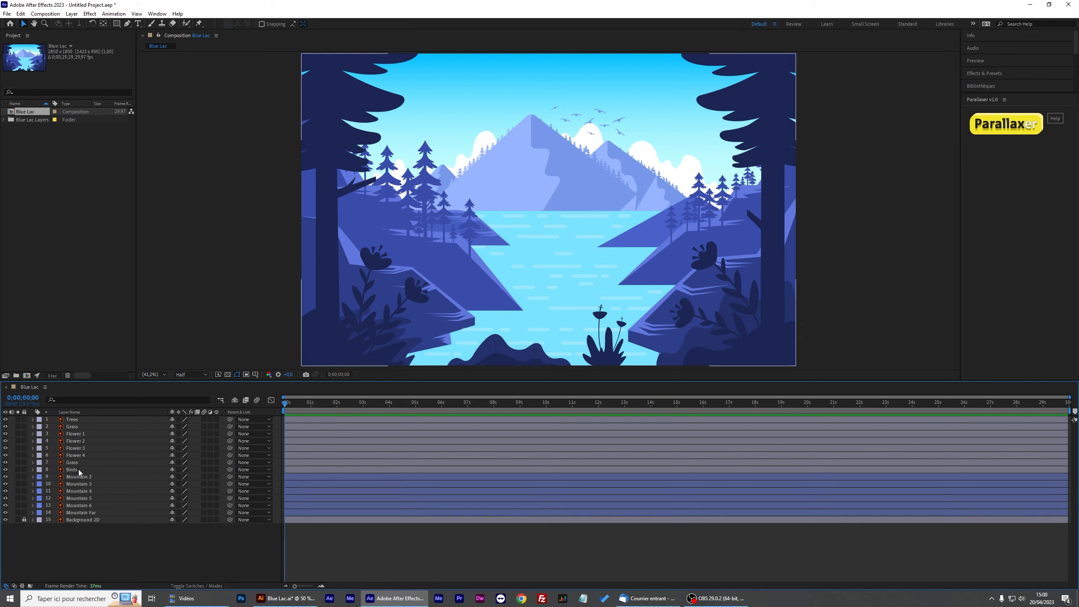
{"action": "left_click", "coordinate": [71, 469]}
{"action": "left_click", "coordinate": [39, 469]}
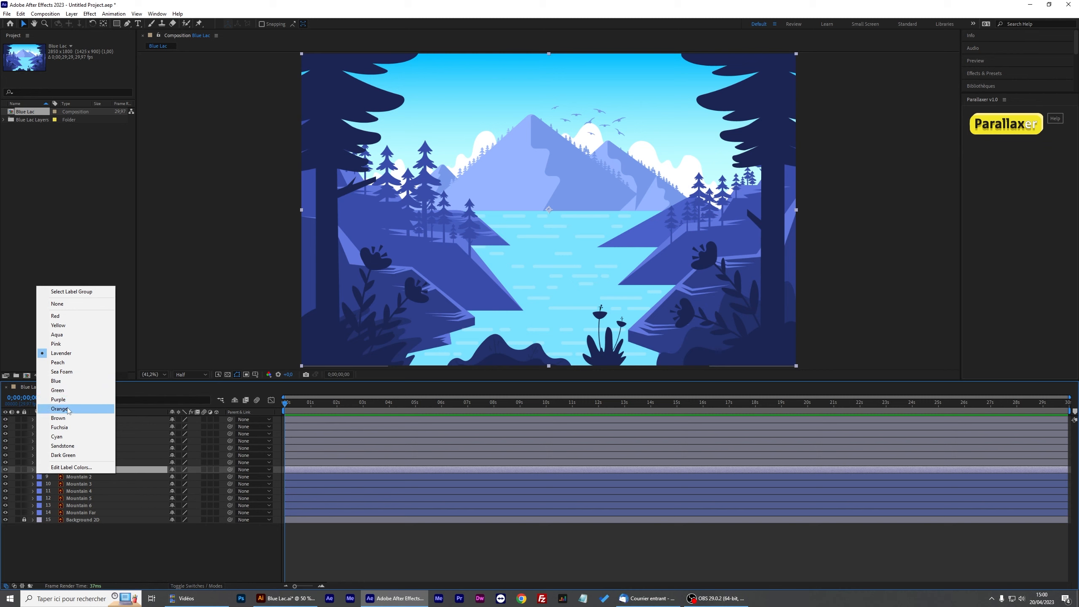
{"action": "left_click", "coordinate": [55, 316]}
Solo the foreground layers from Trees down to the lower Grass layer, label them green, and turn solo off.
{"action": "left_click", "coordinate": [74, 461]}
{"action": "left_click_drag", "start_coordinate": [80, 459], "coordinate": [75, 421]}
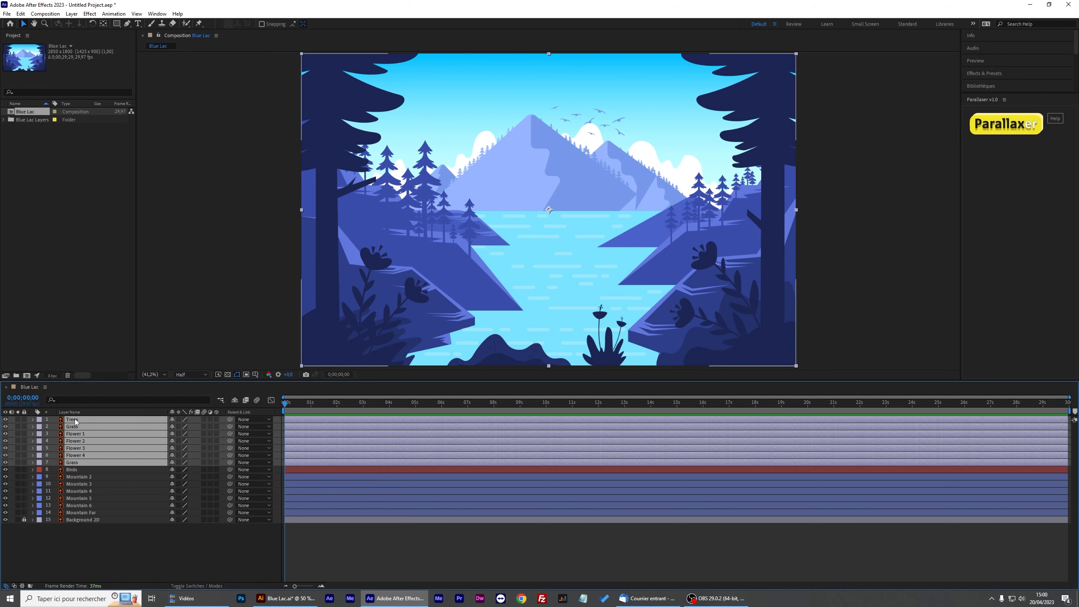
{"action": "left_click", "coordinate": [17, 419]}
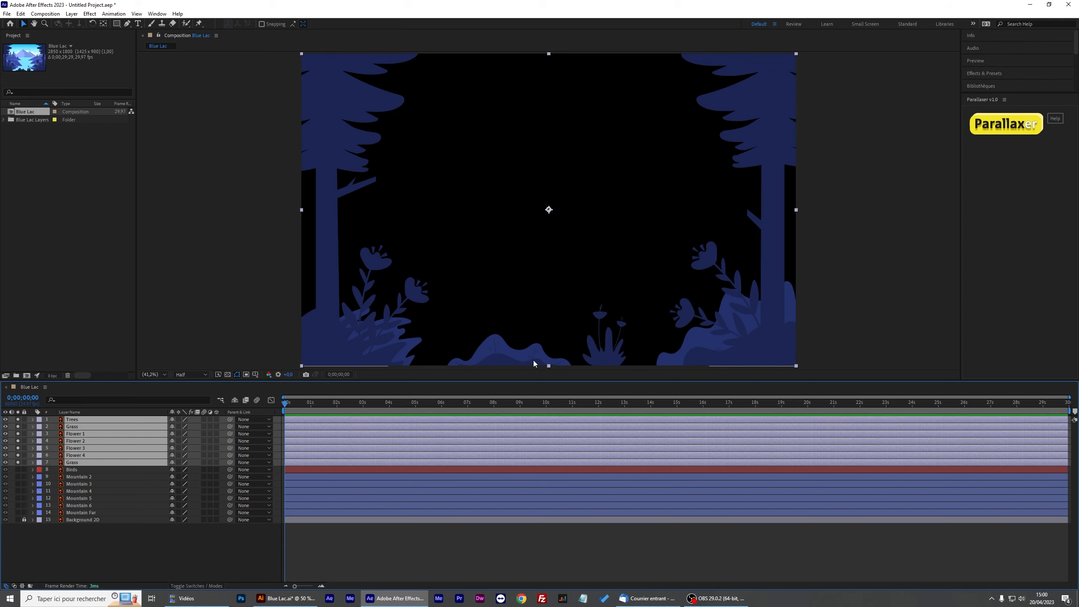
{"action": "left_click", "coordinate": [38, 419]}
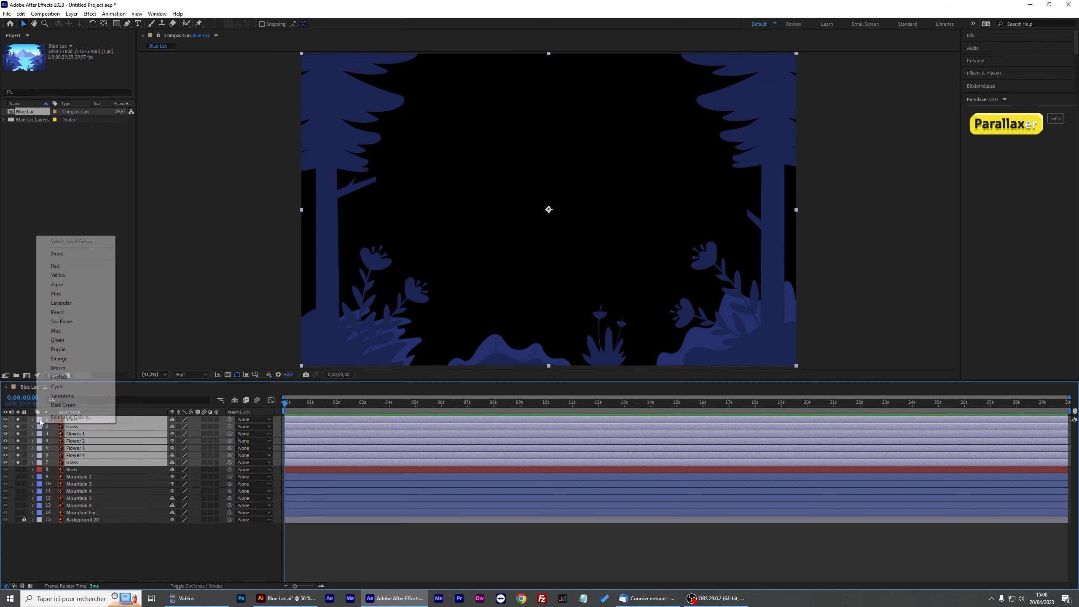
{"action": "left_click", "coordinate": [82, 341]}
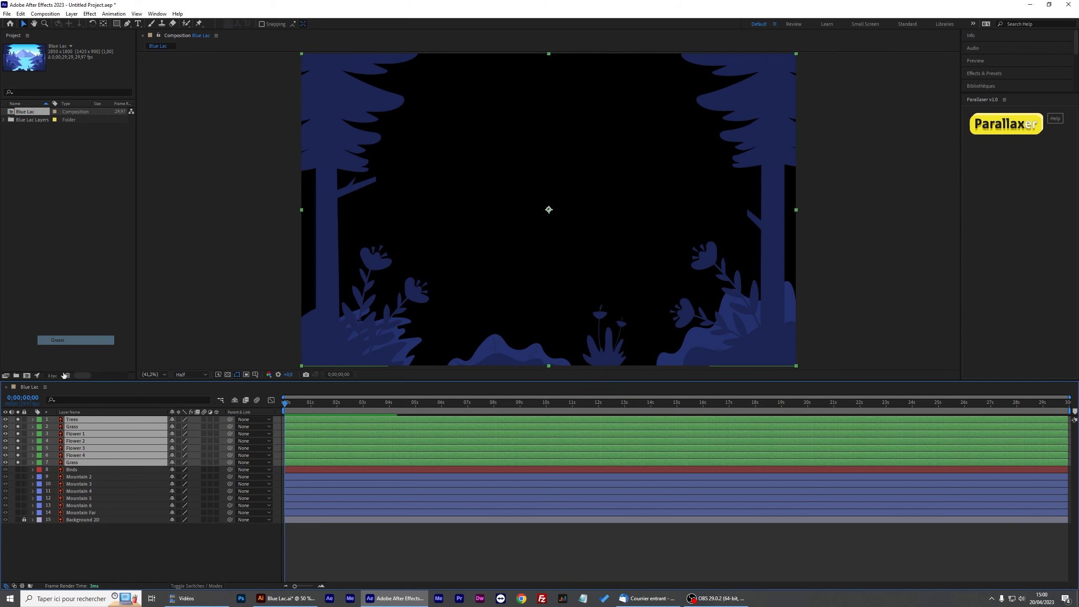
{"action": "left_click", "coordinate": [19, 462]}
{"action": "left_click", "coordinate": [137, 529]}
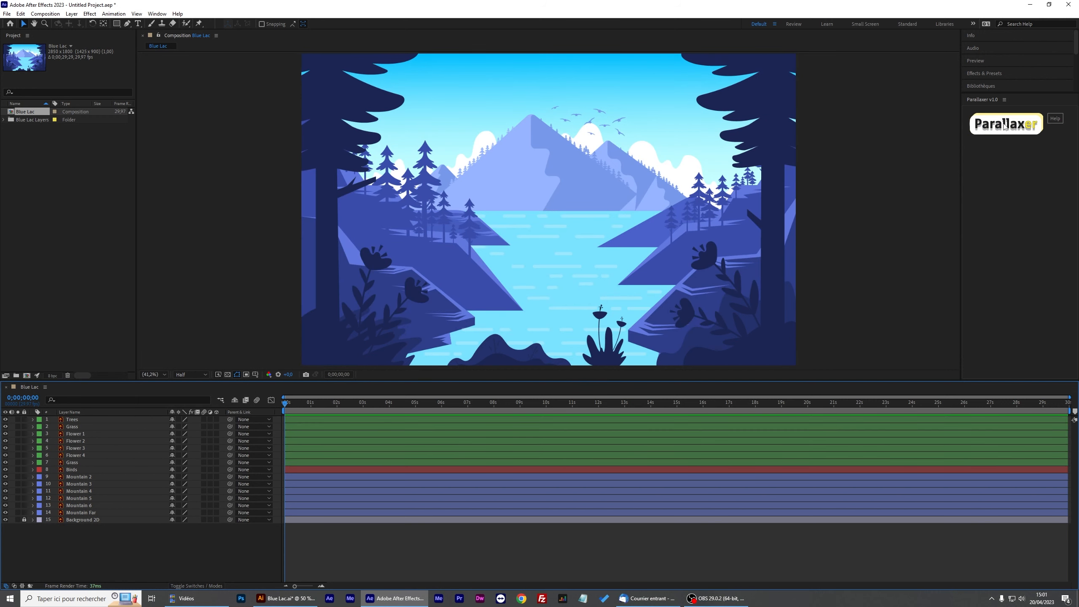
Run Parallaxer on the Blue Lac composition as a LARGE scene (exterior) and look over the layer spread in the Top view.
{"action": "left_click", "coordinate": [1004, 125]}
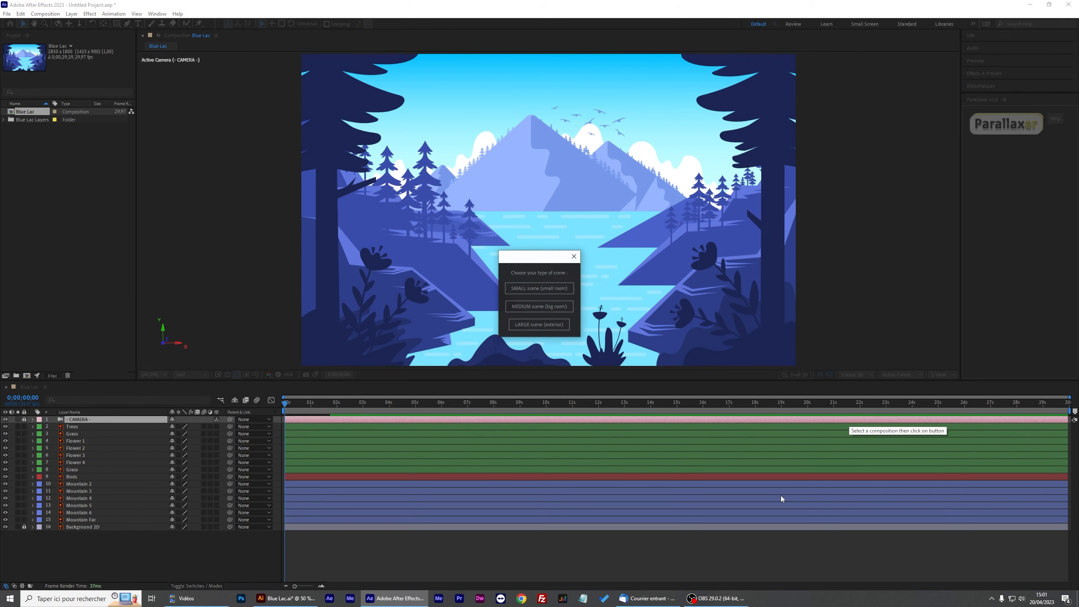
{"action": "left_click", "coordinate": [553, 323]}
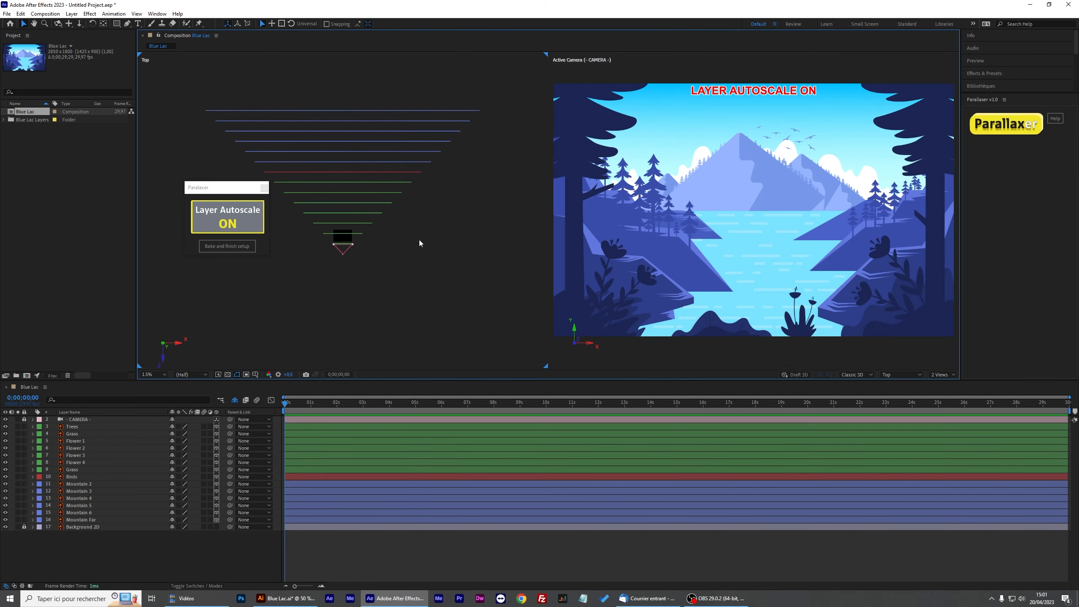
{"action": "left_click", "coordinate": [412, 172]}
{"action": "left_click_drag", "start_coordinate": [496, 97], "coordinate": [420, 167]}
{"action": "left_click", "coordinate": [448, 251]}
Turn Layer Autoscale off and dolly the camera through the lake scene to preview its parallax.
{"action": "left_click", "coordinate": [225, 218]}
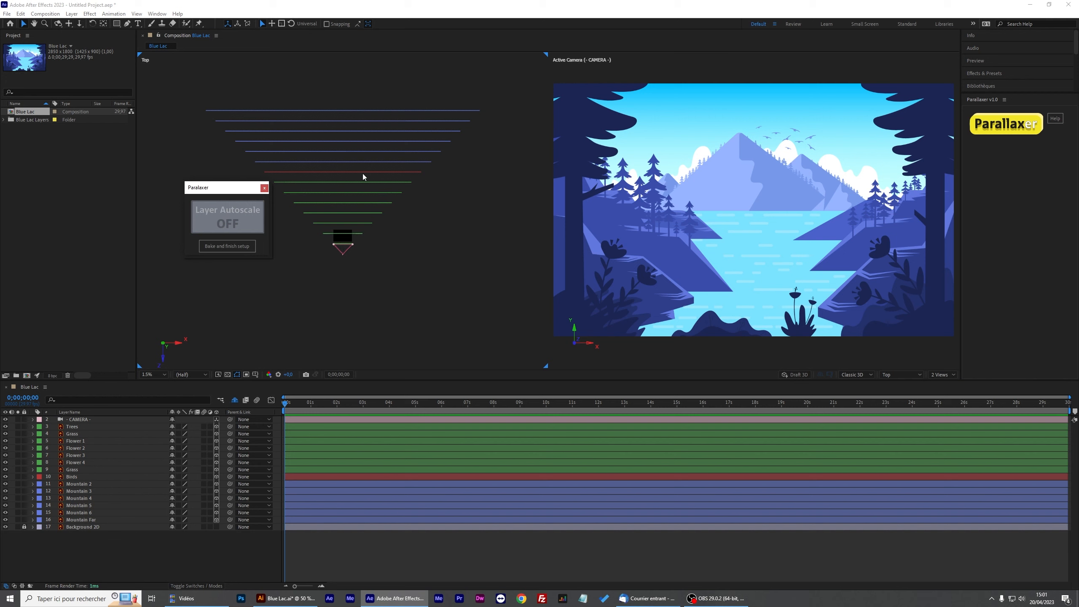
{"action": "key", "text": "c"}
{"action": "left_click_drag", "start_coordinate": [764, 294], "coordinate": [807, 281]}
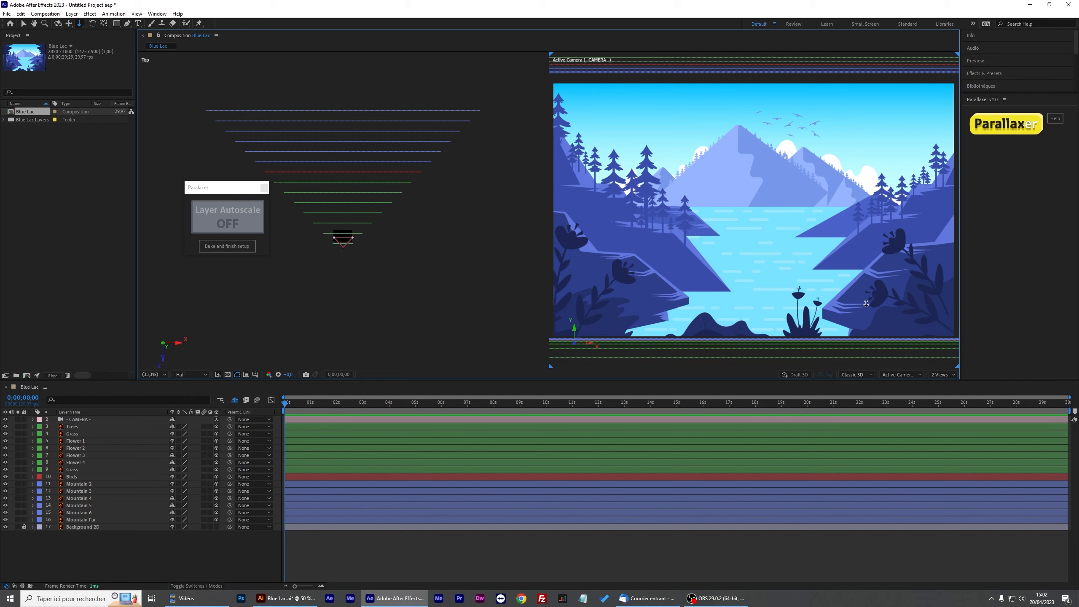
{"action": "left_click_drag", "start_coordinate": [743, 261], "coordinate": [708, 272]}
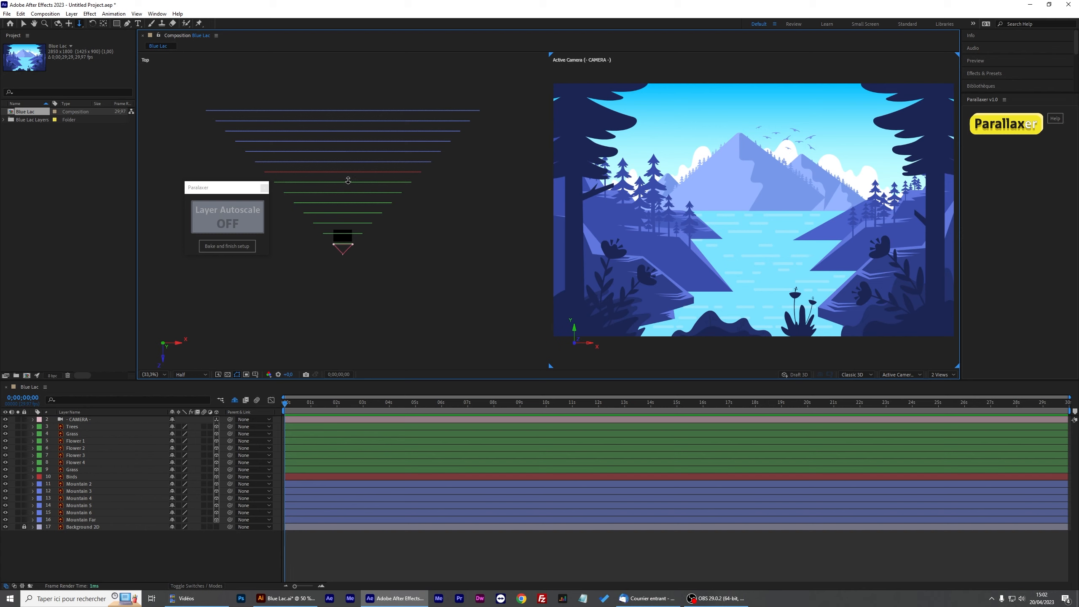
With Layer Autoscale on, move the green foreground layers closer to the camera in the Top view, and switch Autoscale off.
{"action": "left_click_drag", "start_coordinate": [232, 192], "coordinate": [511, 200]}
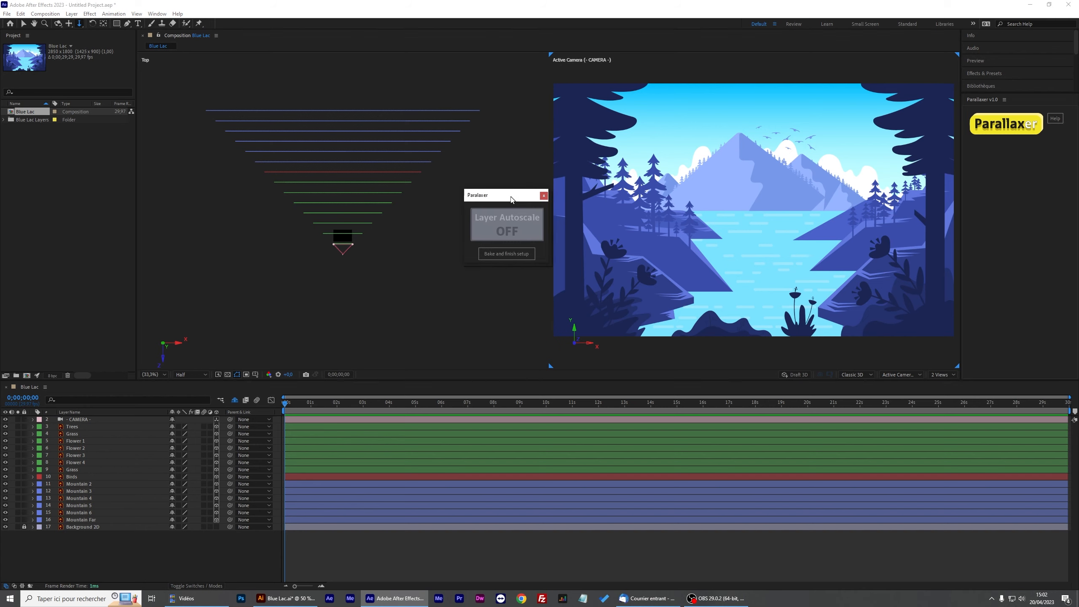
{"action": "left_click", "coordinate": [500, 228]}
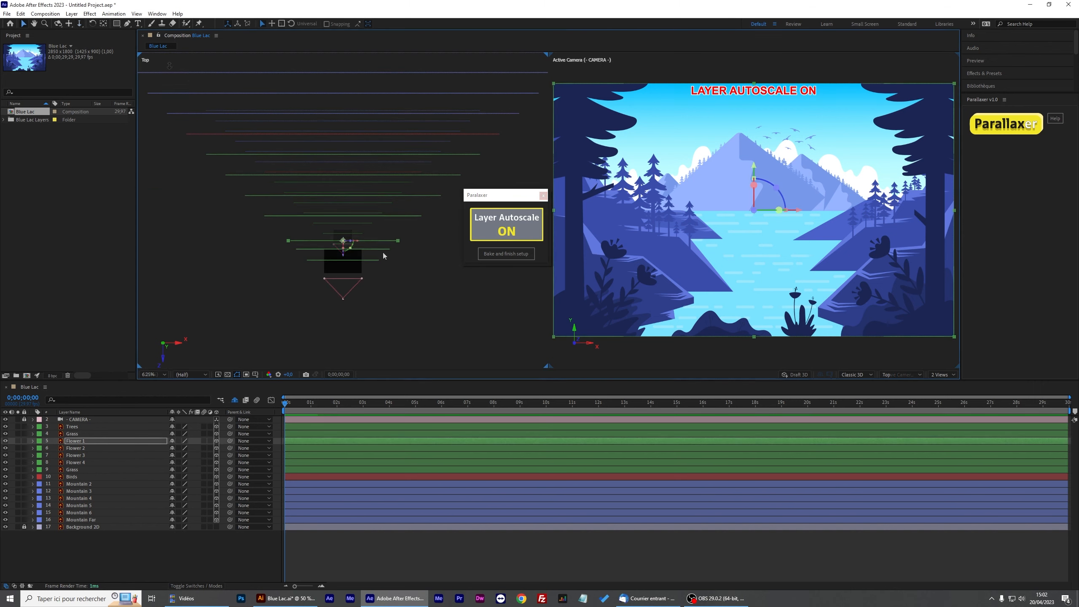
{"action": "mouse_move", "coordinate": [358, 217]}
{"action": "left_mouse_down"}
{"action": "mouse_move", "coordinate": [357, 233]}
{"action": "mouse_move", "coordinate": [357, 200]}
{"action": "mouse_move", "coordinate": [357, 220]}
{"action": "left_mouse_up"}
{"action": "left_click_drag", "start_coordinate": [358, 179], "coordinate": [339, 216]}
{"action": "left_click", "coordinate": [506, 224]}
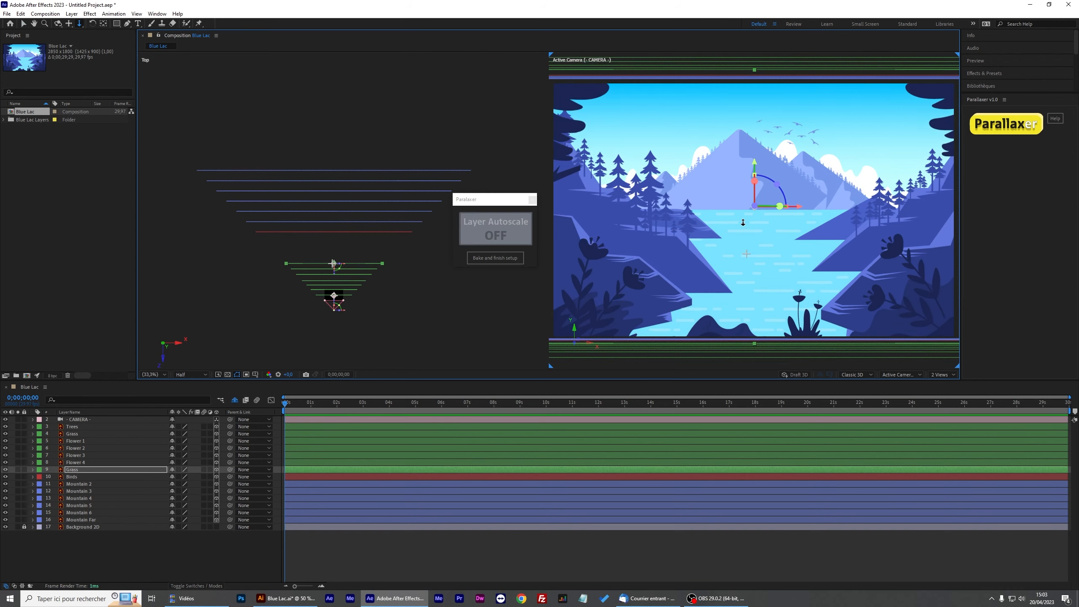
Dolly and pan the camera in the lake scene to check the new layer spacing, and undo the camera moves.
{"action": "key", "text": "c"}
{"action": "left_click_drag", "start_coordinate": [746, 254], "coordinate": [739, 220]}
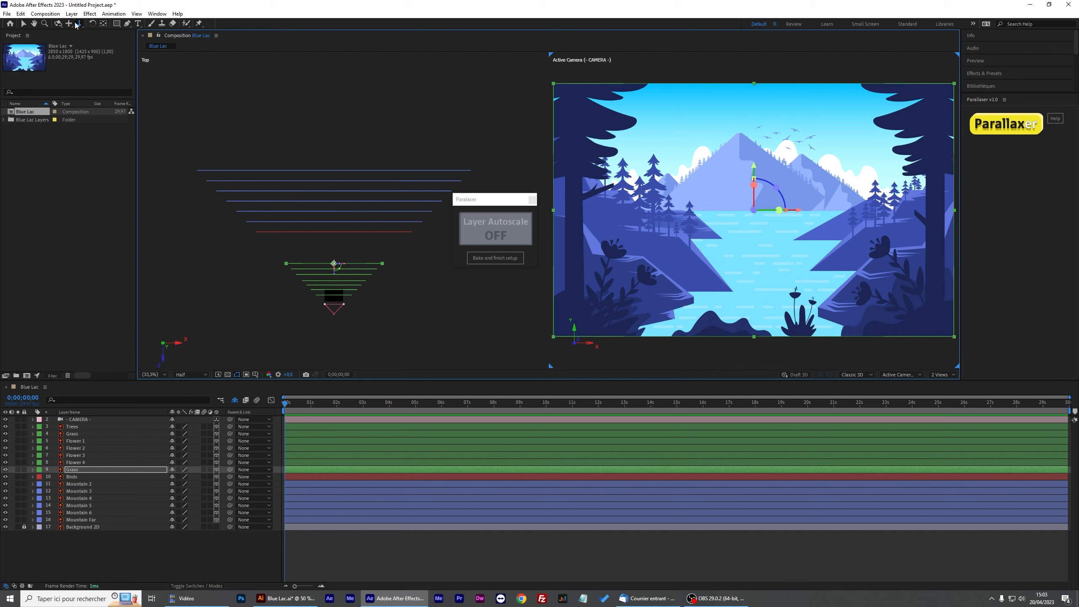
{"action": "key", "text": "c"}
{"action": "left_click_drag", "start_coordinate": [763, 254], "coordinate": [811, 246]}
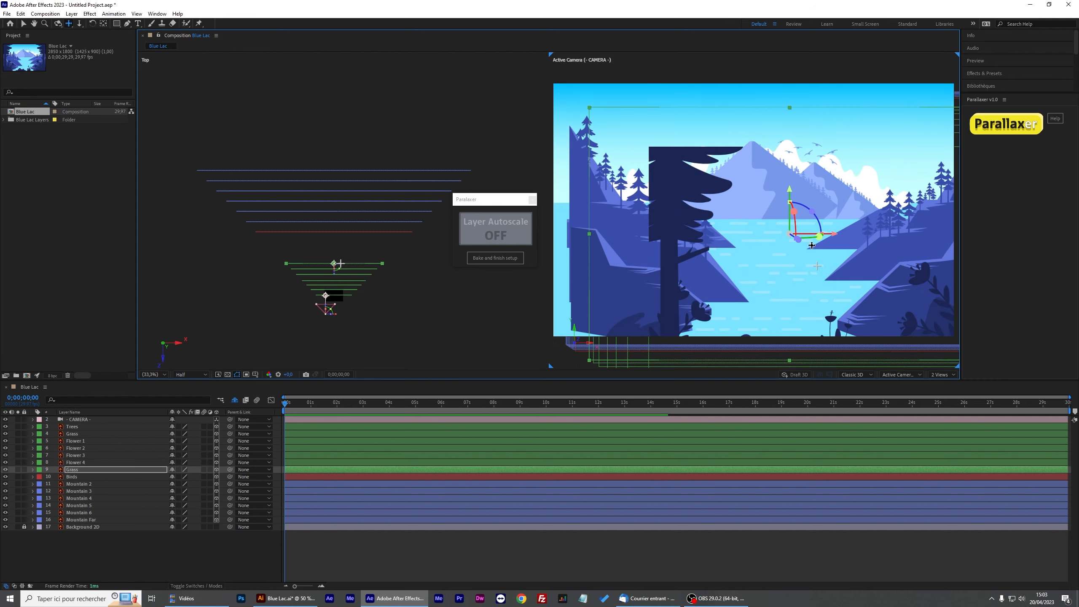
{"action": "key", "text": "ctrl+z"}
{"action": "key", "text": "ctrl+z"}
{"action": "key", "text": "ctrl+z"}
{"action": "key", "text": "ctrl+z"}
{"action": "key", "text": "ctrl+z"}
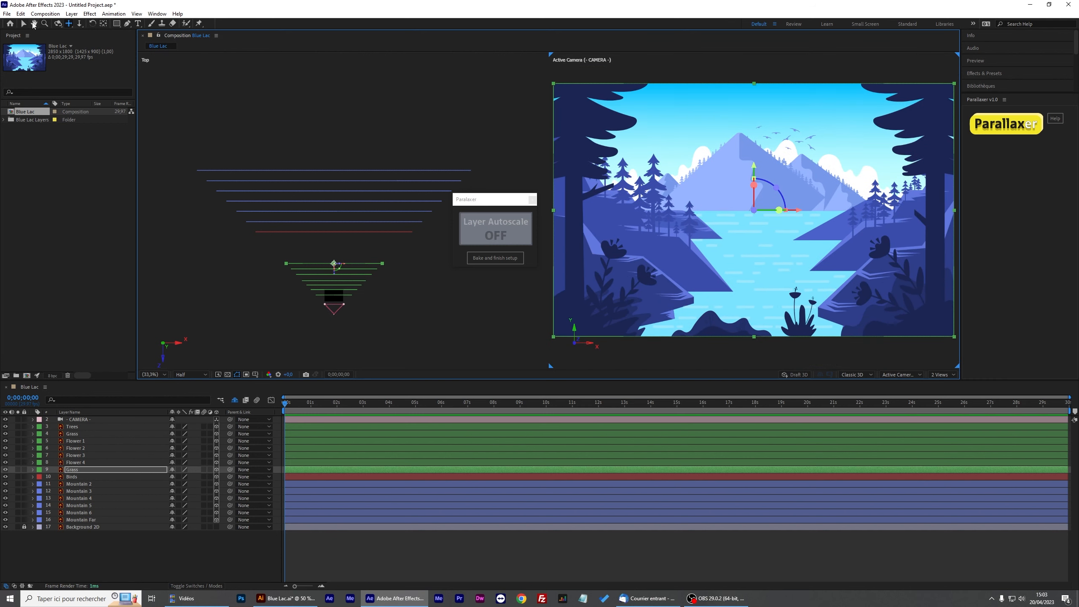
{"action": "key", "text": "v"}
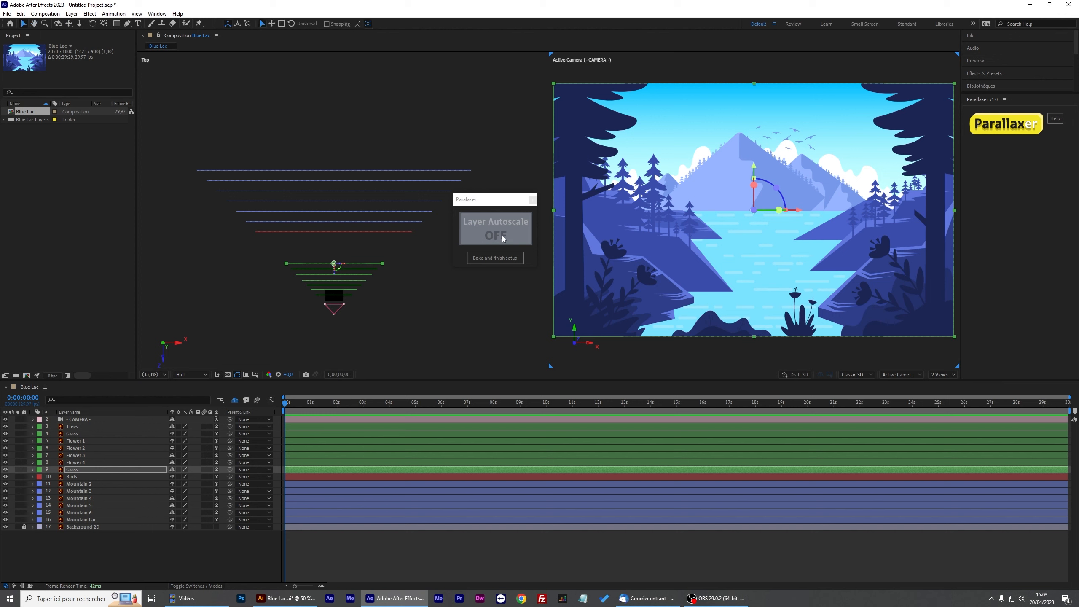
With Layer Autoscale on, push the Mountain Far layer much farther from the camera in the Top view, and switch Autoscale off.
{"action": "left_click", "coordinate": [494, 227]}
{"action": "left_click_drag", "start_coordinate": [399, 134], "coordinate": [364, 186]}
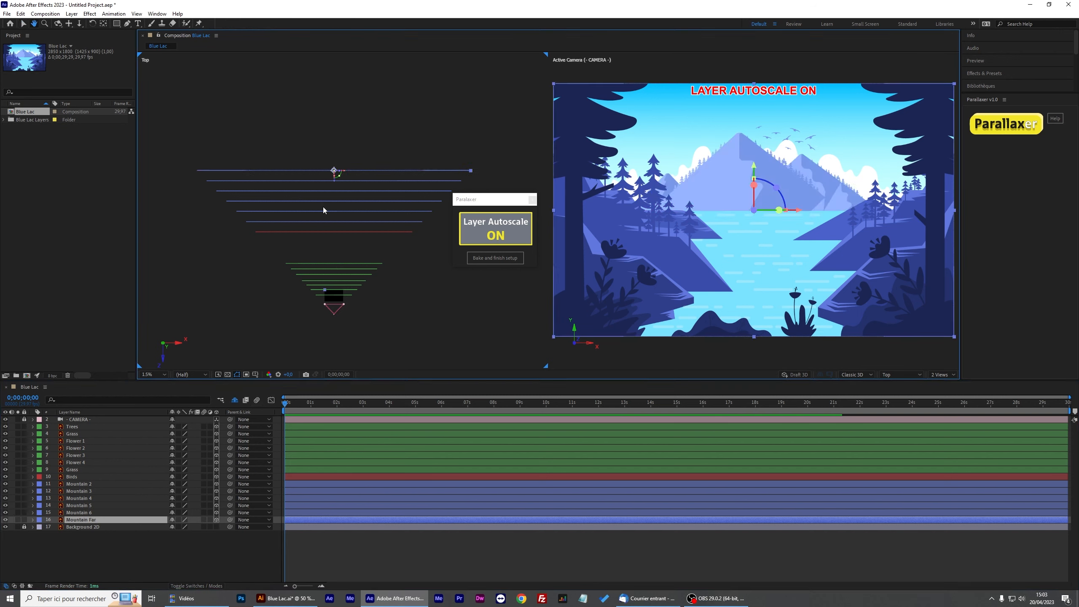
{"action": "left_click_drag", "start_coordinate": [338, 183], "coordinate": [356, 85]}
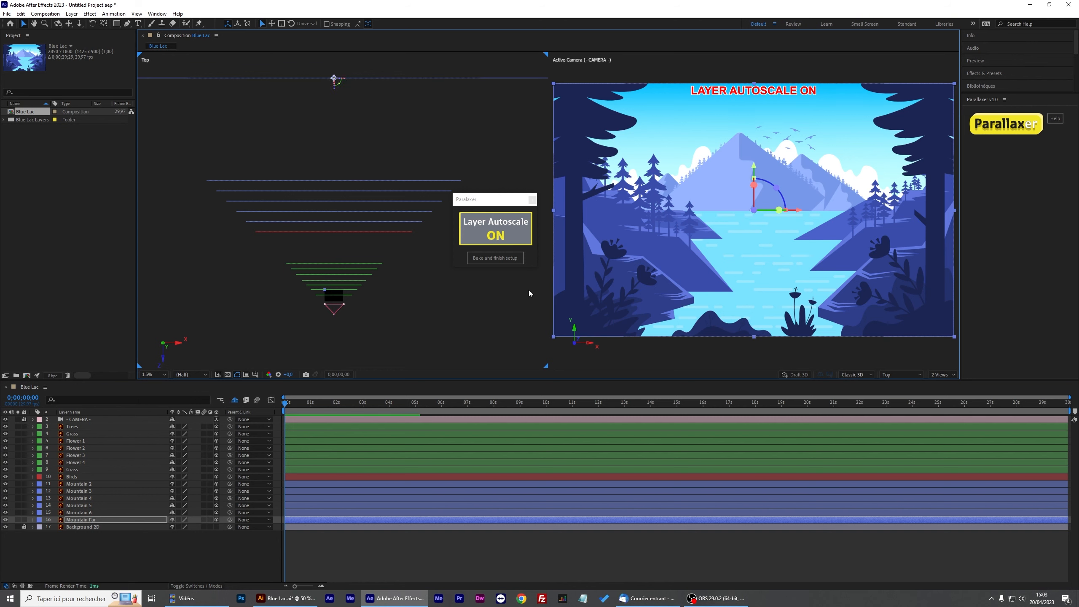
{"action": "left_click", "coordinate": [507, 232]}
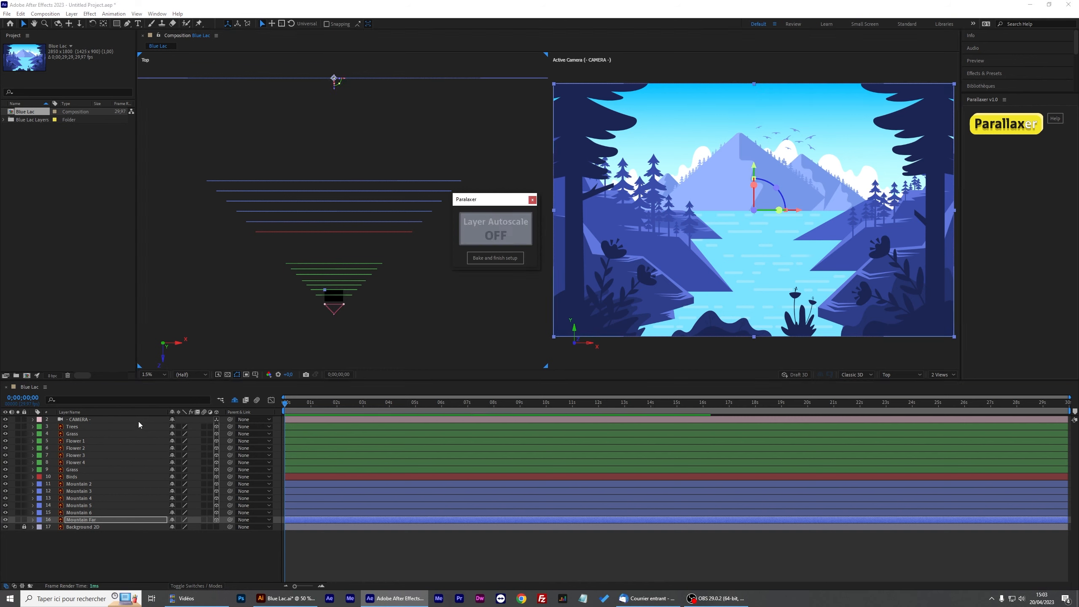
{"action": "left_click_drag", "start_coordinate": [507, 200], "coordinate": [487, 213]}
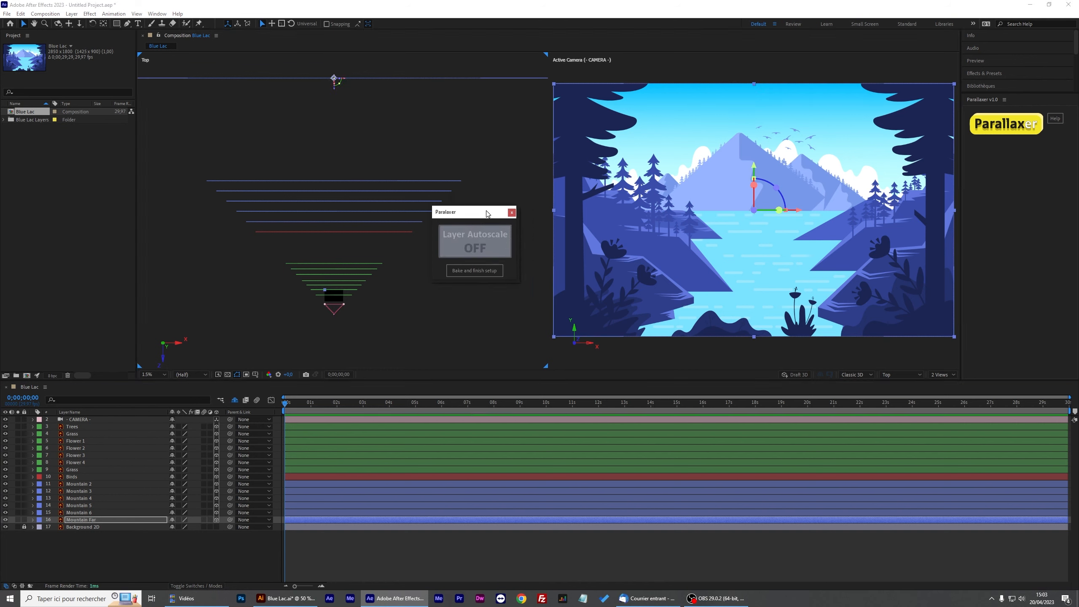
Dolly the camera forward and back through the lake scene to check the parallax of the distant mountain.
{"action": "left_click", "coordinate": [80, 23]}
{"action": "left_click_drag", "start_coordinate": [763, 224], "coordinate": [762, 238]}
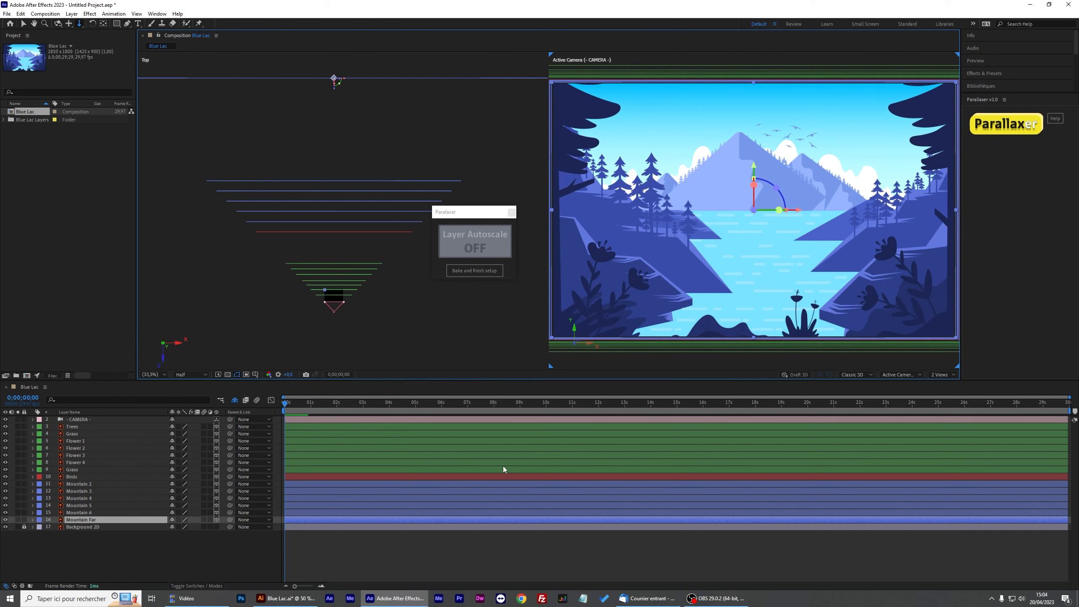
{"action": "left_click", "coordinate": [385, 559]}
{"action": "left_click", "coordinate": [332, 296]}
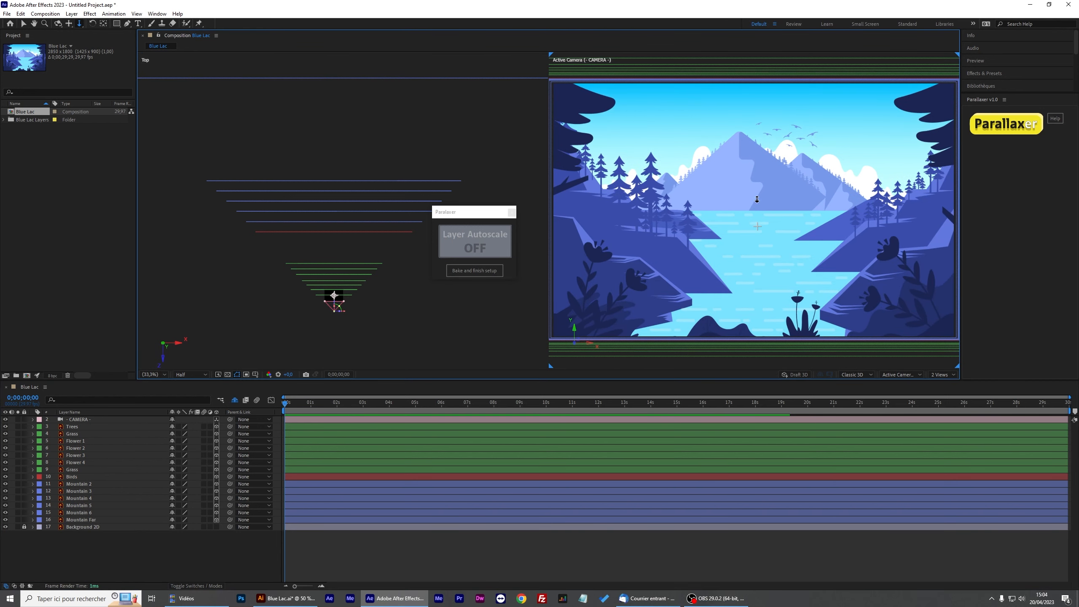
{"action": "left_click_drag", "start_coordinate": [757, 199], "coordinate": [755, 124]}
{"action": "left_click_drag", "start_coordinate": [464, 213], "coordinate": [473, 226]}
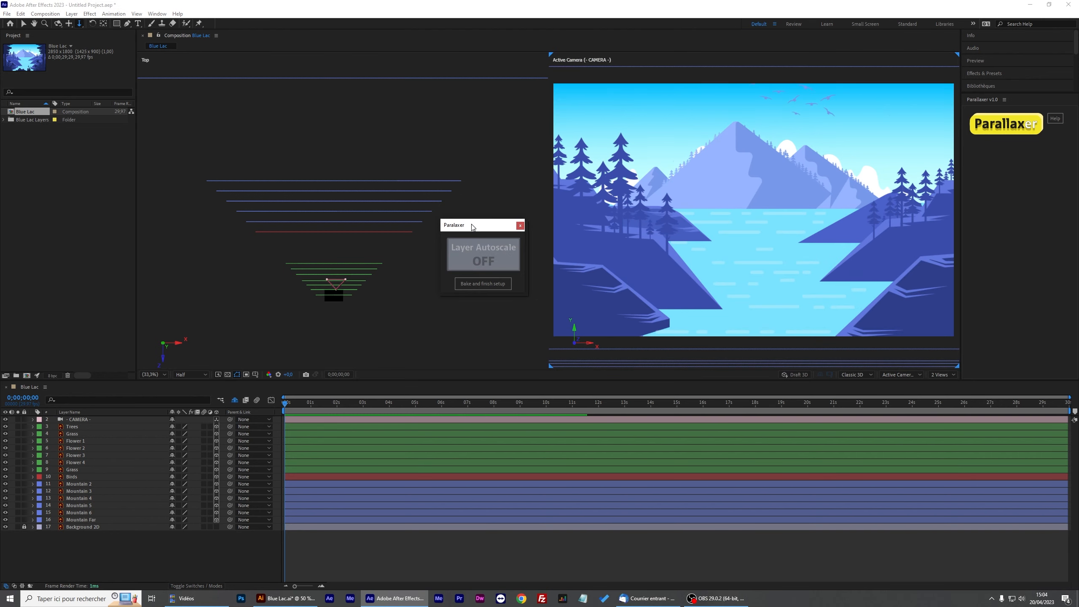
Turn Layer Autoscale back on, and bake and finish the Parallaxer setup of the lake scene.
{"action": "left_click", "coordinate": [480, 250]}
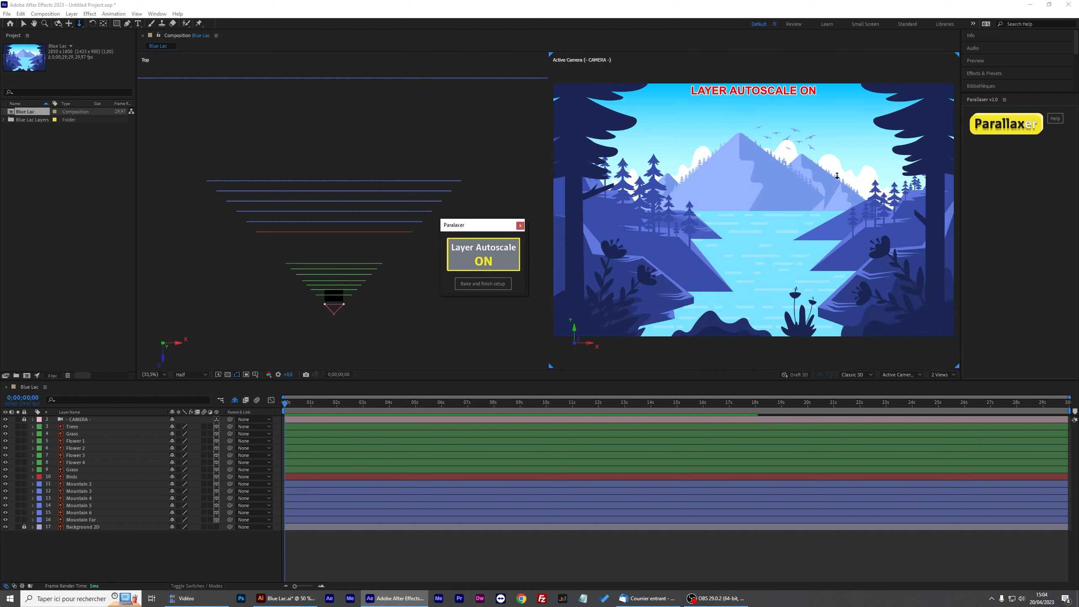
{"action": "left_click_drag", "start_coordinate": [502, 233], "coordinate": [499, 243]}
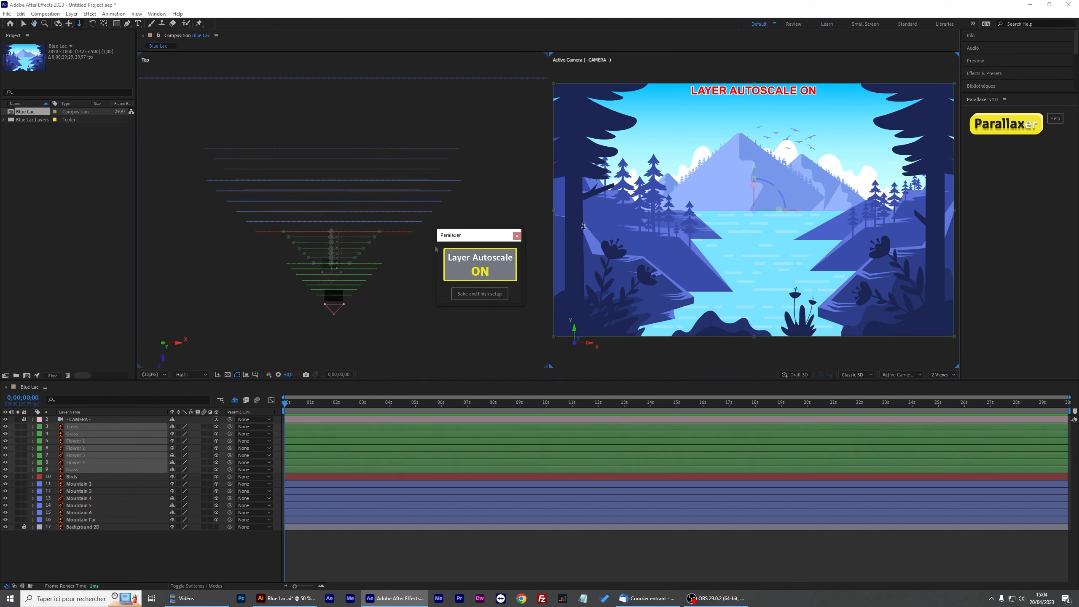
{"action": "left_click", "coordinate": [479, 293]}
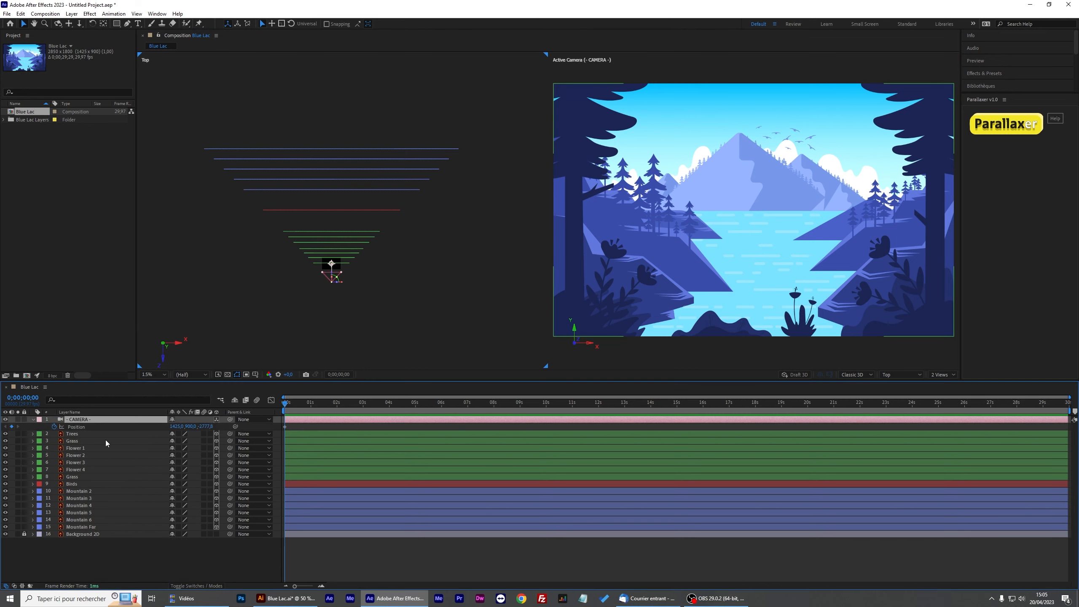
Animate the camera's Position with a forward dolly from 0 to 3 seconds, limit the work area to it, and play the preview.
{"action": "left_click_drag", "start_coordinate": [289, 402], "coordinate": [366, 404]}
{"action": "scroll", "coordinate": [352, 454], "scroll_direction": "up", "scroll_amount": 3}
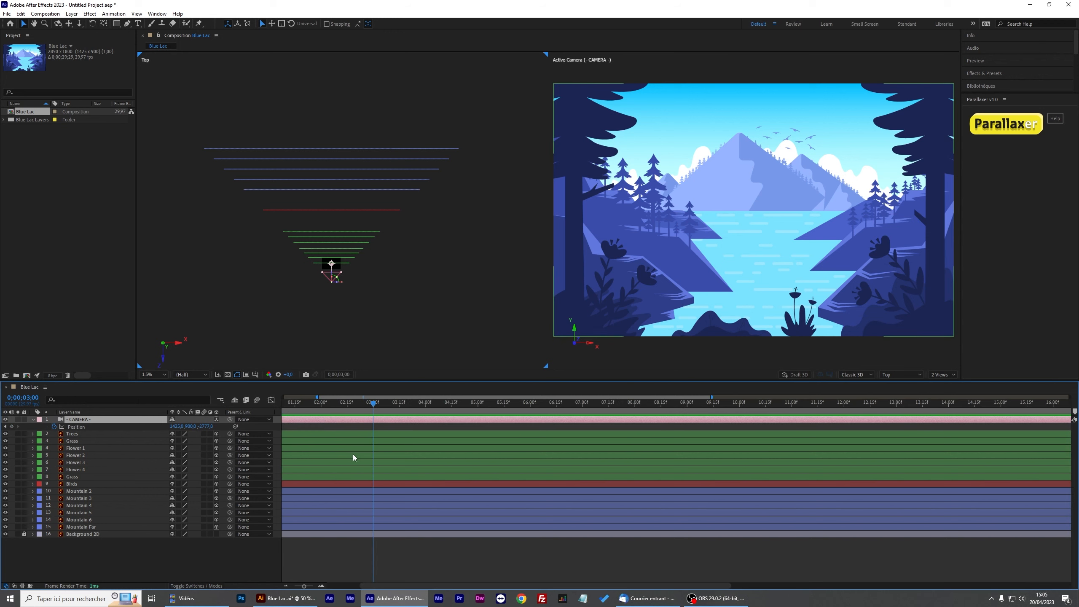
{"action": "left_click_drag", "start_coordinate": [352, 454], "coordinate": [505, 465]}
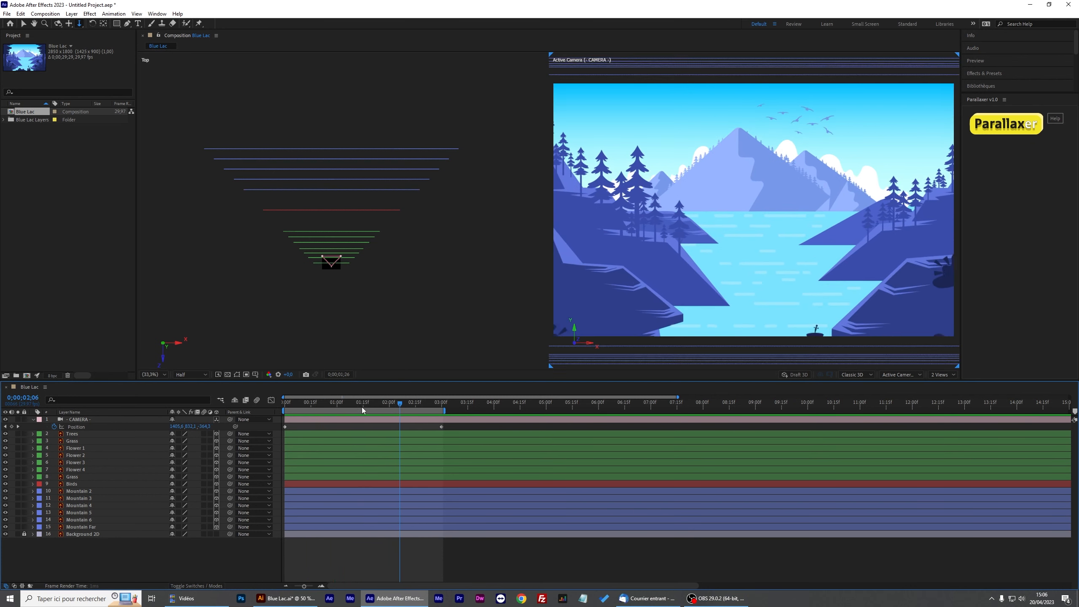
{"action": "key", "text": "space"}
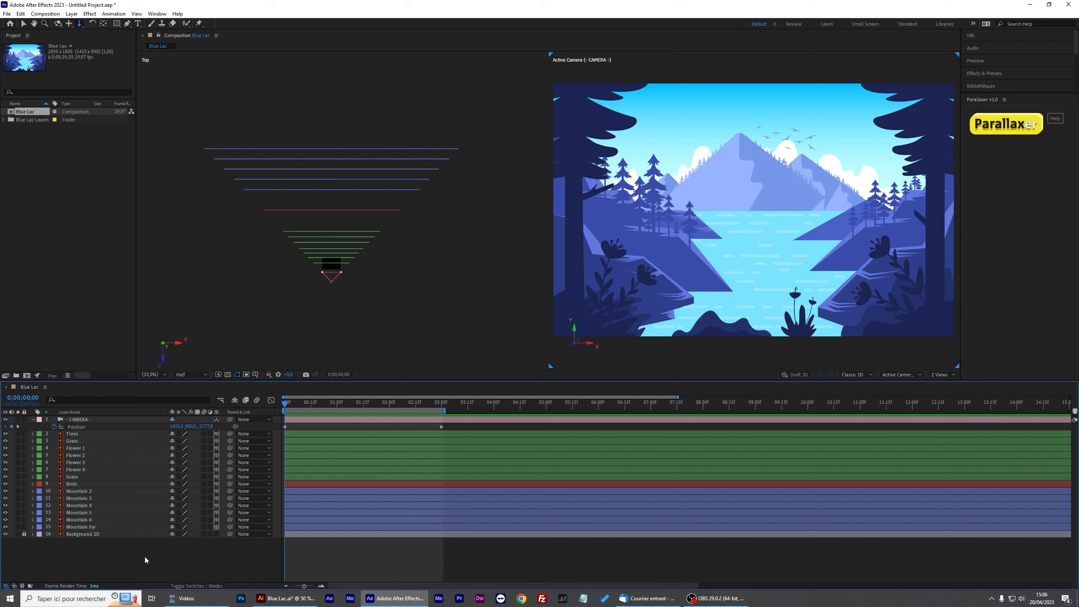
Pre-compose the Birds layer, leaving all attributes in Blue Lac.
{"action": "left_click", "coordinate": [72, 485]}
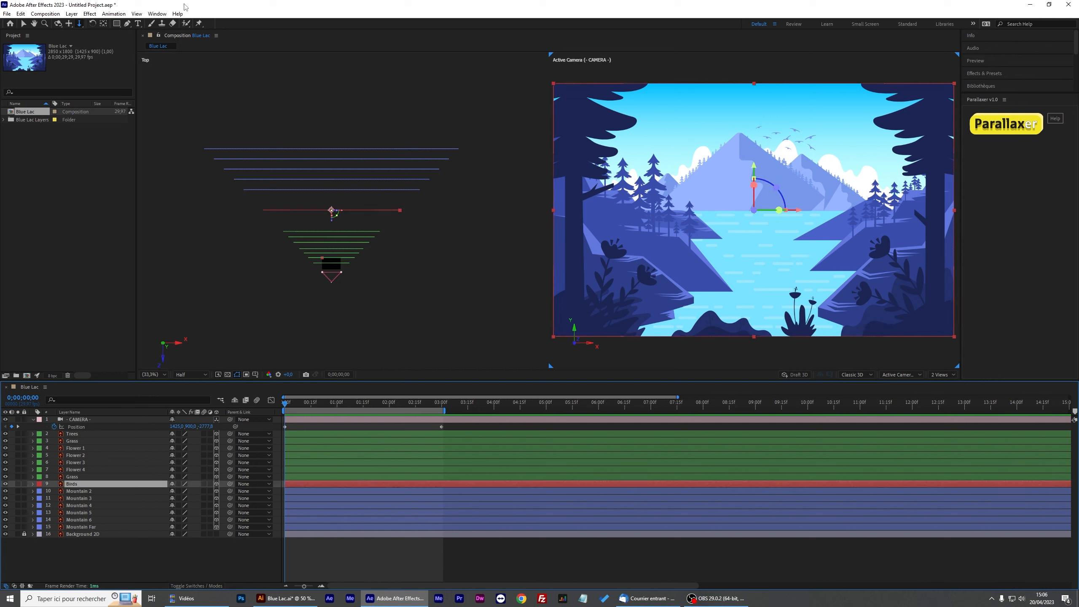
{"action": "left_click", "coordinate": [24, 24]}
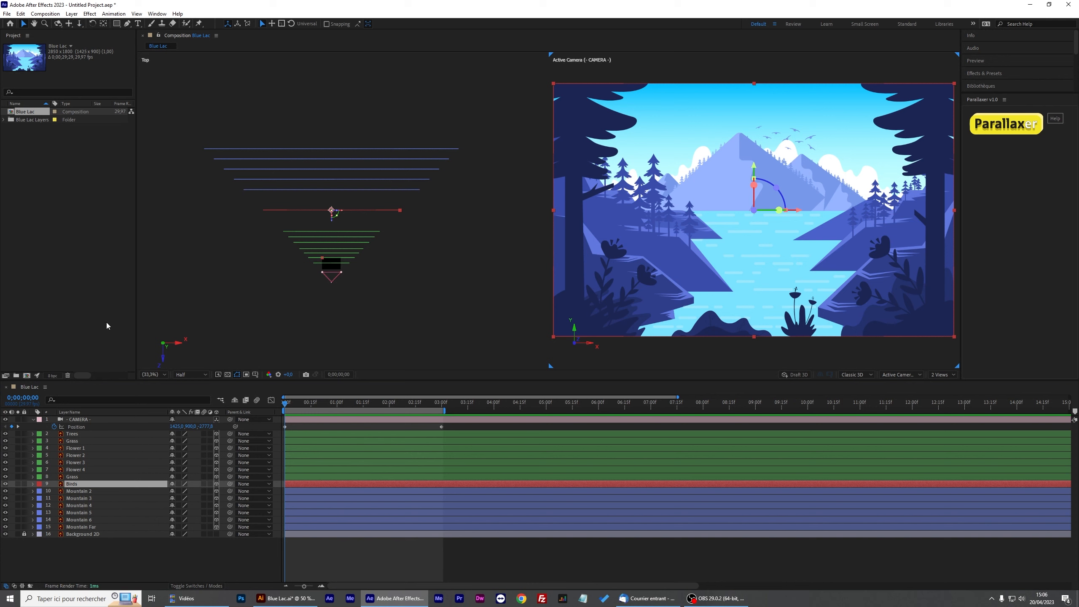
{"action": "right_click", "coordinate": [74, 486]}
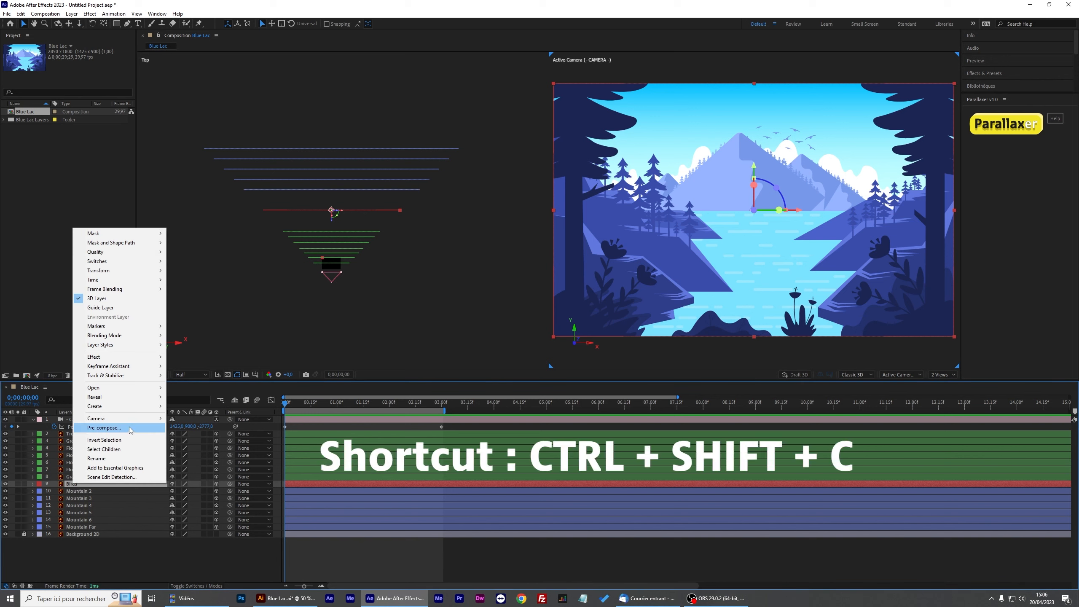
{"action": "left_click", "coordinate": [104, 428]}
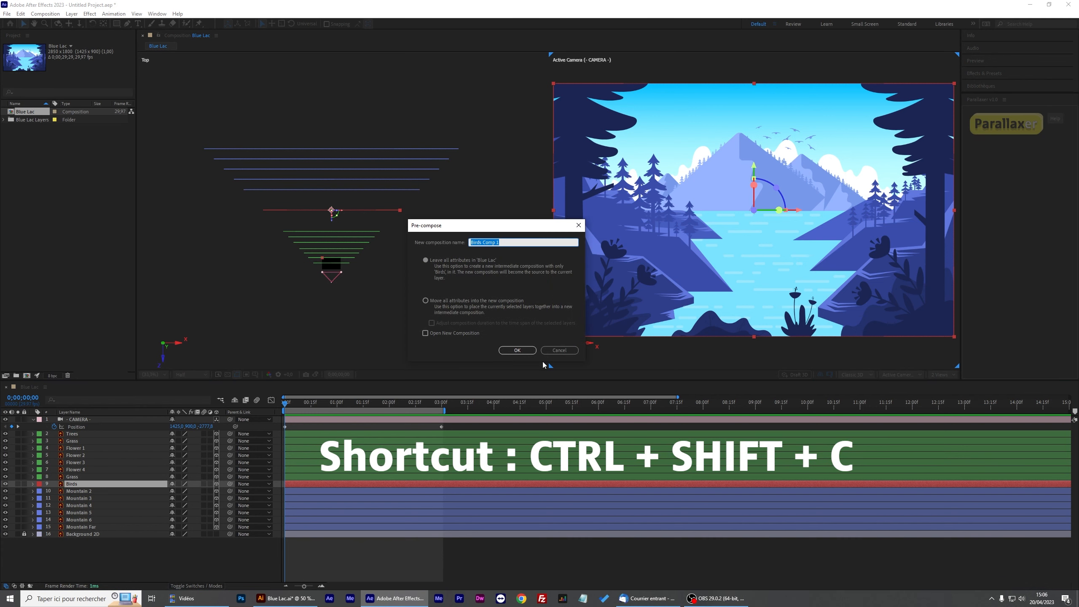
{"action": "left_click", "coordinate": [525, 349]}
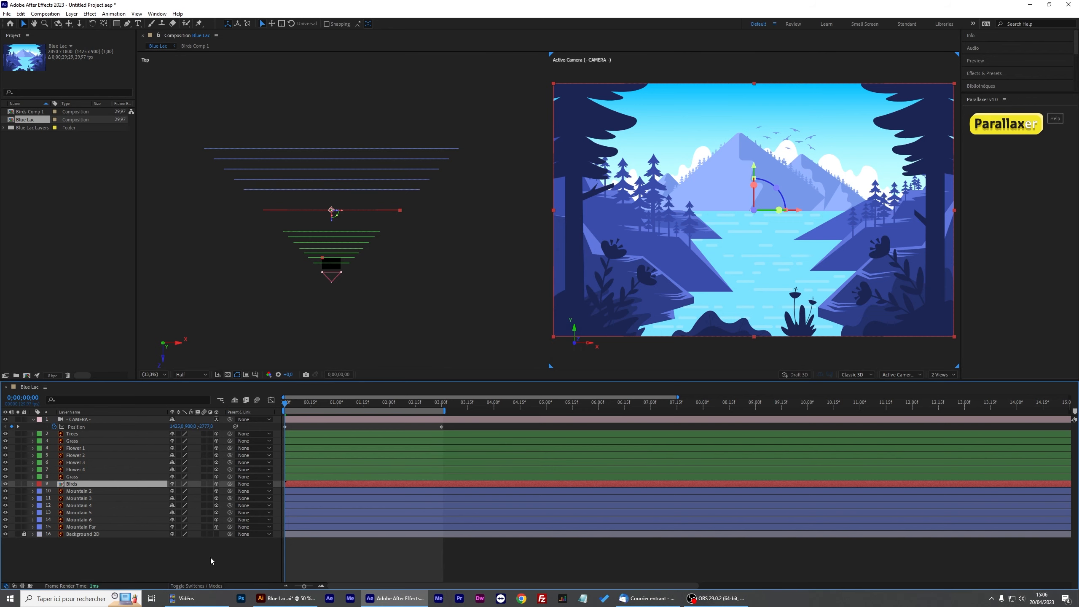
Open the Birds pre-composition and use Explode Shape Layers to convert the Birds artwork into one shape layer per bird.
{"action": "double_click", "coordinate": [69, 484]}
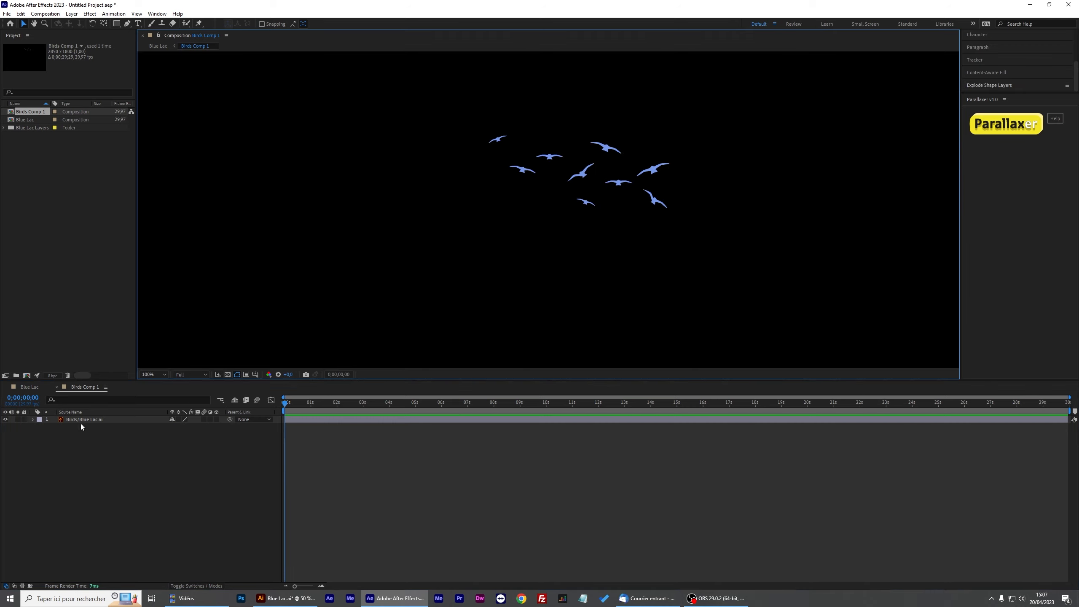
{"action": "left_click", "coordinate": [82, 421]}
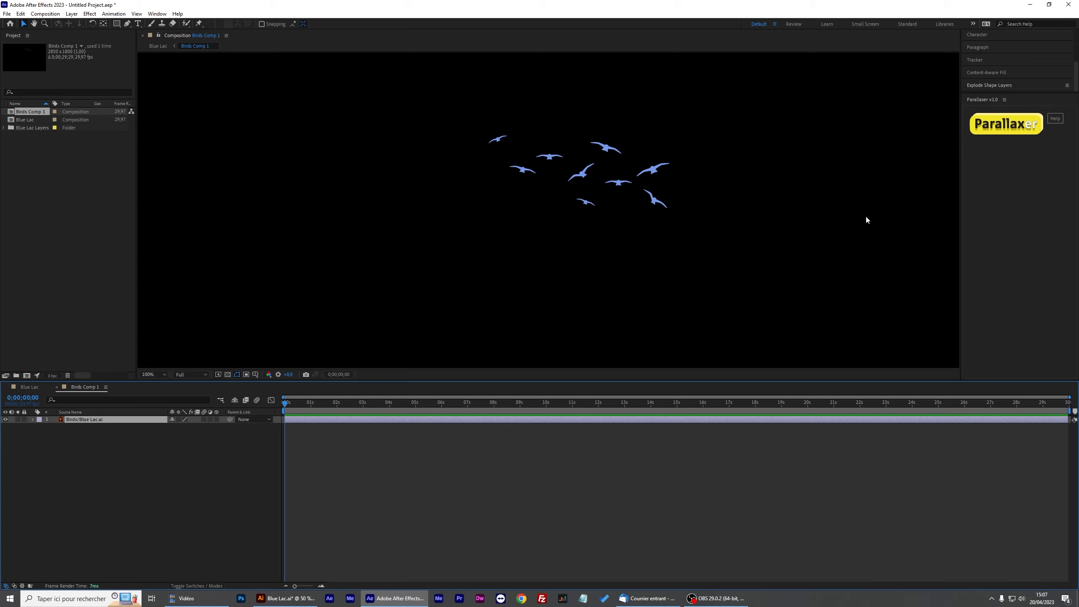
{"action": "left_click", "coordinate": [329, 337]}
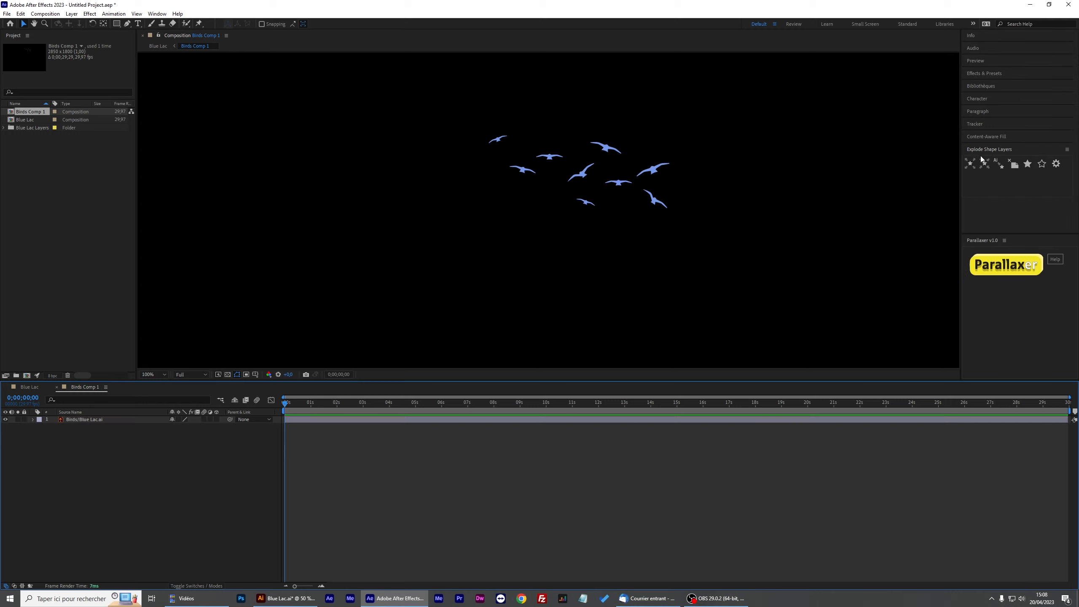
{"action": "left_click", "coordinate": [987, 173]}
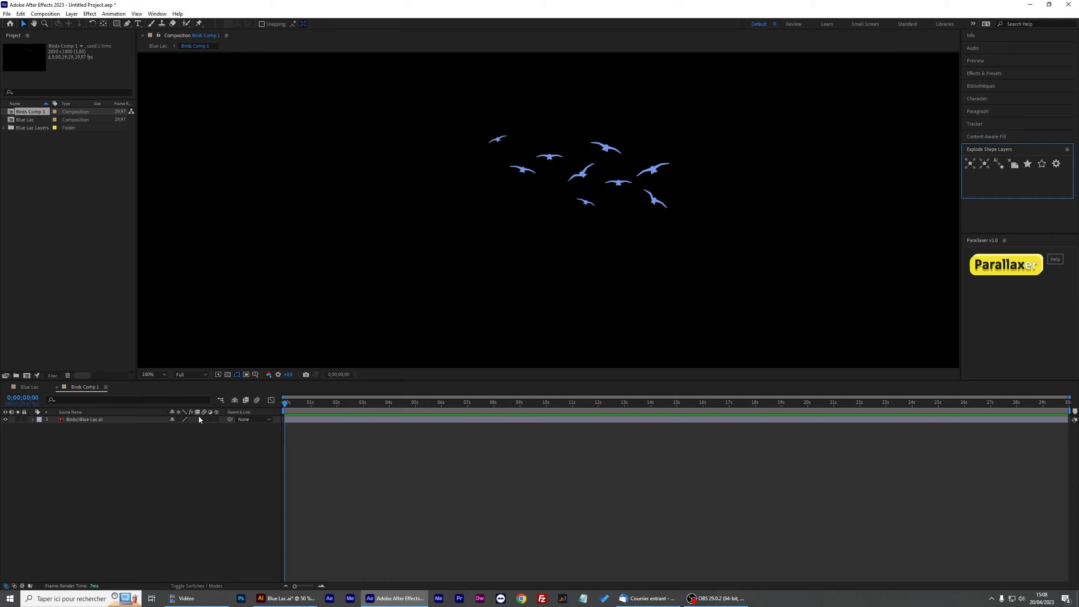
{"action": "left_click", "coordinate": [68, 422]}
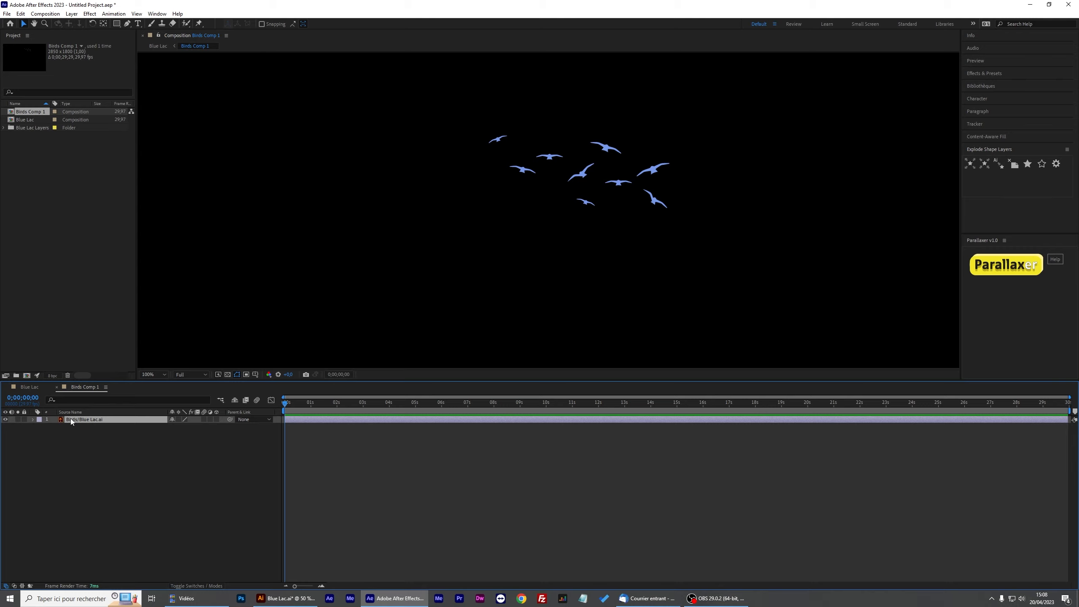
{"action": "left_click", "coordinate": [1001, 166]}
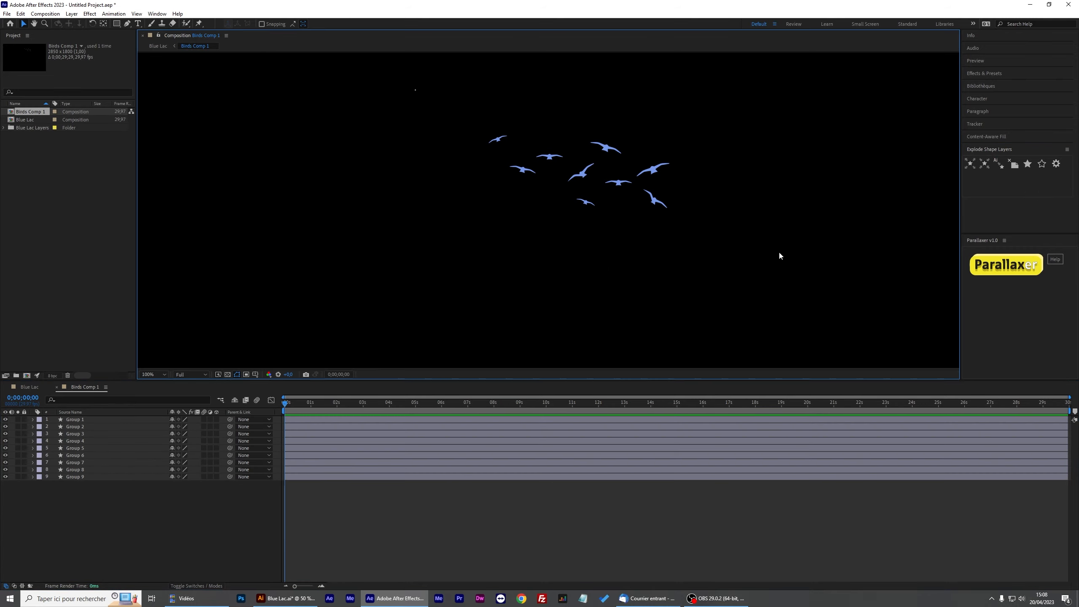
Keyframe the Position of all bird layers at 0 and 3 seconds, moving each bird upward in a slightly different direction, and preview the flight.
{"action": "key", "text": "ctrl+a"}
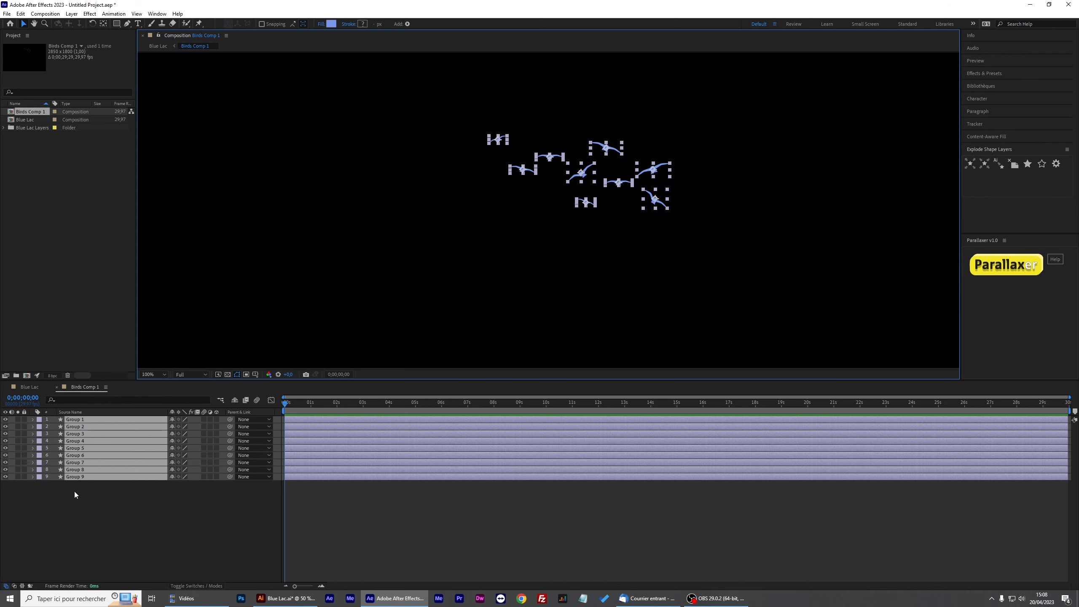
{"action": "left_click_drag", "start_coordinate": [287, 405], "coordinate": [364, 413]}
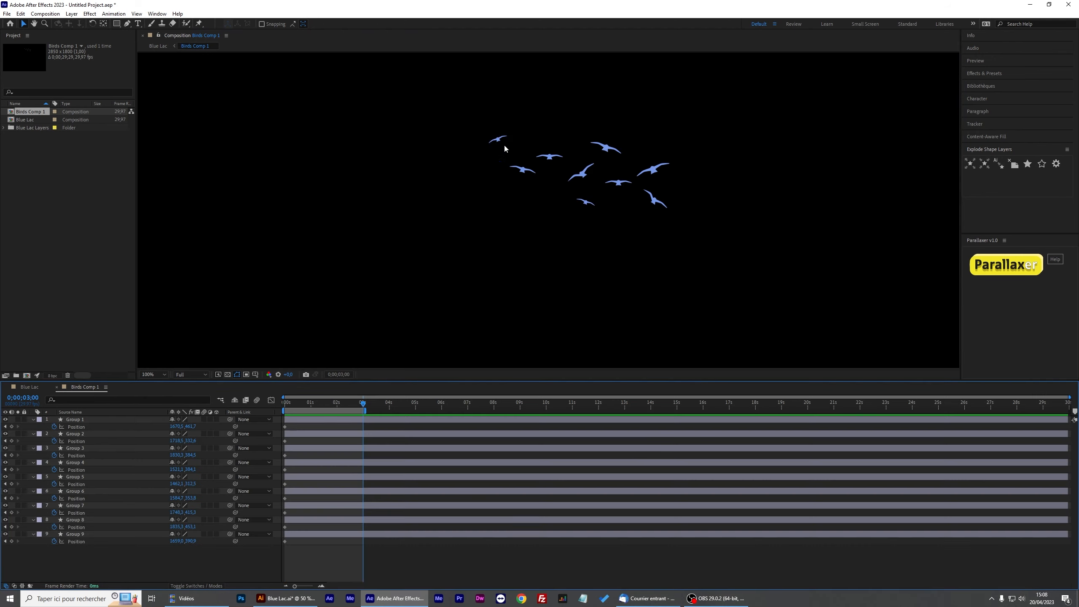
{"action": "left_click_drag", "start_coordinate": [498, 139], "coordinate": [475, 102]}
{"action": "left_click_drag", "start_coordinate": [523, 170], "coordinate": [544, 135]}
{"action": "left_click_drag", "start_coordinate": [582, 173], "coordinate": [630, 96]}
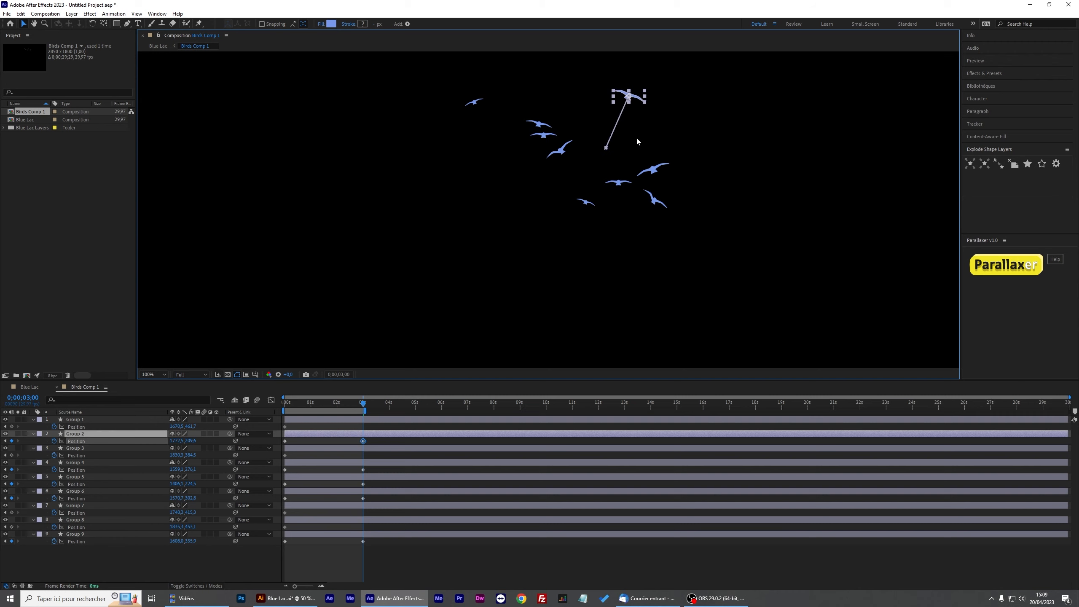
{"action": "left_click_drag", "start_coordinate": [655, 170], "coordinate": [638, 128]}
{"action": "left_click_drag", "start_coordinate": [619, 183], "coordinate": [627, 149]}
{"action": "left_click_drag", "start_coordinate": [657, 199], "coordinate": [697, 174]}
{"action": "left_click_drag", "start_coordinate": [585, 202], "coordinate": [591, 190]}
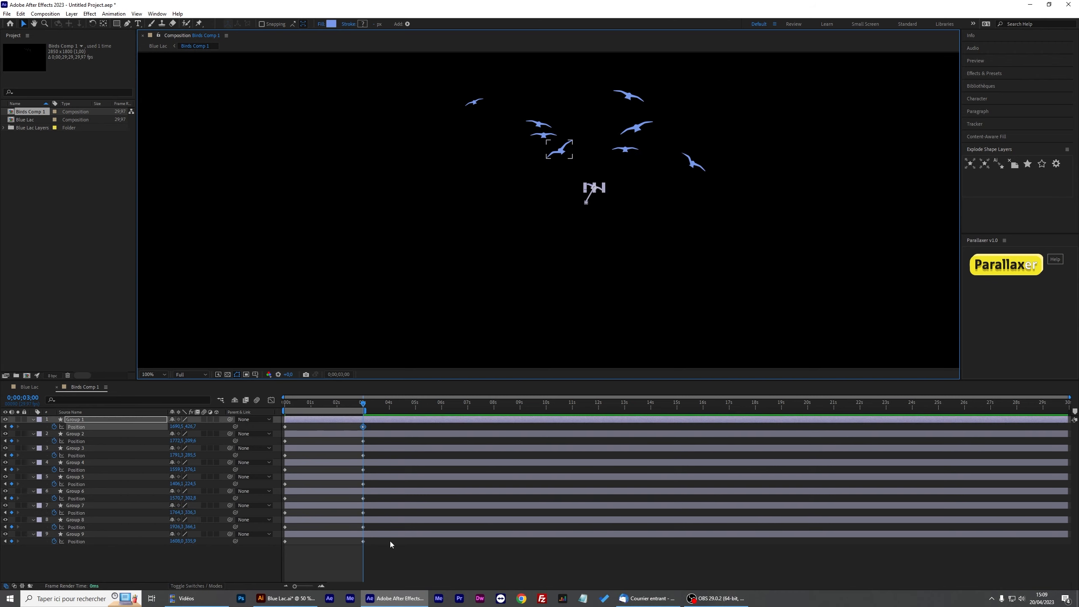
{"action": "key", "text": "space"}
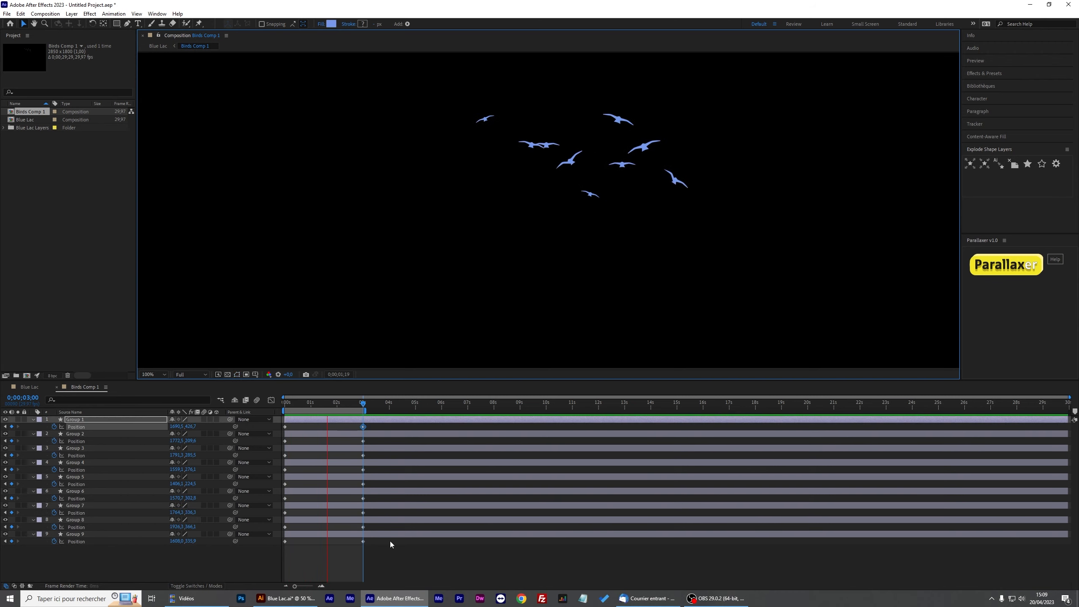
Show the Blue Lac composition in a single Active Camera view and play the finished animation with the flying birds.
{"action": "left_click", "coordinate": [942, 374]}
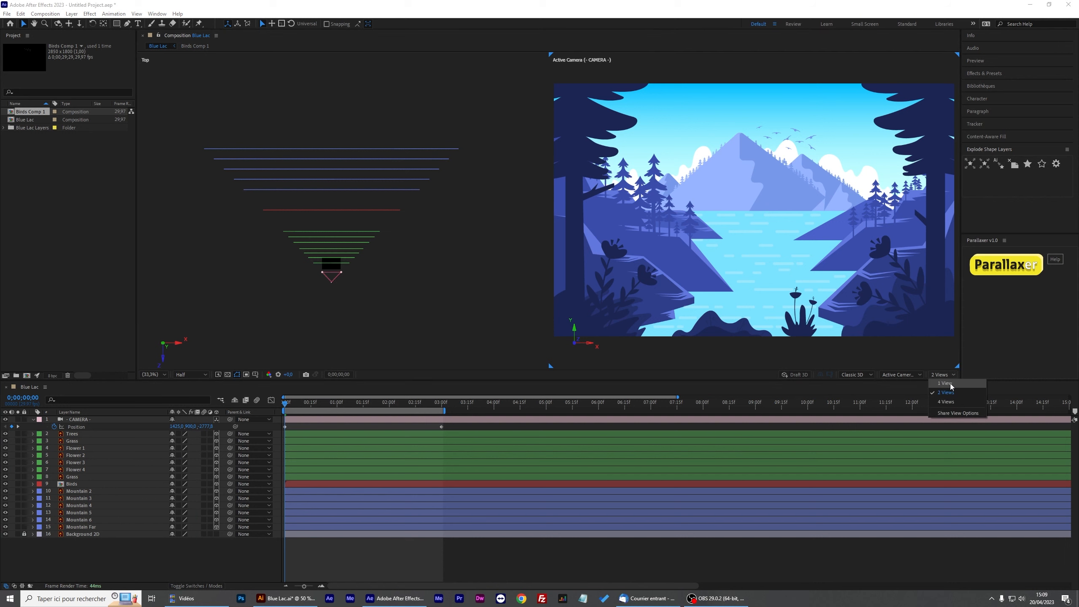
{"action": "left_click", "coordinate": [947, 384]}
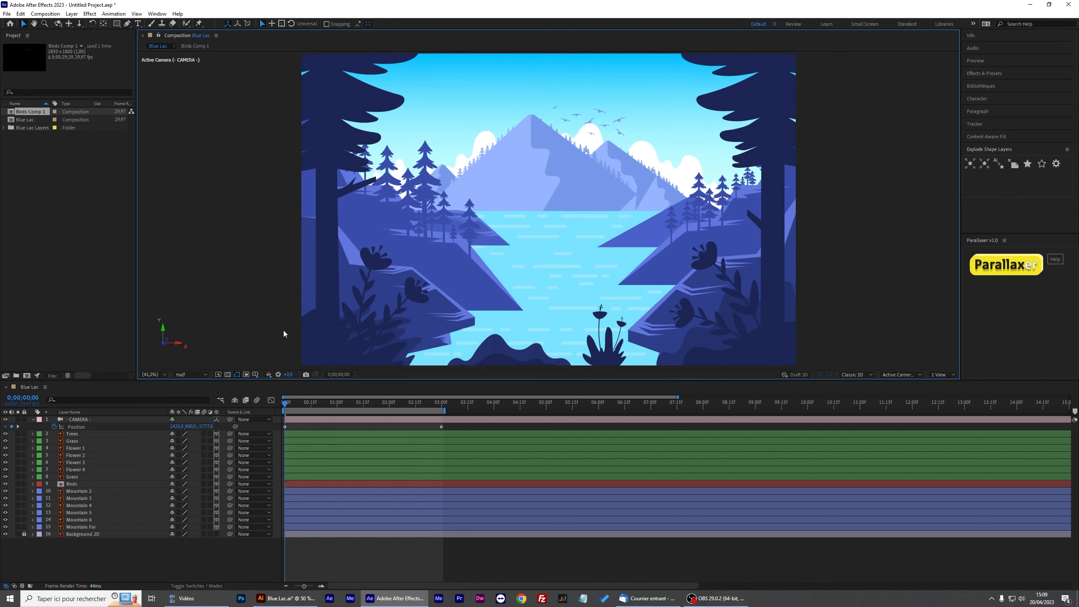
{"action": "left_click", "coordinate": [506, 564]}
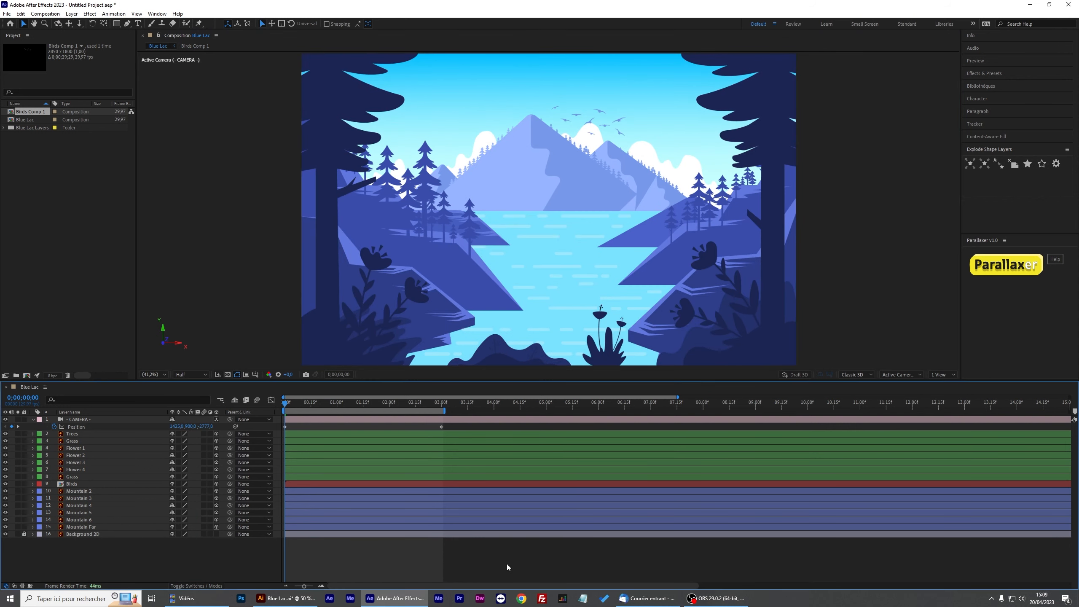
{"action": "key", "text": "space"}
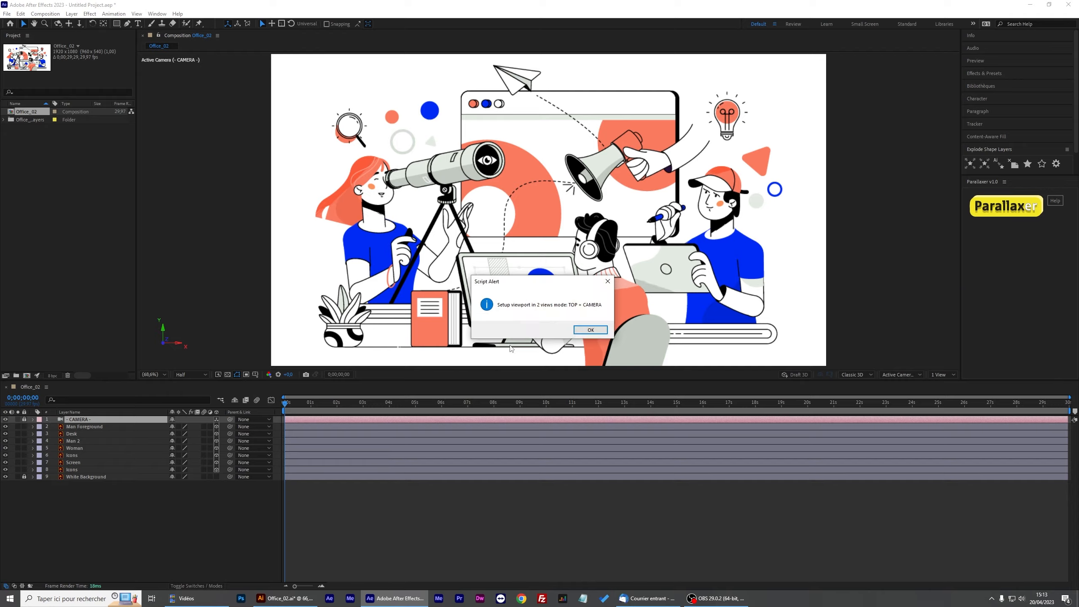
In the Top and Camera two-view setup, turn on Layer Autoscale and move the Screen and rear Icons layers deeper into the scene.
{"action": "left_click", "coordinate": [591, 330]}
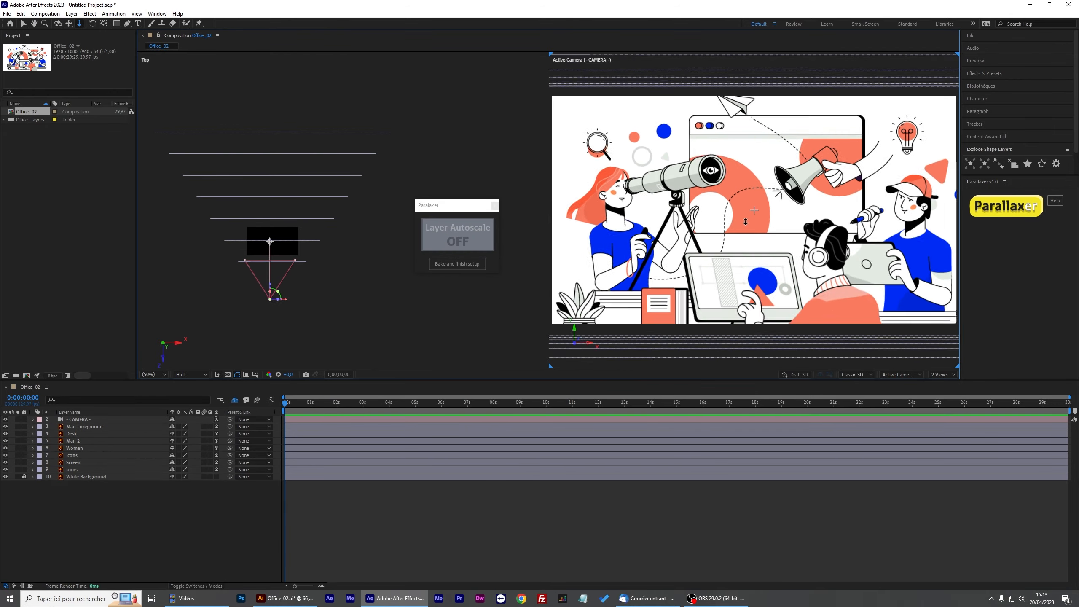
{"action": "left_click", "coordinate": [457, 235]}
{"action": "left_click", "coordinate": [73, 462]}
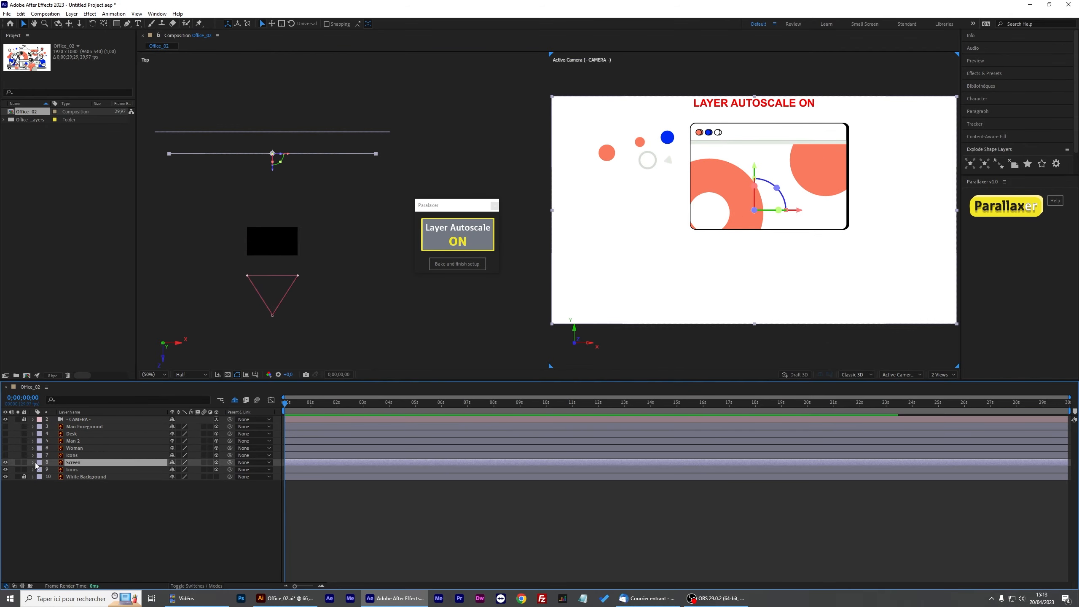
{"action": "left_click", "coordinate": [72, 469], "text": "shift"}
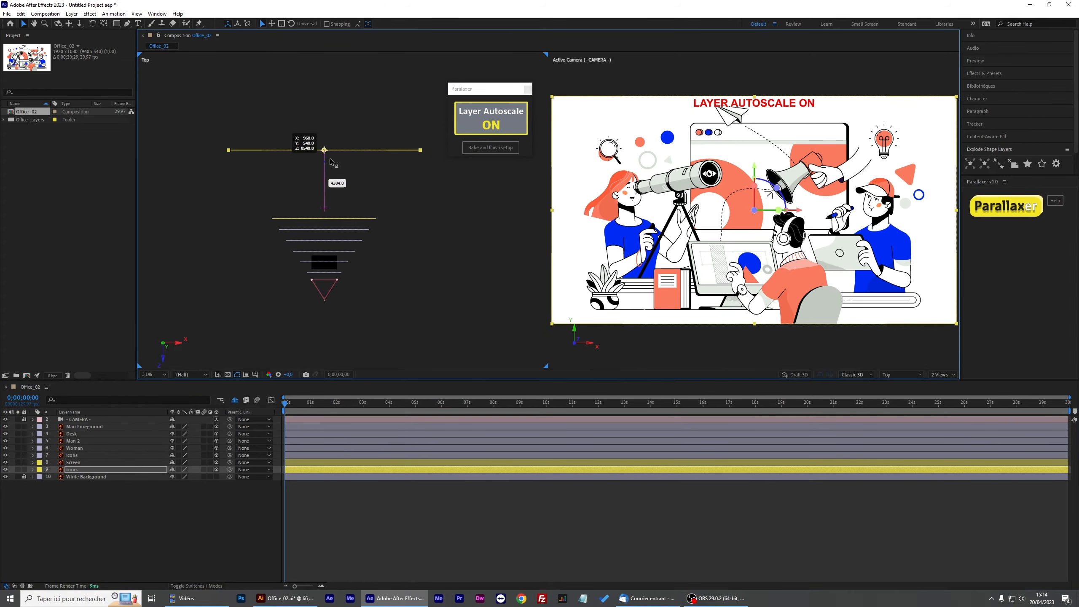
At the start of Office_02, pre-compose the Screen layer and enable Collapse Transformations on it.
{"action": "mouse_move", "coordinate": [285, 403]}
{"action": "left_mouse_down"}
{"action": "mouse_move", "coordinate": [363, 407]}
{"action": "mouse_move", "coordinate": [277, 409]}
{"action": "left_mouse_up"}
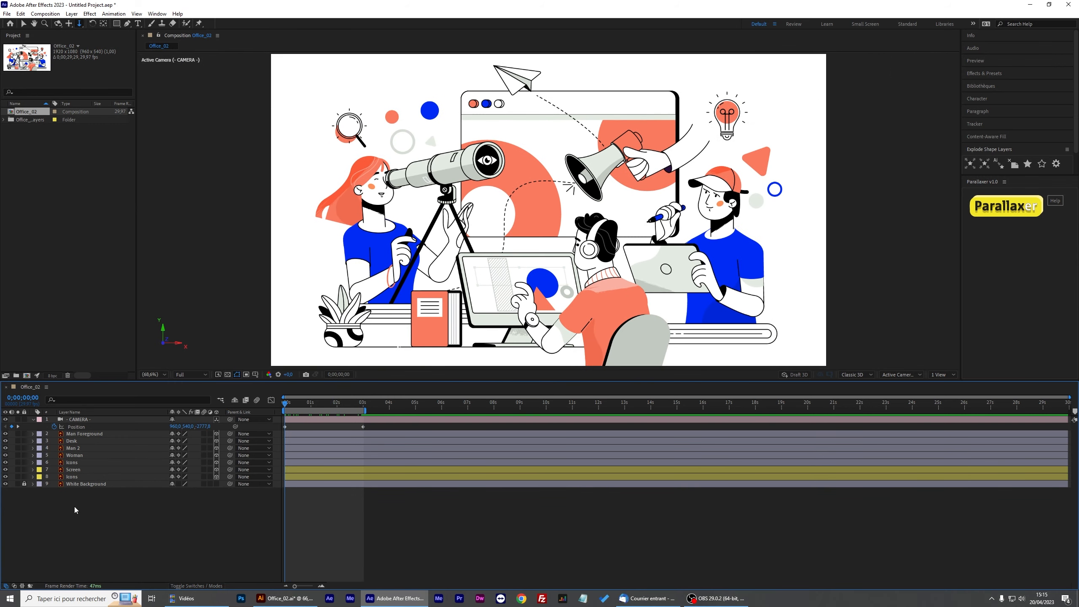
{"action": "left_click", "coordinate": [75, 470]}
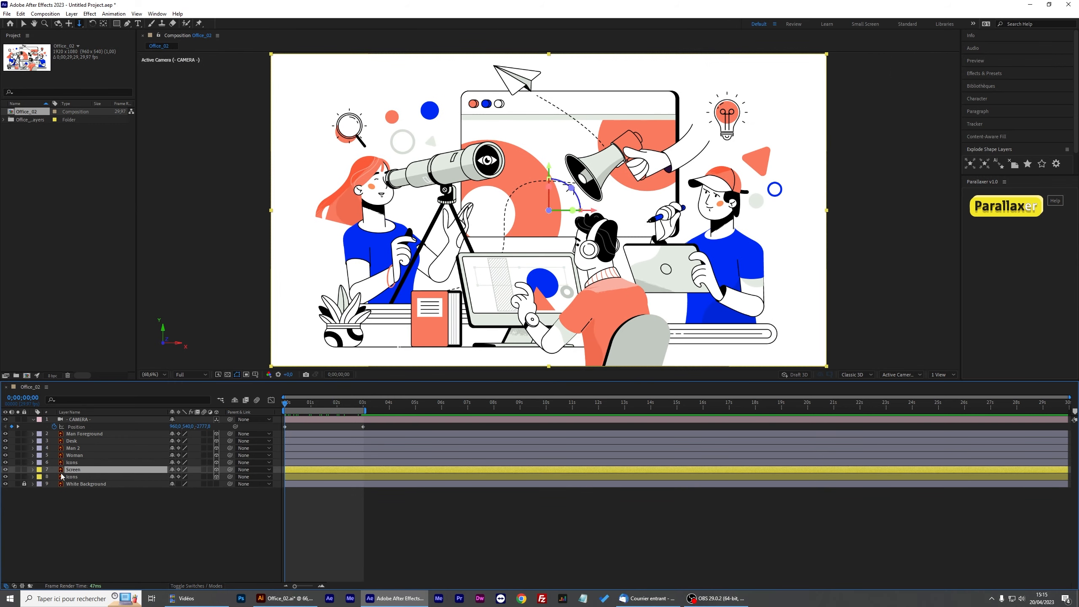
{"action": "right_click", "coordinate": [71, 469]}
{"action": "left_click", "coordinate": [123, 413]}
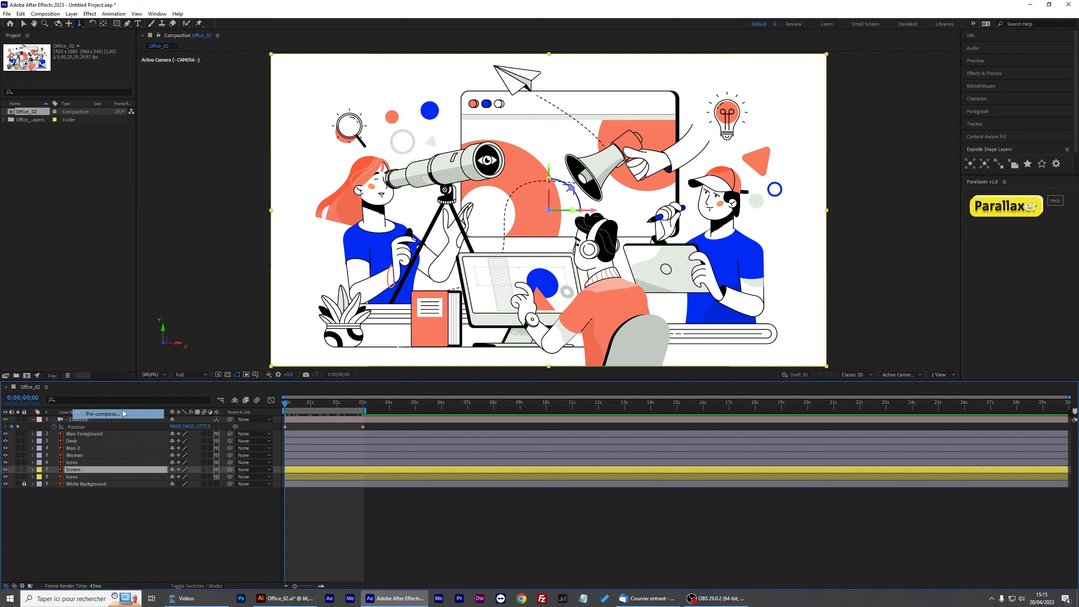
{"action": "left_click", "coordinate": [518, 350]}
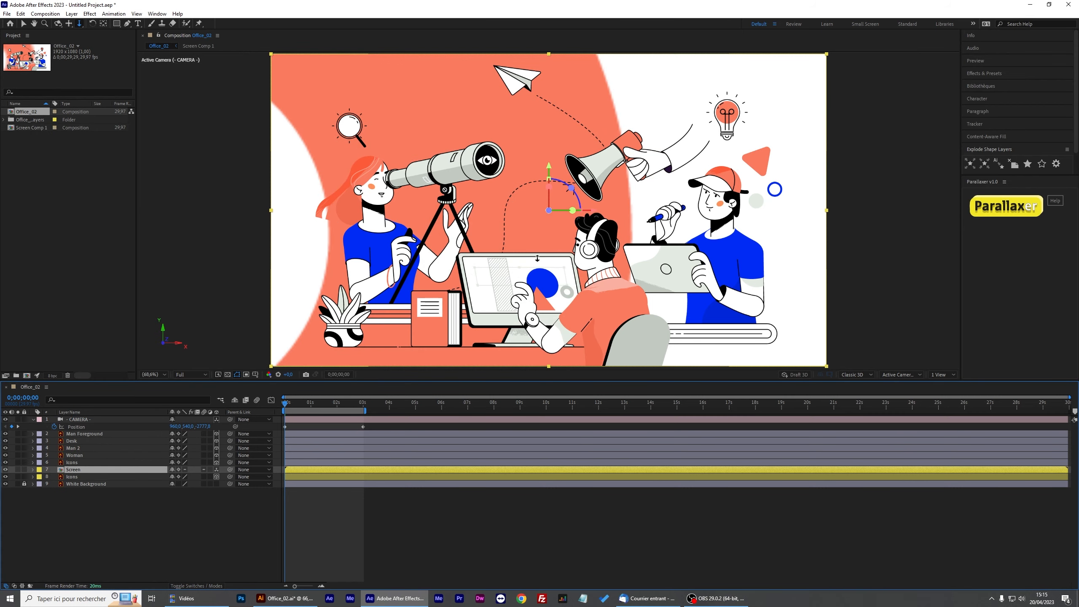
{"action": "key", "text": "comma"}
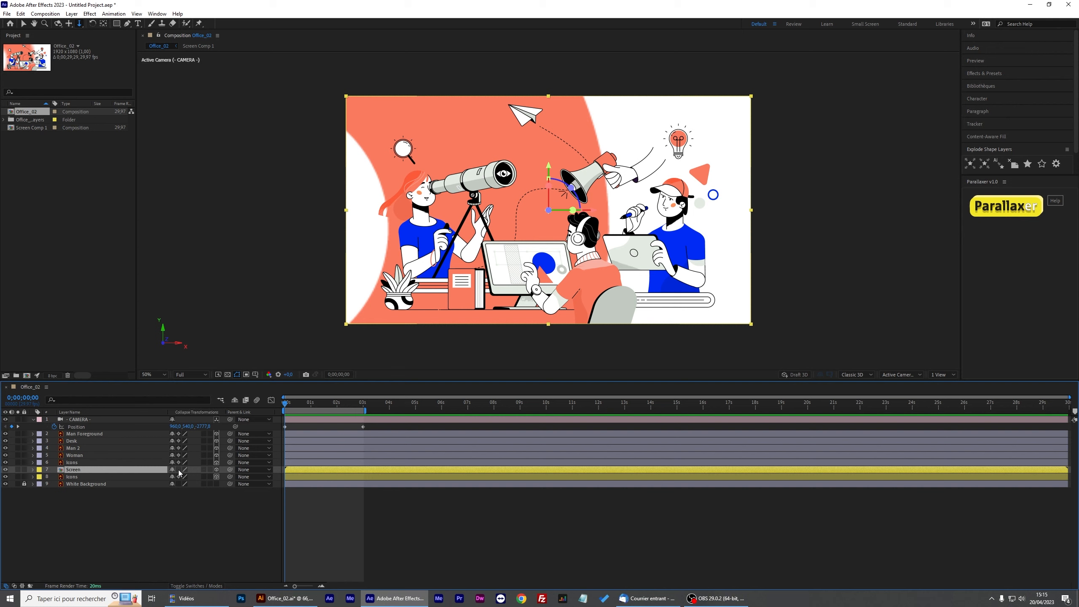
{"action": "left_click", "coordinate": [178, 470]}
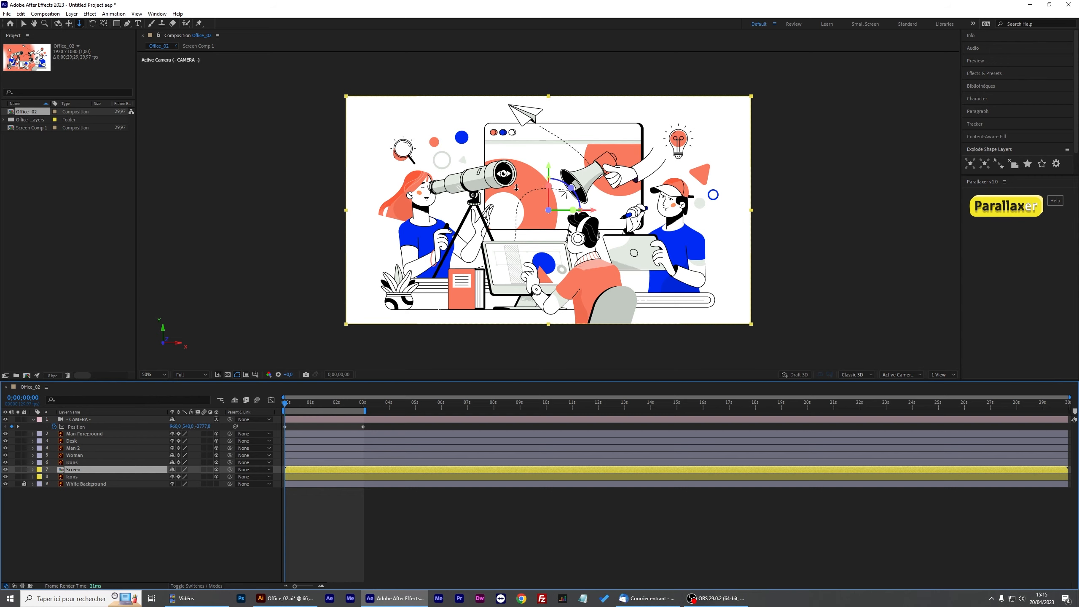
Open the Screen pre-composition and draw a blue-filled circle in the middle of the browser window artwork.
{"action": "double_click", "coordinate": [73, 471]}
{"action": "scroll", "coordinate": [547, 179], "scroll_direction": "up", "scroll_amount": 2}
{"action": "left_click_drag", "start_coordinate": [561, 144], "coordinate": [534, 211]}
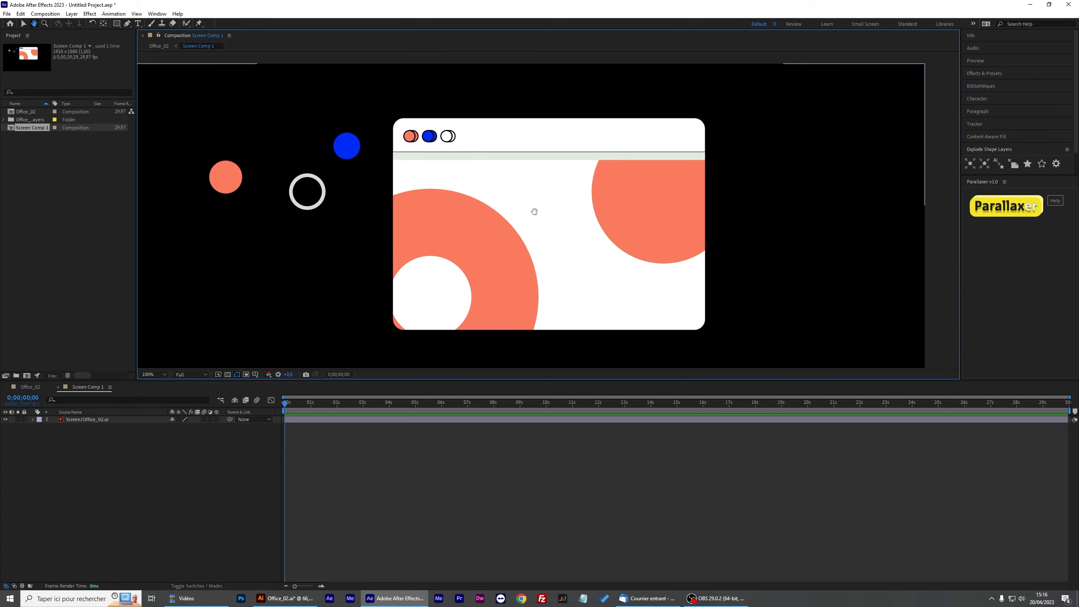
{"action": "key", "text": "v"}
{"action": "left_click_drag", "start_coordinate": [115, 23], "coordinate": [153, 43]}
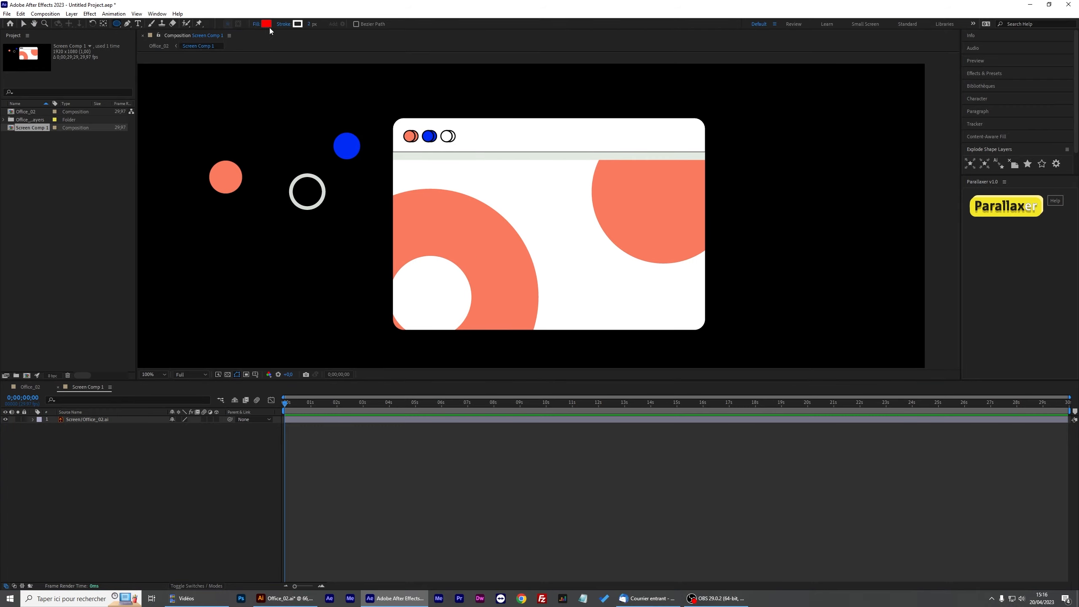
{"action": "left_click", "coordinate": [267, 23]}
{"action": "left_click", "coordinate": [320, 251]}
{"action": "left_click_drag", "start_coordinate": [503, 190], "coordinate": [600, 287]}
{"action": "key", "text": "v"}
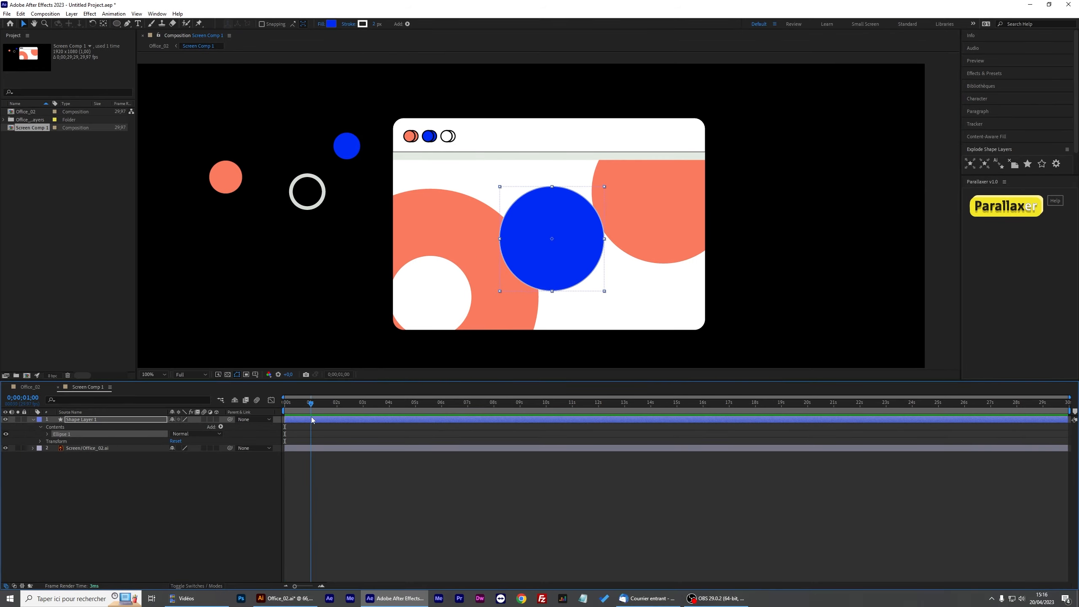
Keyframe the blue circle's Scale to grow from 25% at 0 seconds and return to 25% at 0;00;01;09, with Easy Ease.
{"action": "key", "text": "alt+shift+s"}
{"action": "key", "text": "="}
{"action": "left_click", "coordinate": [186, 427]}
{"action": "type", "text": "25"}
{"action": "key", "text": "Return"}
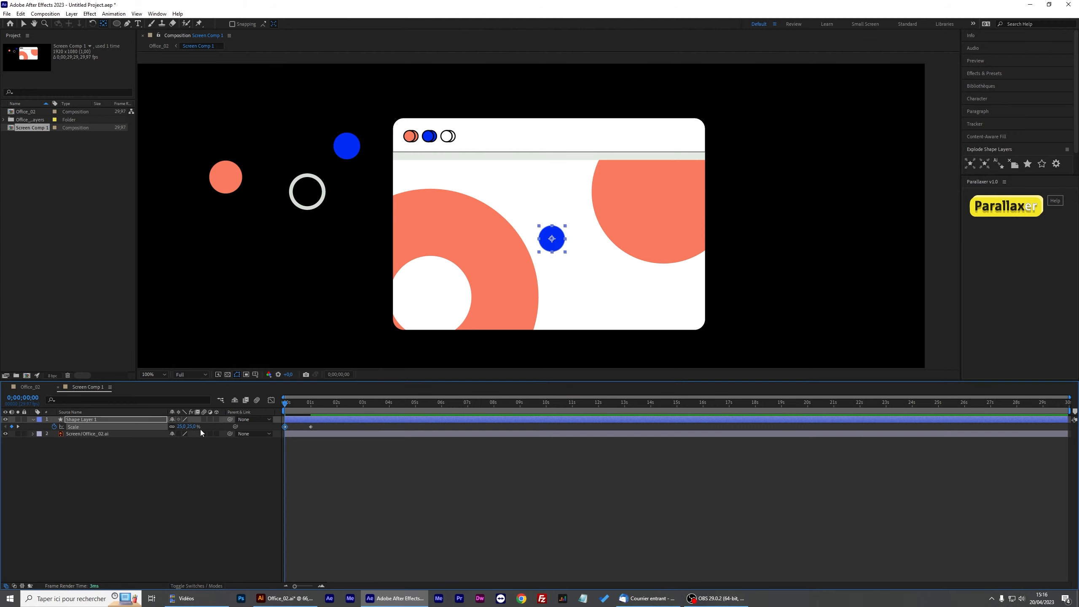
{"action": "key", "text": "ctrl+v"}
{"action": "right_click", "coordinate": [285, 427]}
{"action": "left_click", "coordinate": [321, 542]}
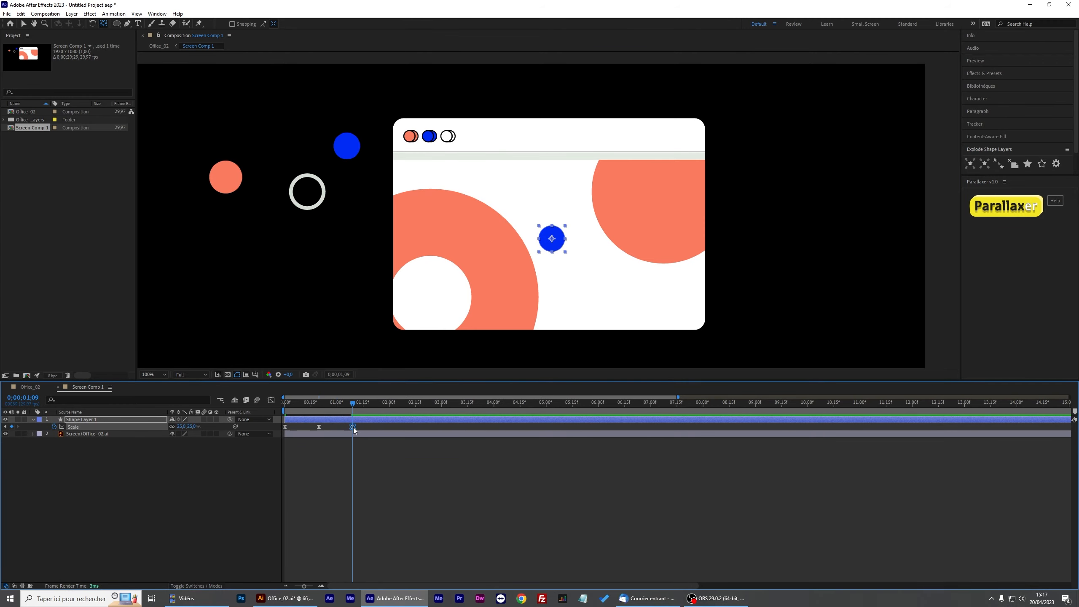
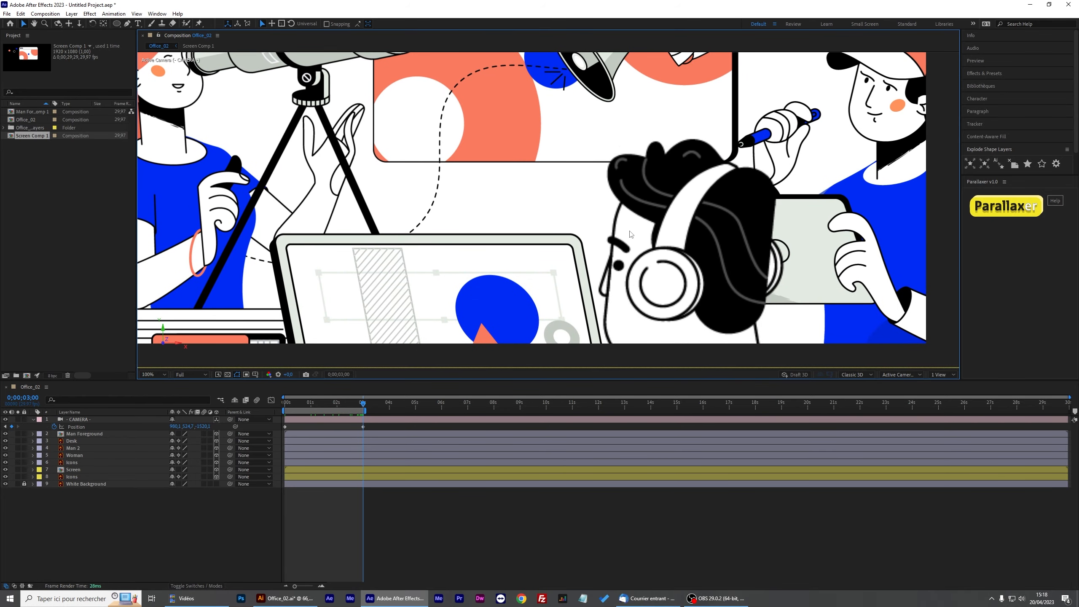
Open the Man Foreground pre-composition and double its composition size to 3840 x 2160 px.
{"action": "scroll", "coordinate": [631, 234], "scroll_direction": "down", "scroll_amount": 2}
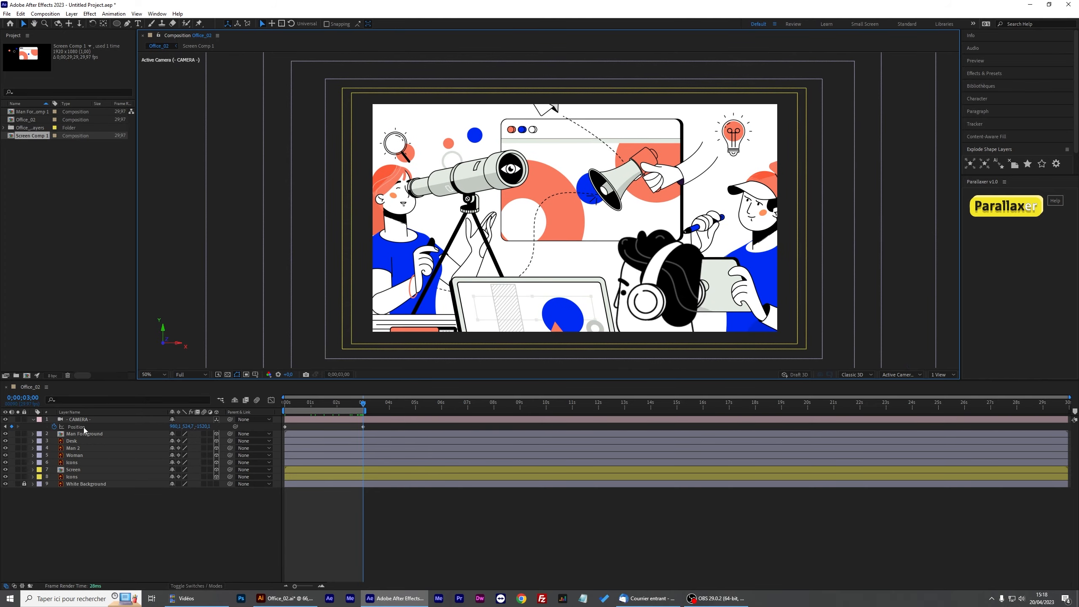
{"action": "double_click", "coordinate": [84, 433]}
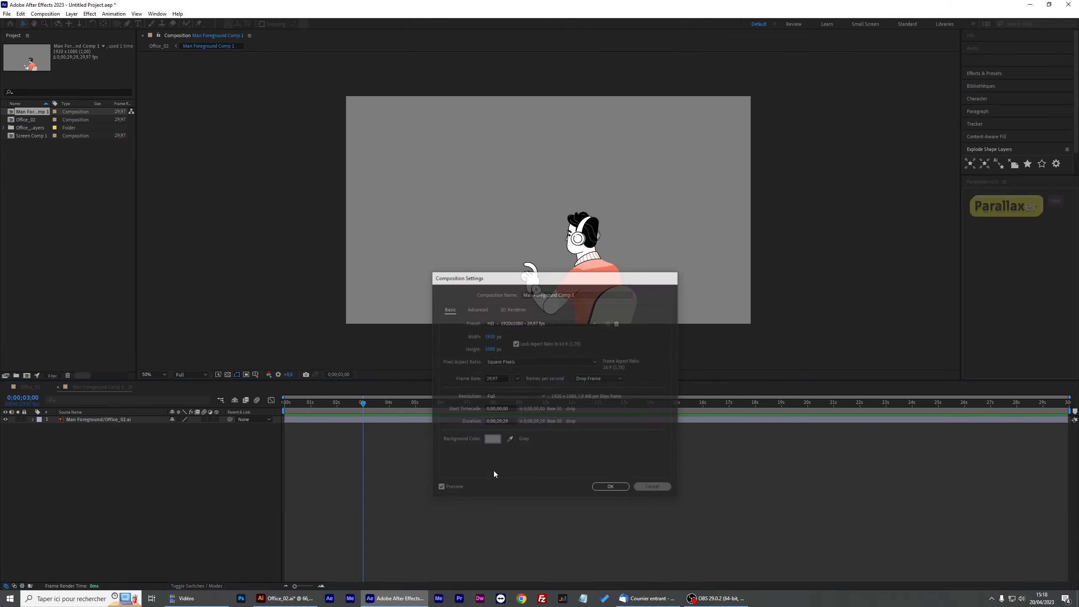
{"action": "right_click", "coordinate": [85, 388]}
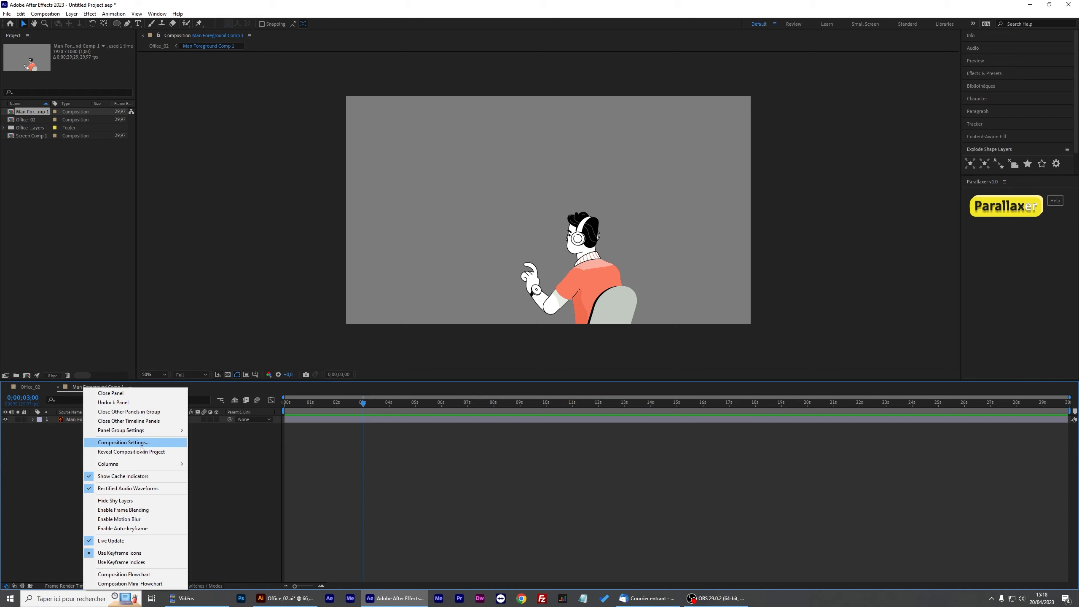
{"action": "left_click", "coordinate": [123, 442]}
{"action": "left_click_drag", "start_coordinate": [579, 288], "coordinate": [376, 265]}
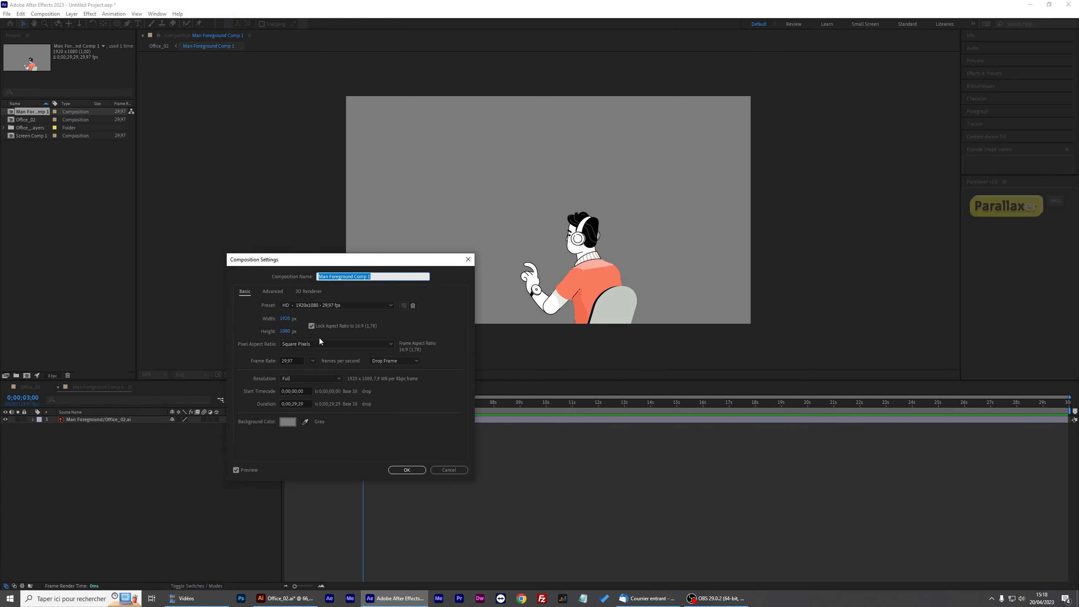
{"action": "left_click", "coordinate": [291, 319]}
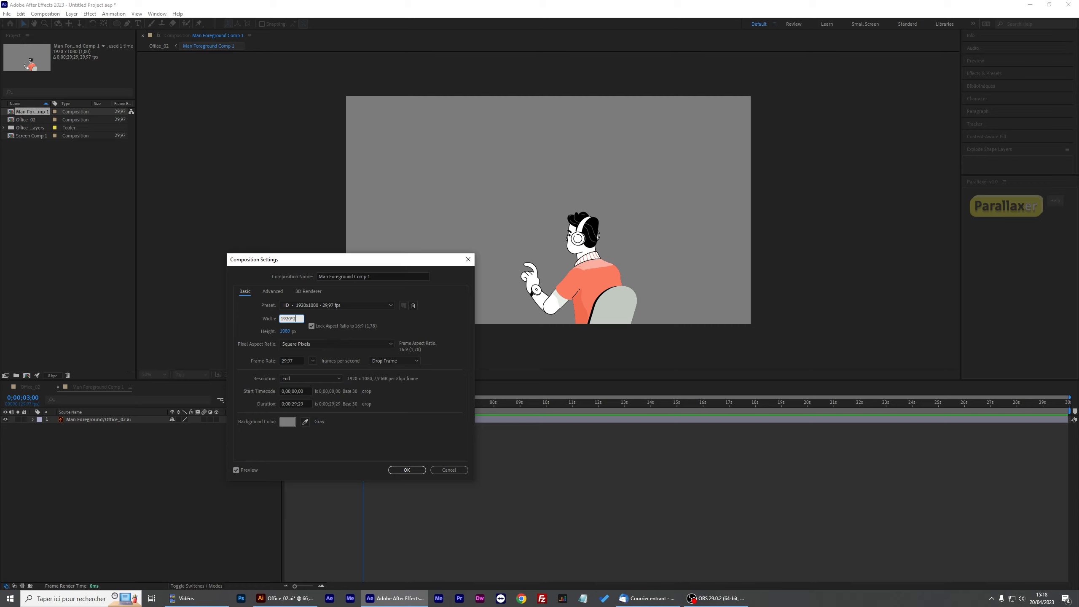
{"action": "key", "text": "Escape"}
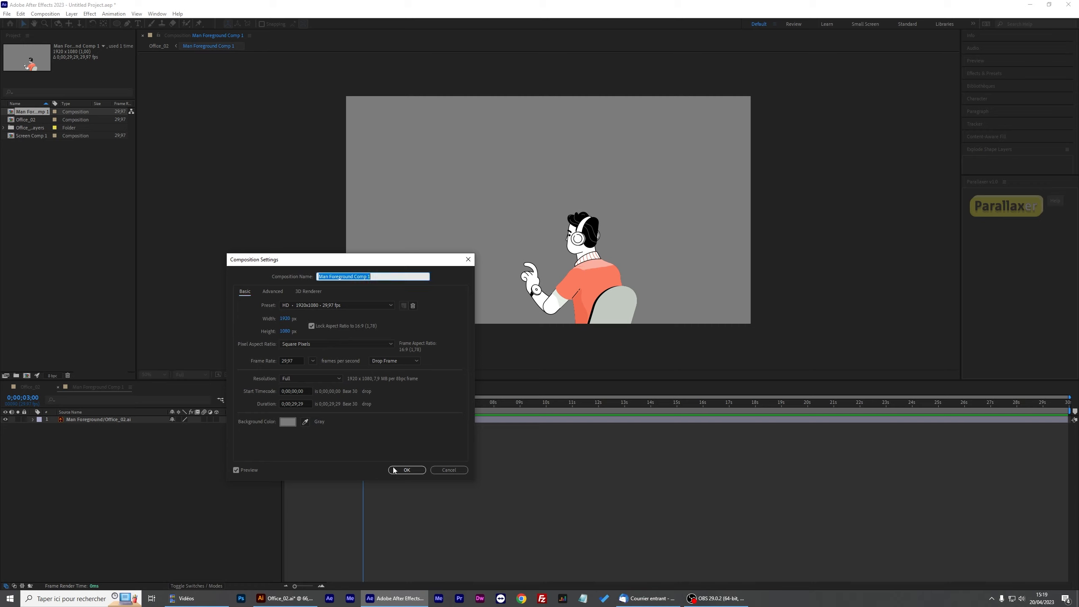
{"action": "left_click", "coordinate": [300, 318]}
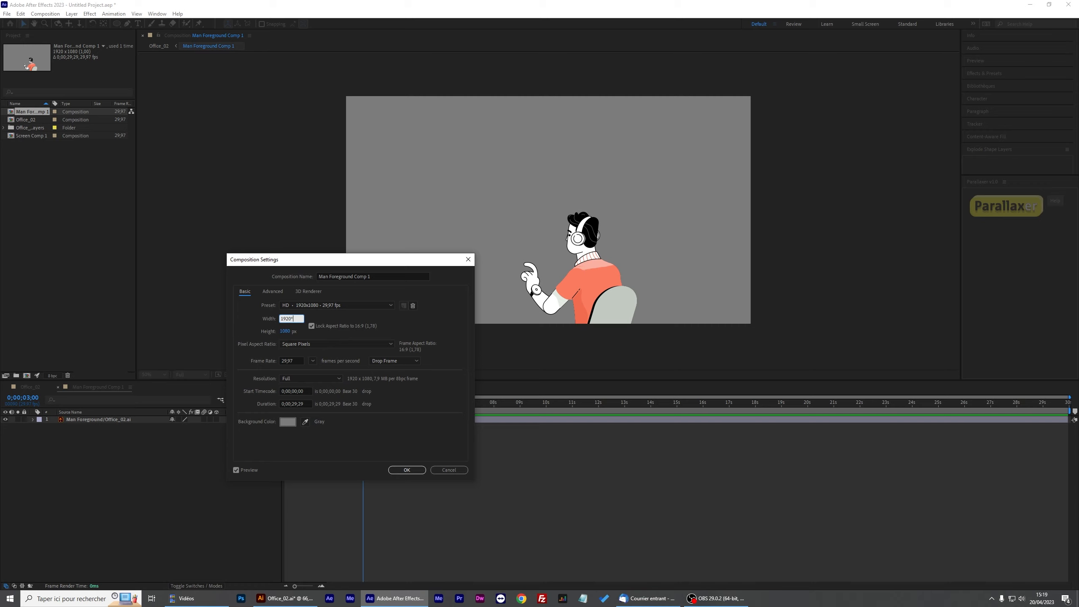
{"action": "key", "text": "Return"}
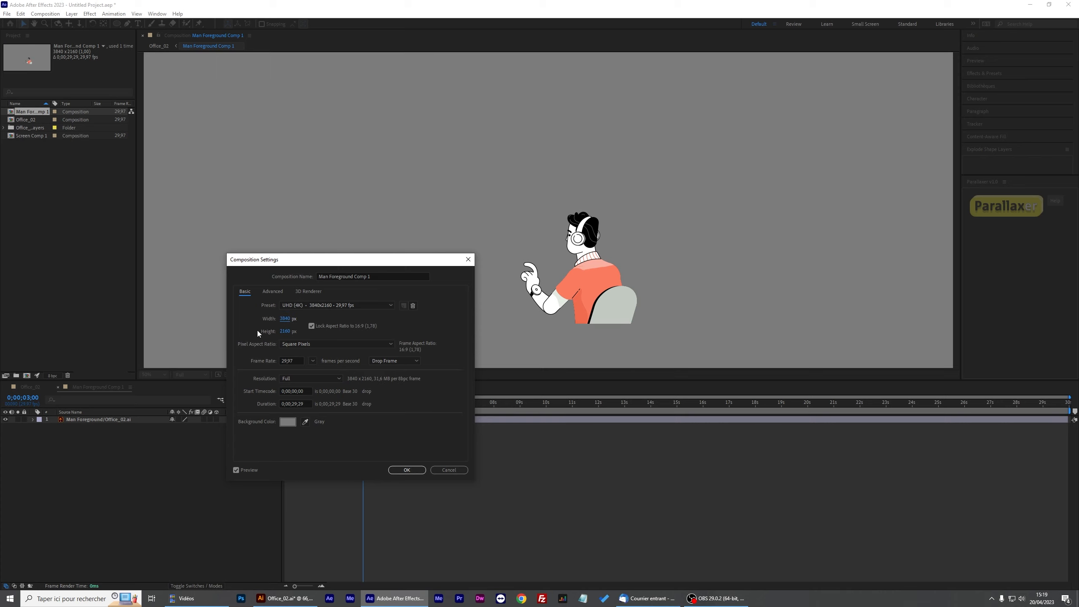
{"action": "left_click", "coordinate": [407, 470]}
Scale the Man Foreground artwork layer to 200%, enable Continuously Rasterize on it, and inspect its edges at 100% zoom.
{"action": "key", "text": "comma"}
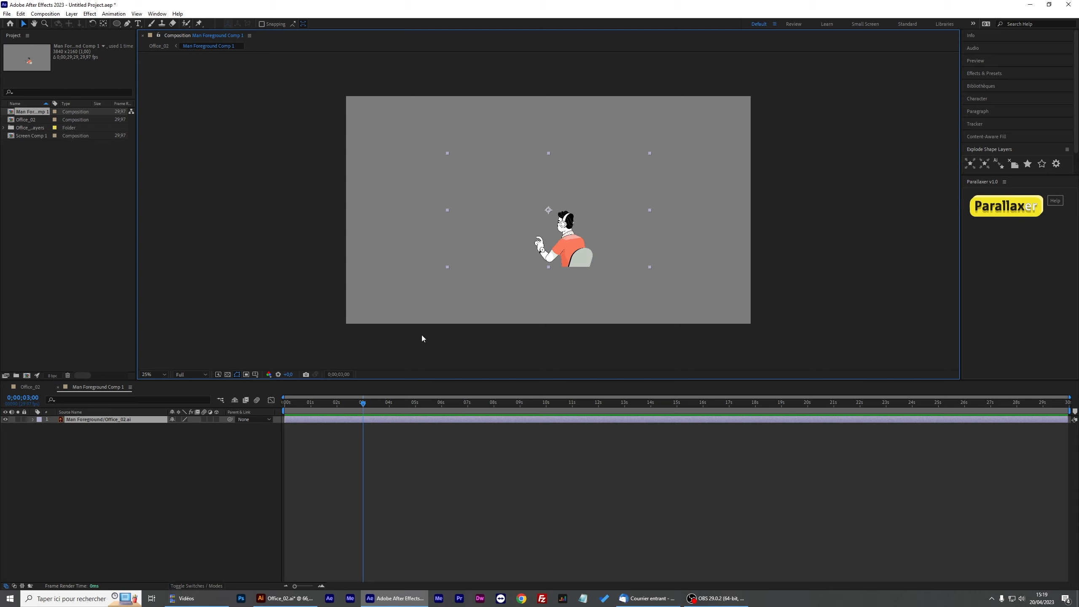
{"action": "left_click", "coordinate": [104, 442]}
{"action": "left_click", "coordinate": [97, 420]}
{"action": "key", "text": "s"}
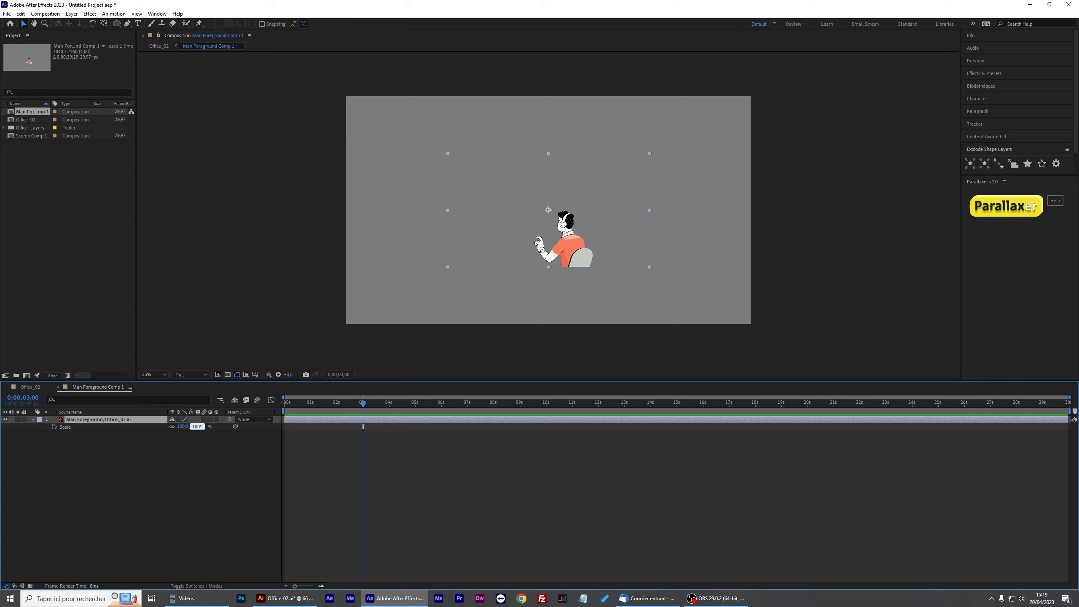
{"action": "key", "text": "Return"}
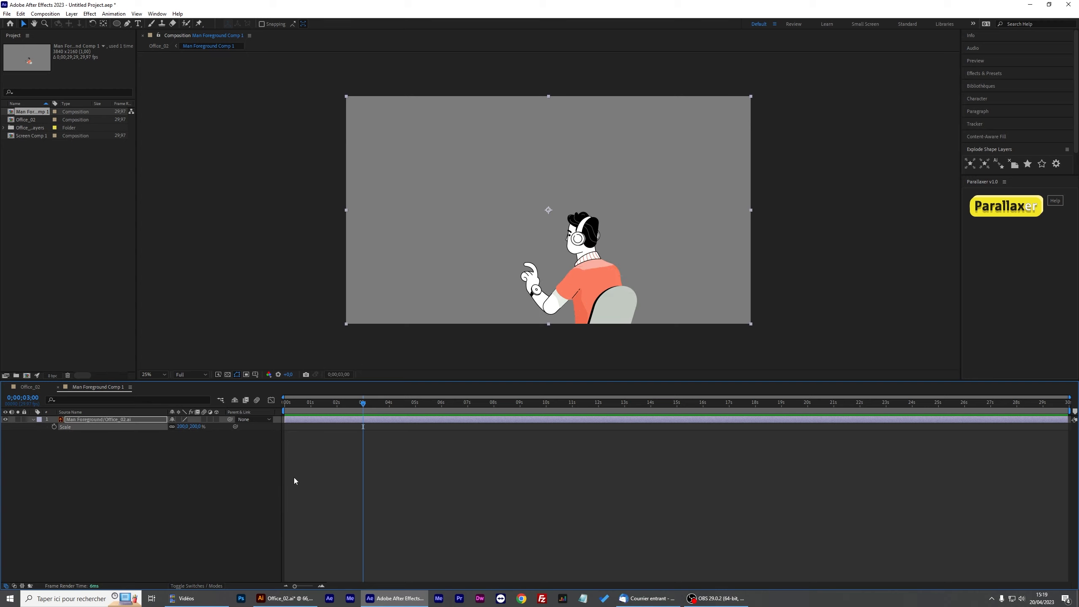
{"action": "left_click", "coordinate": [293, 477]}
{"action": "left_click", "coordinate": [178, 419]}
{"action": "scroll", "coordinate": [547, 210], "scroll_direction": "up", "scroll_amount": 1}
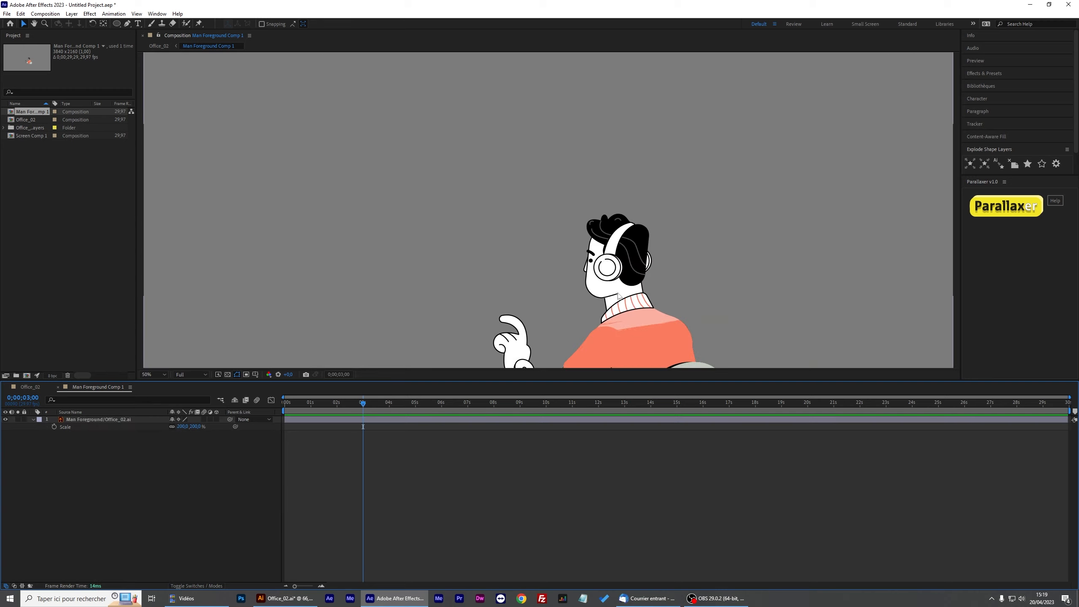
{"action": "left_click_drag", "start_coordinate": [604, 278], "coordinate": [632, 220]}
{"action": "key", "text": "period"}
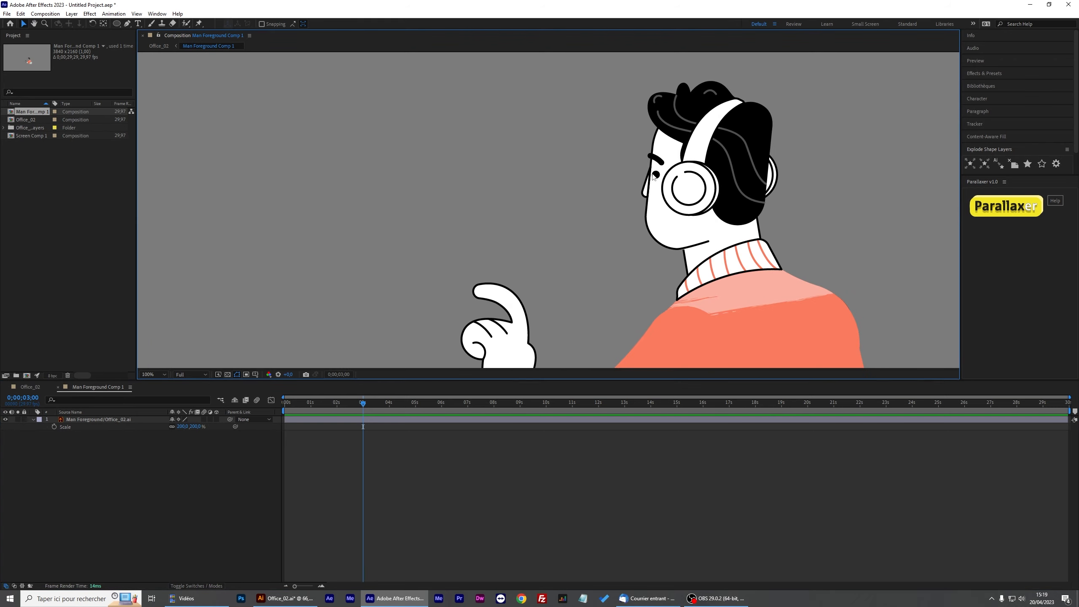
In Office_02, halve the Man Foreground layer's Scale to 67% and check its sharpness at 3 seconds.
{"action": "left_click", "coordinate": [31, 387]}
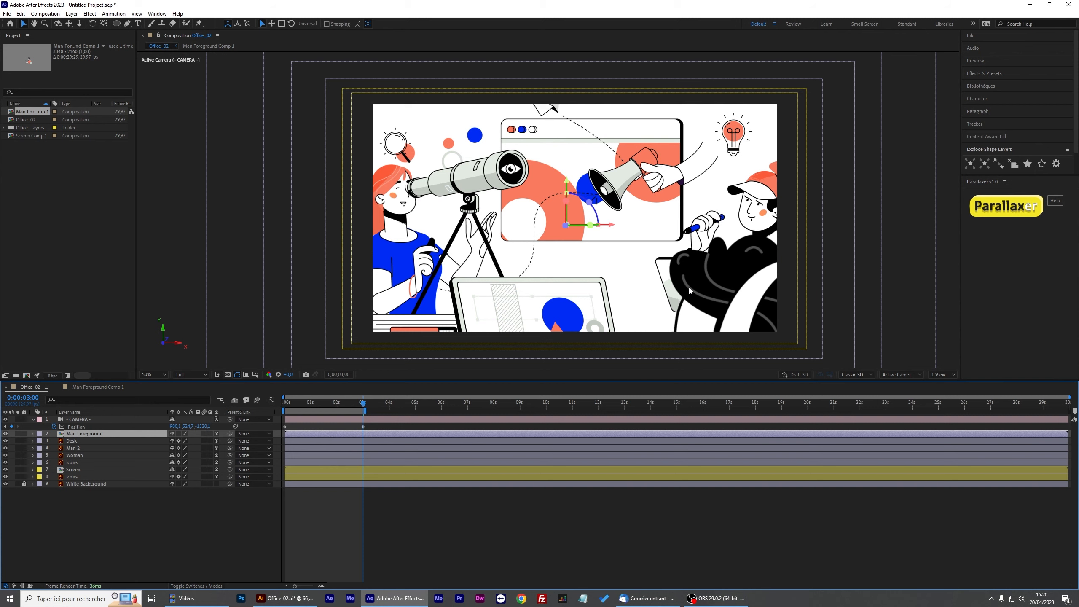
{"action": "key", "text": "space"}
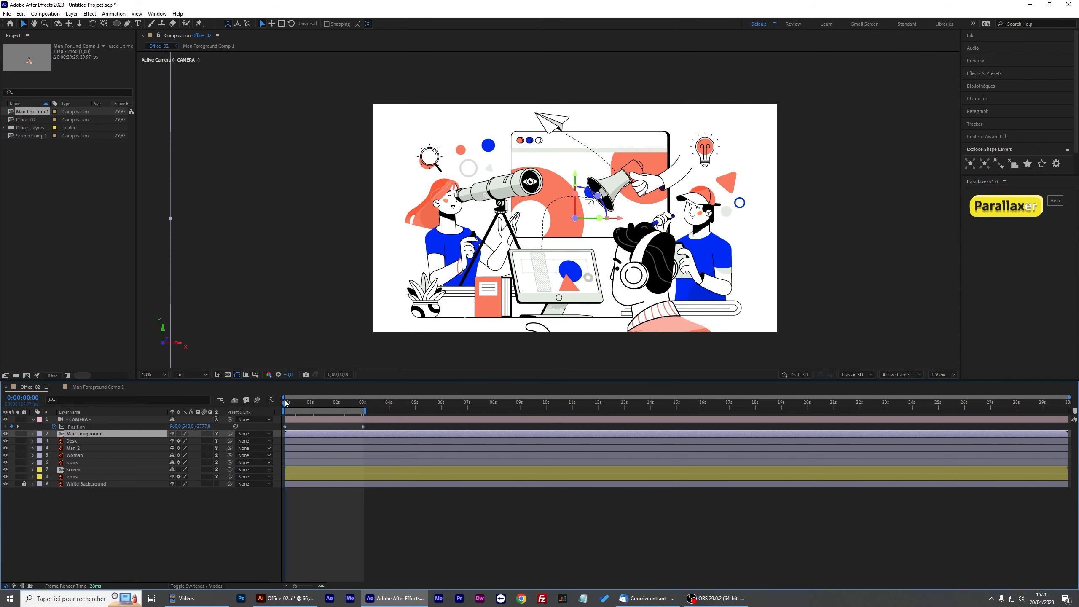
{"action": "left_click_drag", "start_coordinate": [321, 401], "coordinate": [280, 401]}
{"action": "key", "text": "s"}
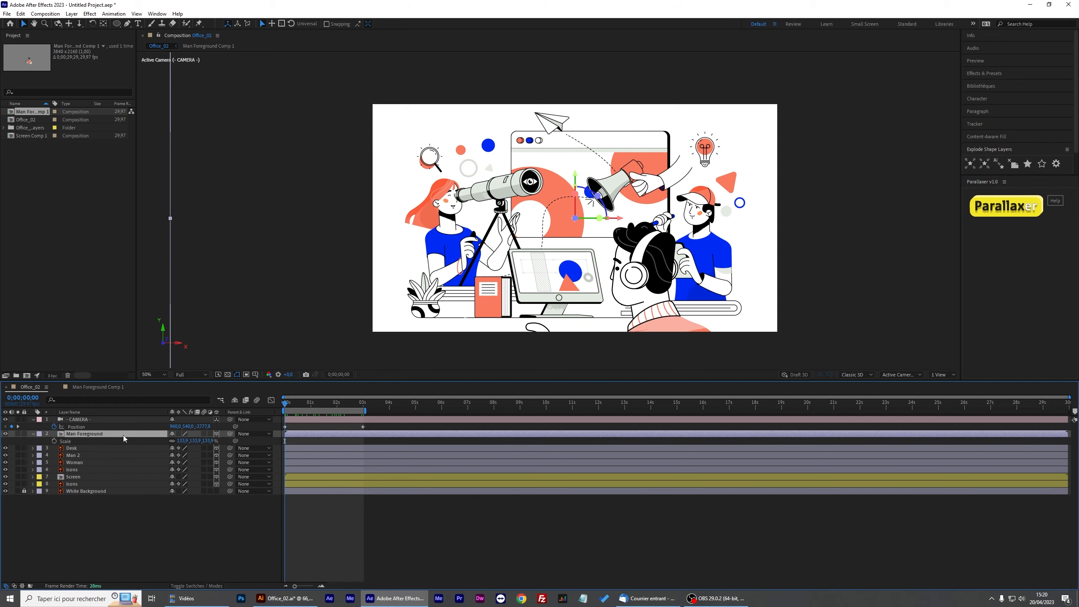
{"action": "left_click", "coordinate": [207, 441]}
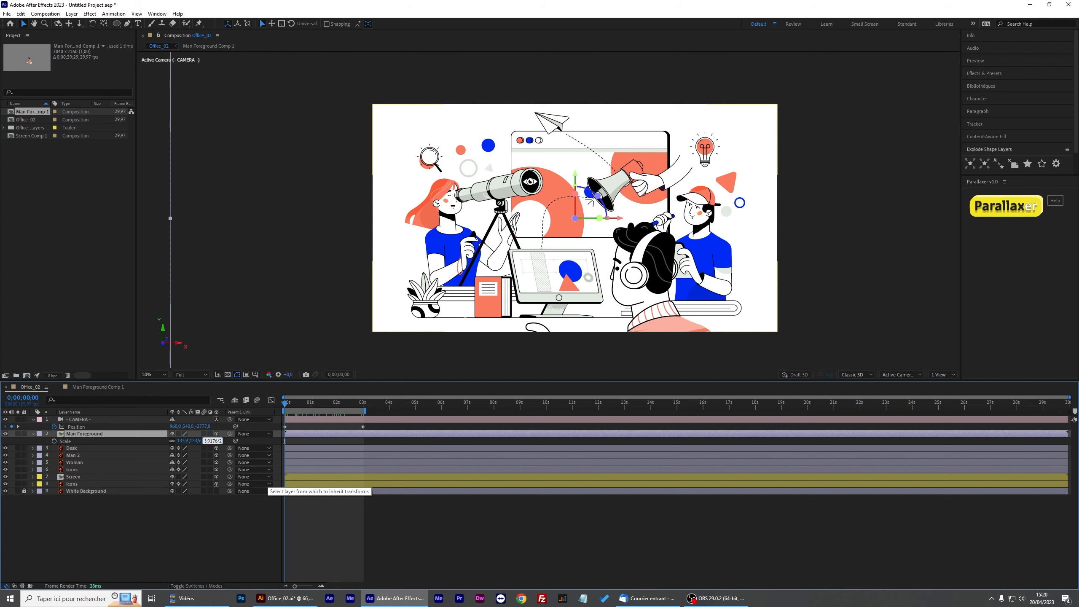
{"action": "type", "text": "/2"}
{"action": "key", "text": "Return"}
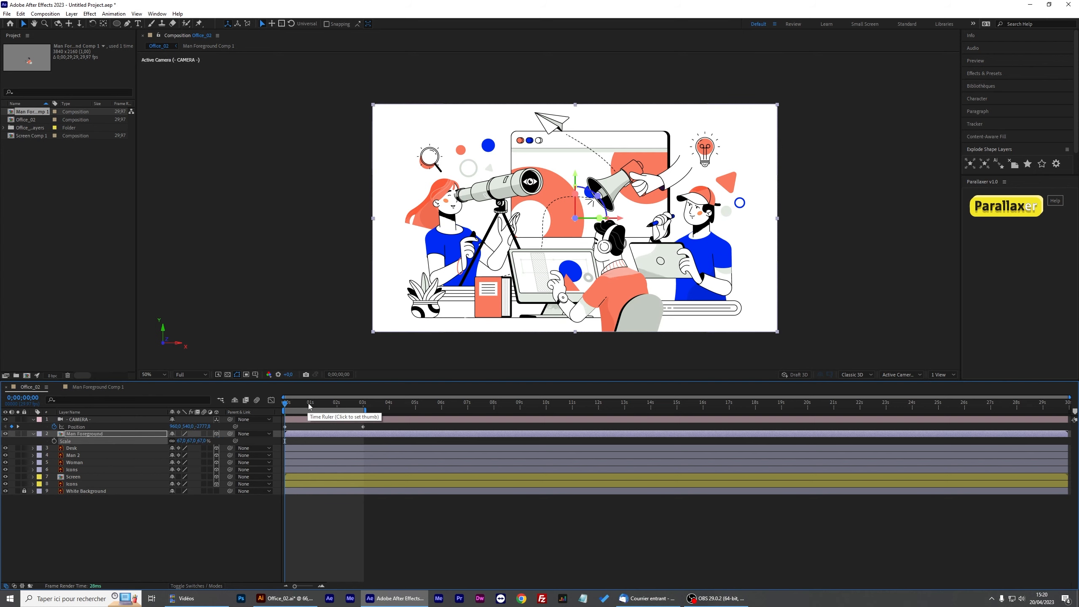
{"action": "left_click_drag", "start_coordinate": [308, 406], "coordinate": [365, 407]}
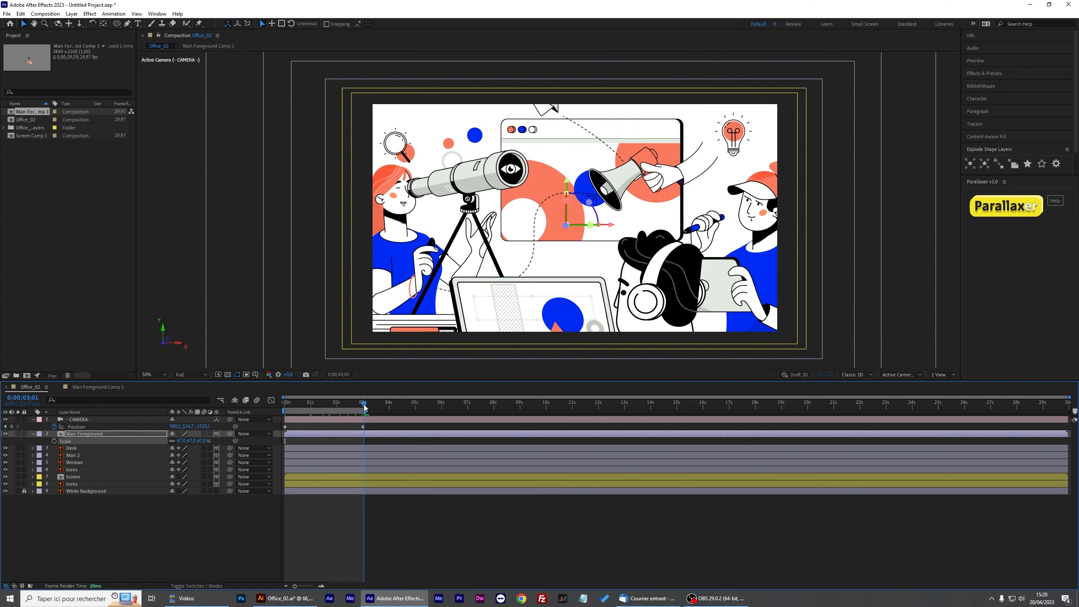
{"action": "scroll", "coordinate": [648, 262], "scroll_direction": "up", "scroll_amount": 6}
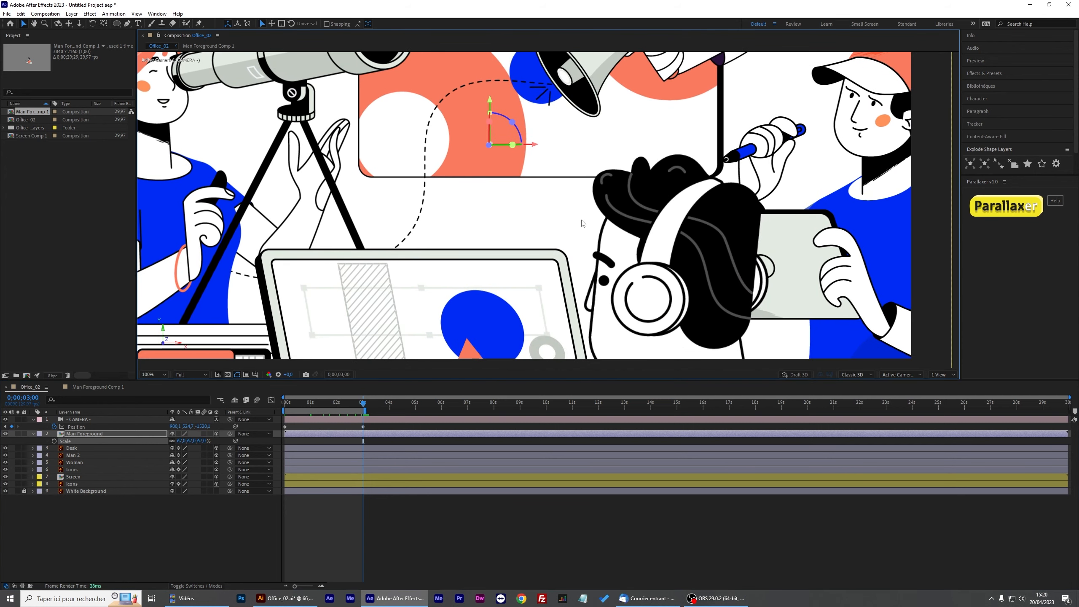
Open the Man Foreground pre-composition from Office_02 and view the complete character artwork.
{"action": "scroll", "coordinate": [659, 201], "scroll_direction": "down", "scroll_amount": 4}
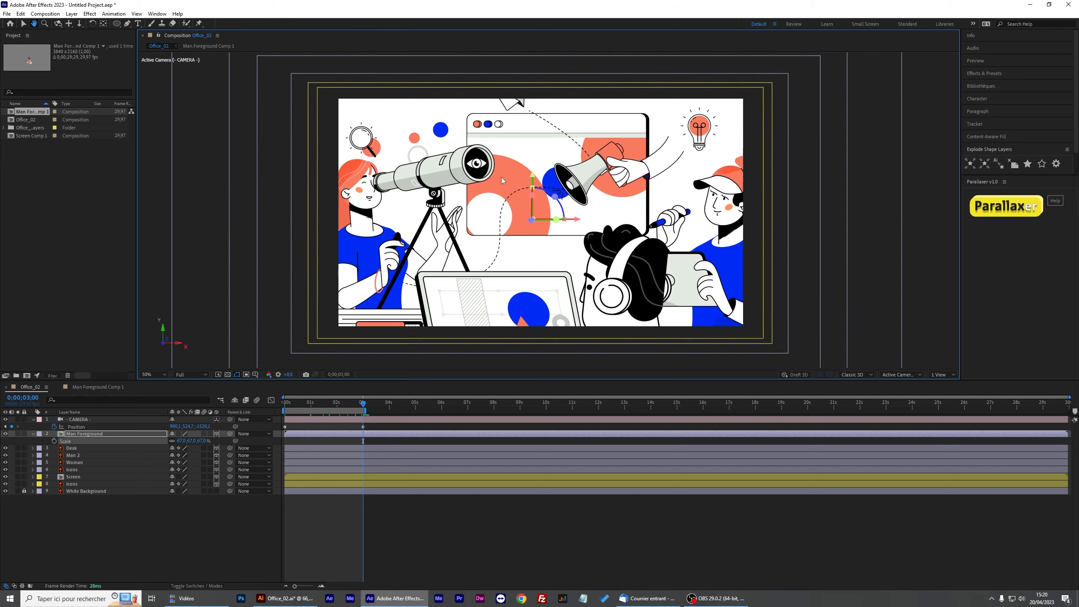
{"action": "left_click", "coordinate": [106, 500]}
{"action": "double_click", "coordinate": [85, 434]}
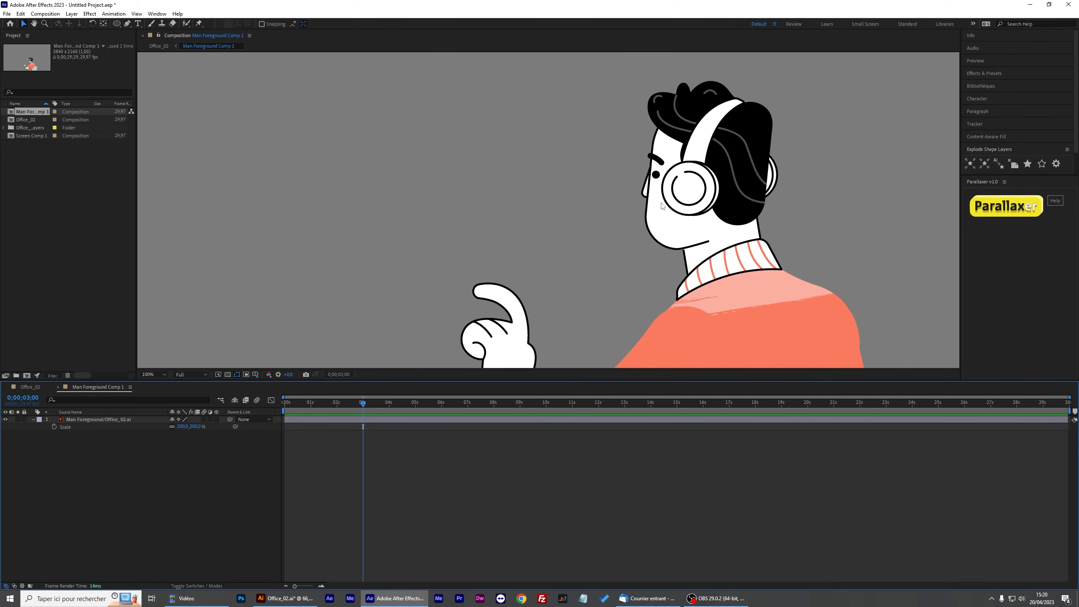
{"action": "scroll", "coordinate": [737, 178], "scroll_direction": "down", "scroll_amount": 4}
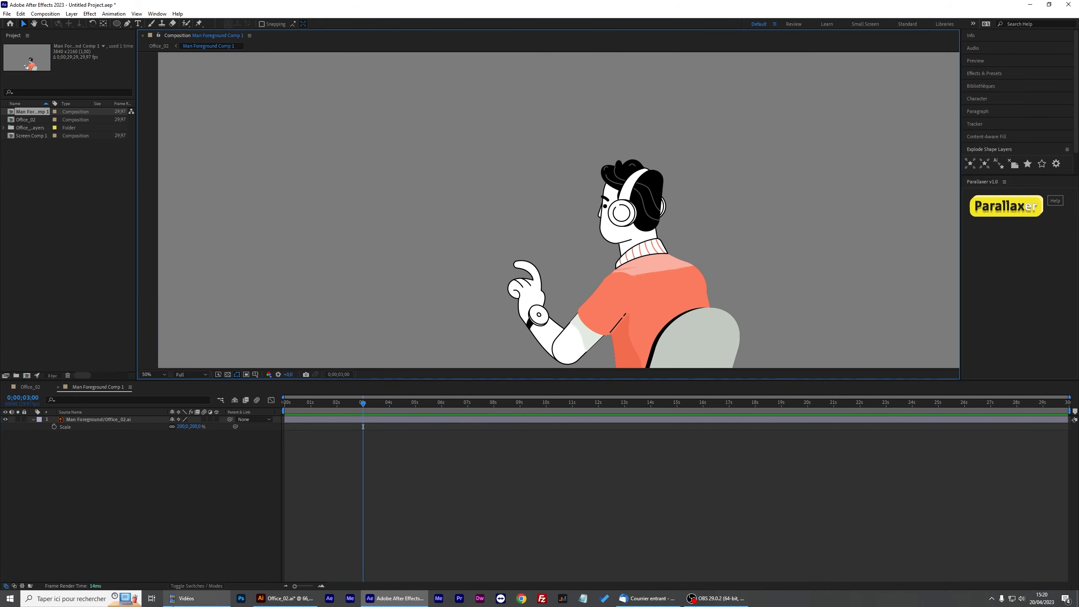
Switch to Illustrator and open Office_02-character.ai from the Tutorial folder.
{"action": "left_click", "coordinate": [293, 598]}
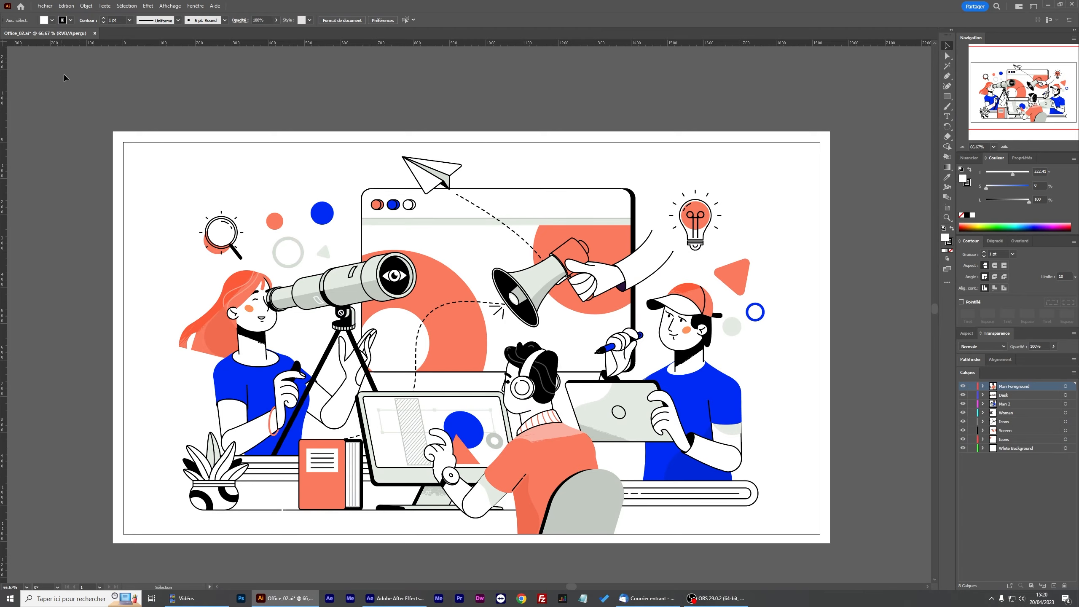
{"action": "key", "text": "ctrl+o"}
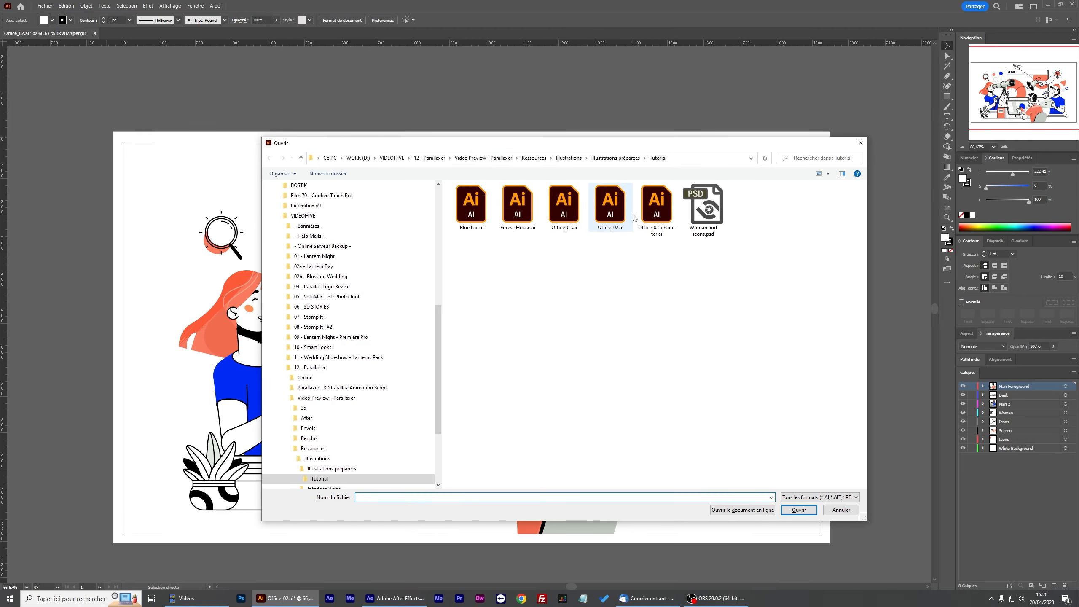
{"action": "left_click", "coordinate": [663, 191]}
{"action": "double_click", "coordinate": [667, 187]}
{"action": "scroll", "coordinate": [636, 229], "scroll_direction": "down", "scroll_amount": 3}
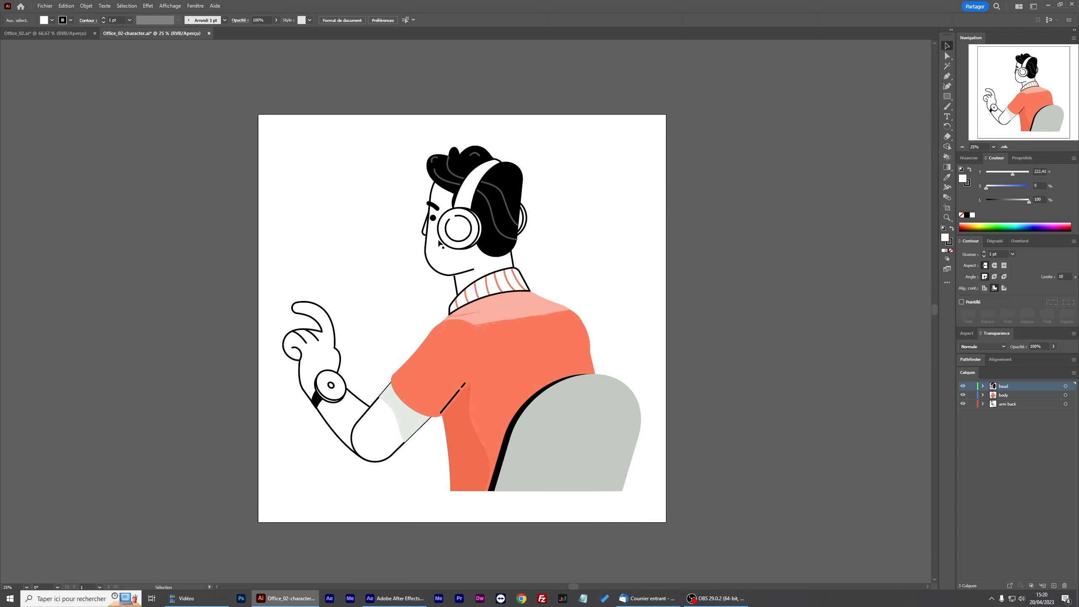
Isolate the arm back layer to inspect the separated arm, and turn the body and head layers back on.
{"action": "left_click", "coordinate": [1000, 461]}
{"action": "left_click", "coordinate": [963, 404], "text": "alt"}
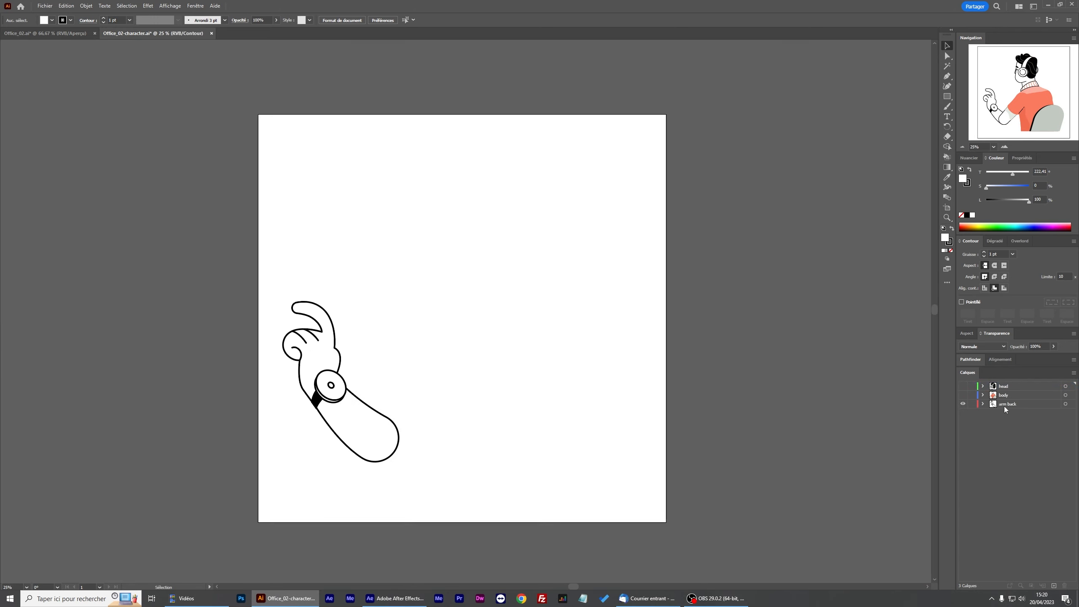
{"action": "left_click", "coordinate": [1008, 405]}
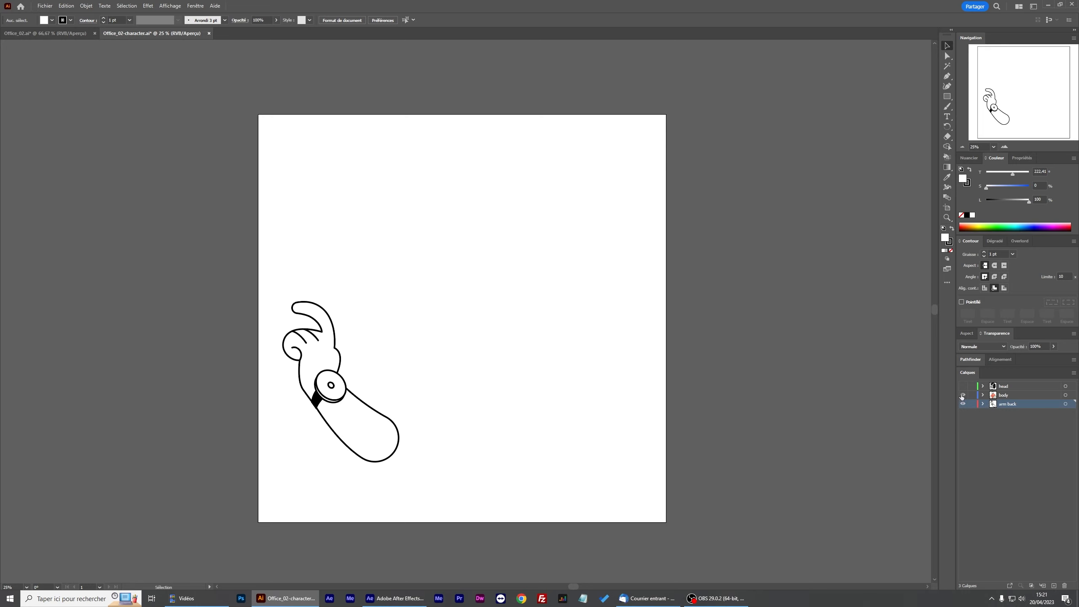
{"action": "left_click", "coordinate": [963, 396]}
{"action": "left_click", "coordinate": [963, 386]}
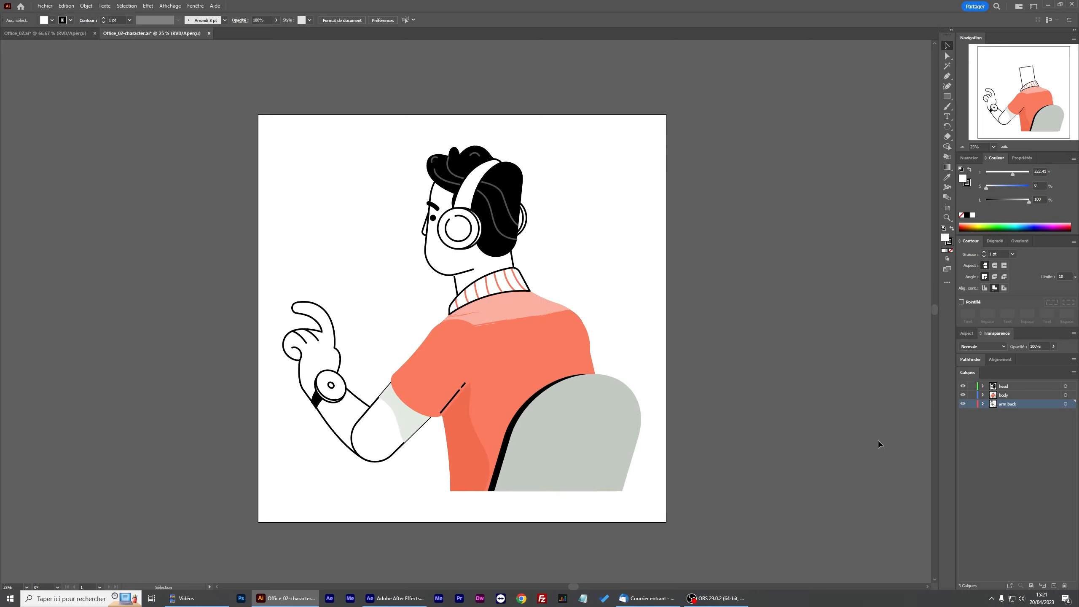
Switch to After Effects and import Office_02-character.ai as a Composition with Footage Dimensions set to Layer Size.
{"action": "left_click", "coordinate": [395, 598]}
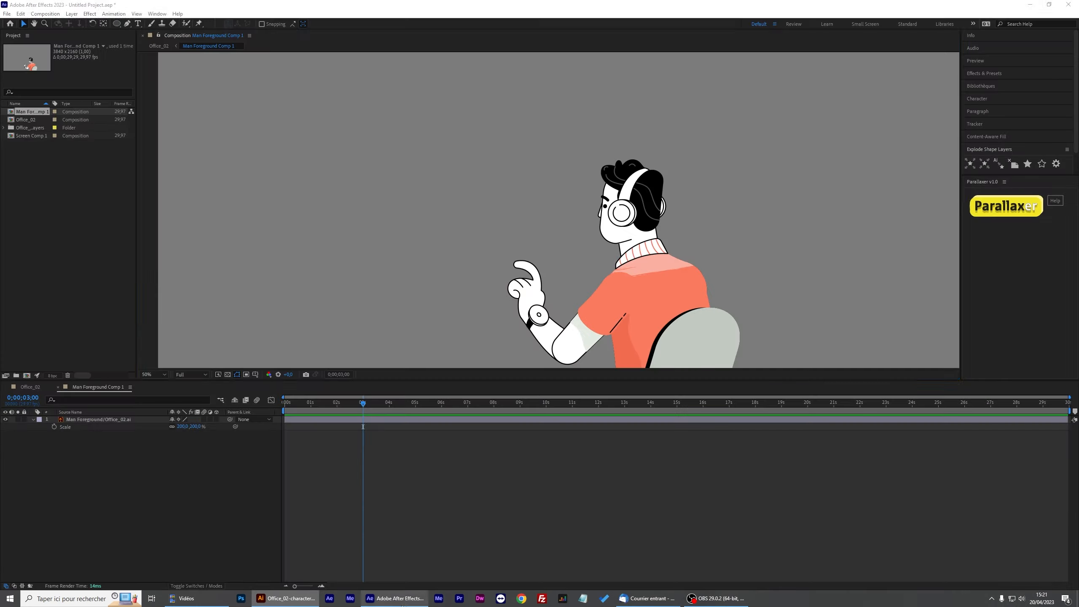
{"action": "double_click", "coordinate": [31, 159]}
{"action": "double_click", "coordinate": [554, 150]}
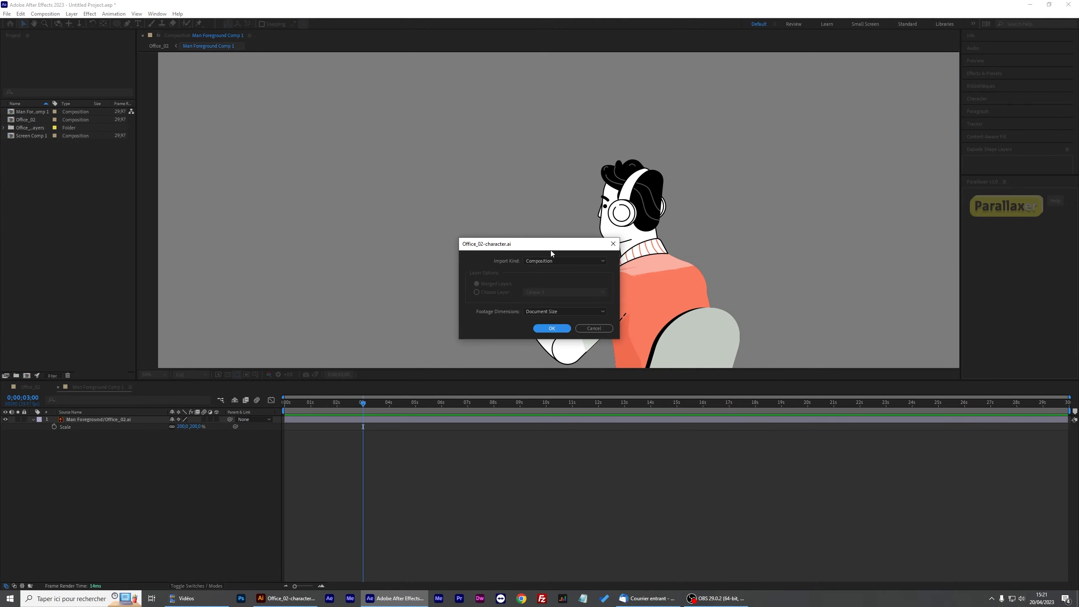
{"action": "left_click_drag", "start_coordinate": [550, 249], "coordinate": [515, 195]}
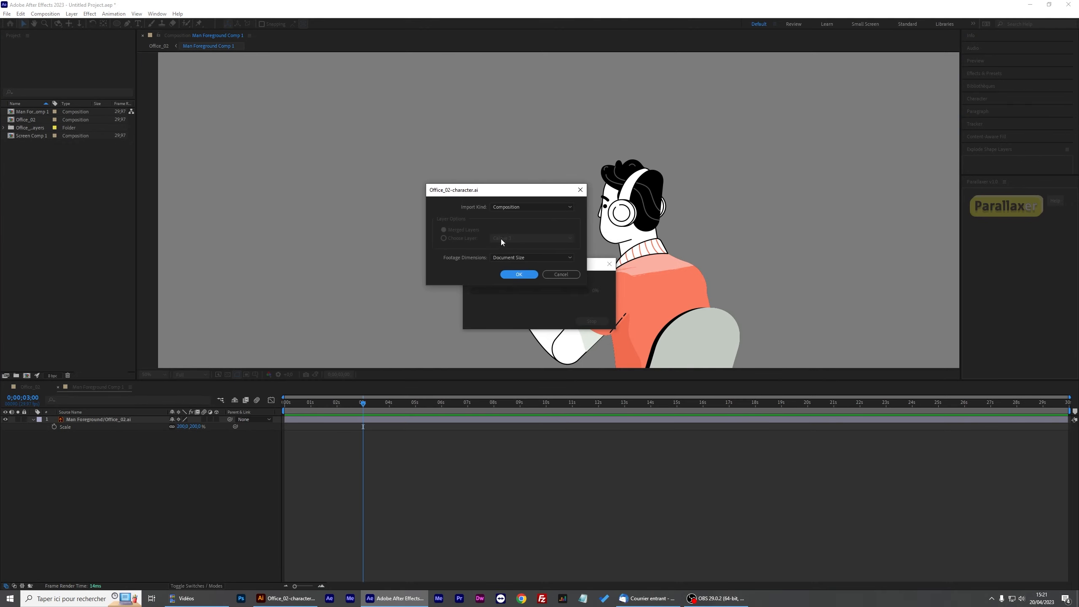
{"action": "left_click", "coordinate": [512, 258]}
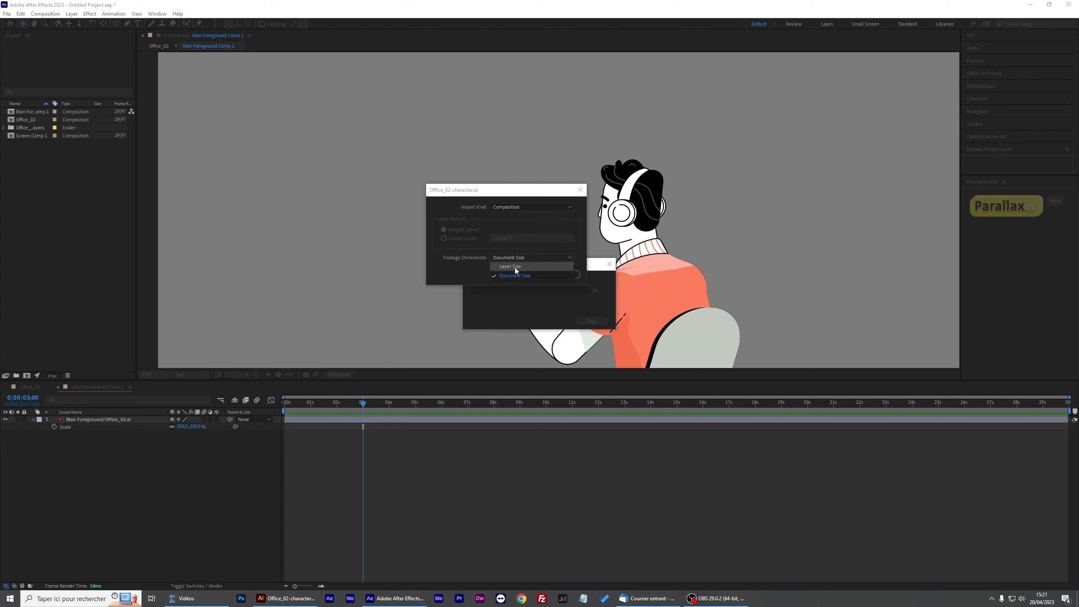
{"action": "left_click", "coordinate": [512, 266]}
{"action": "left_click", "coordinate": [519, 274]}
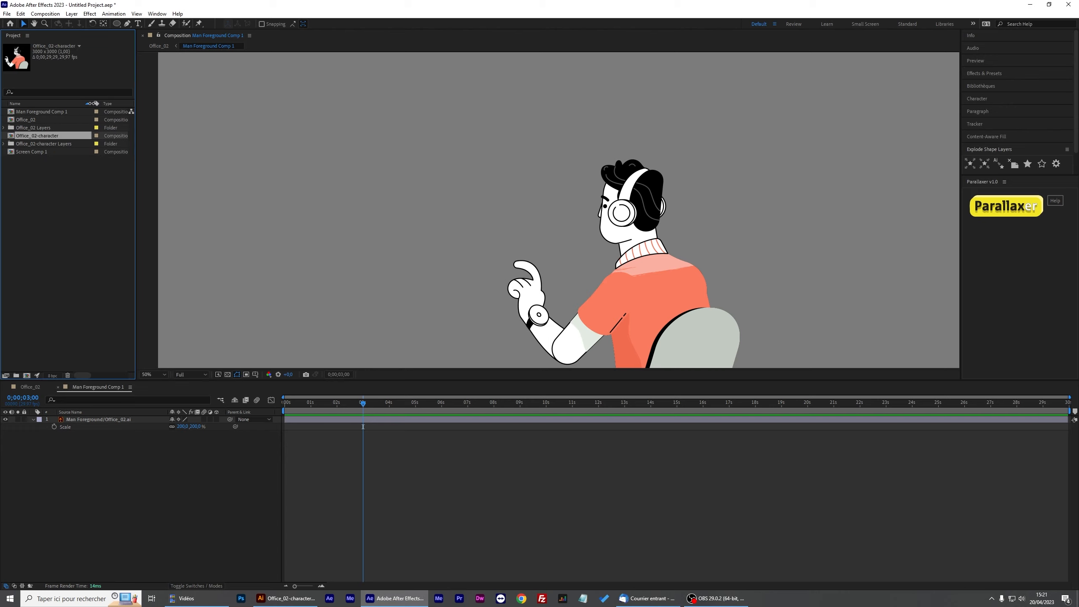
Copy all three layers of the Office_02-character composition into Man Foreground Comp 1.
{"action": "double_click", "coordinate": [34, 137]}
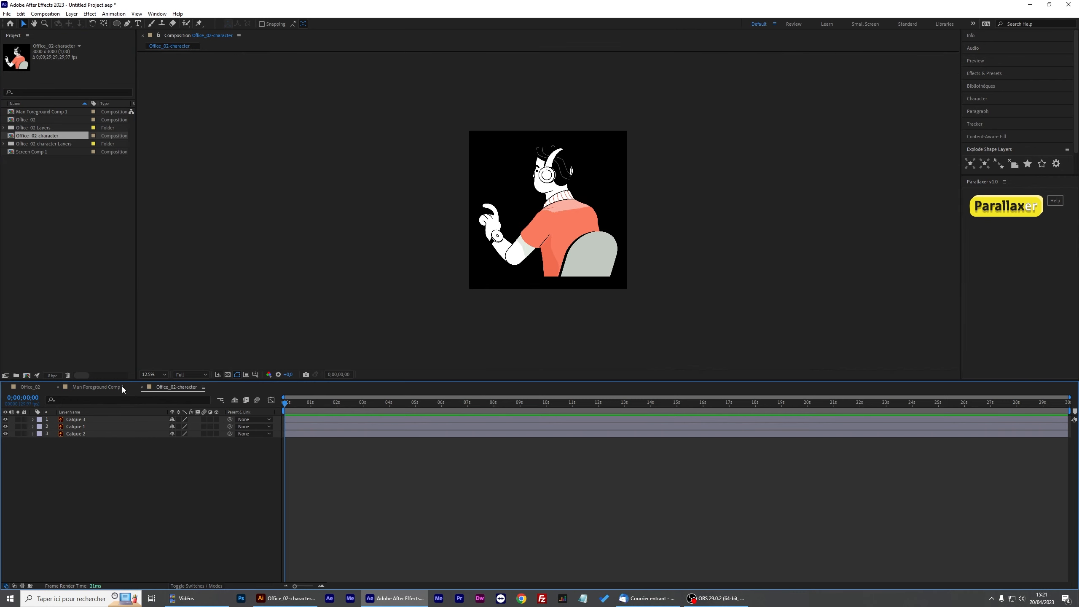
{"action": "left_click", "coordinate": [82, 434], "text": "shift"}
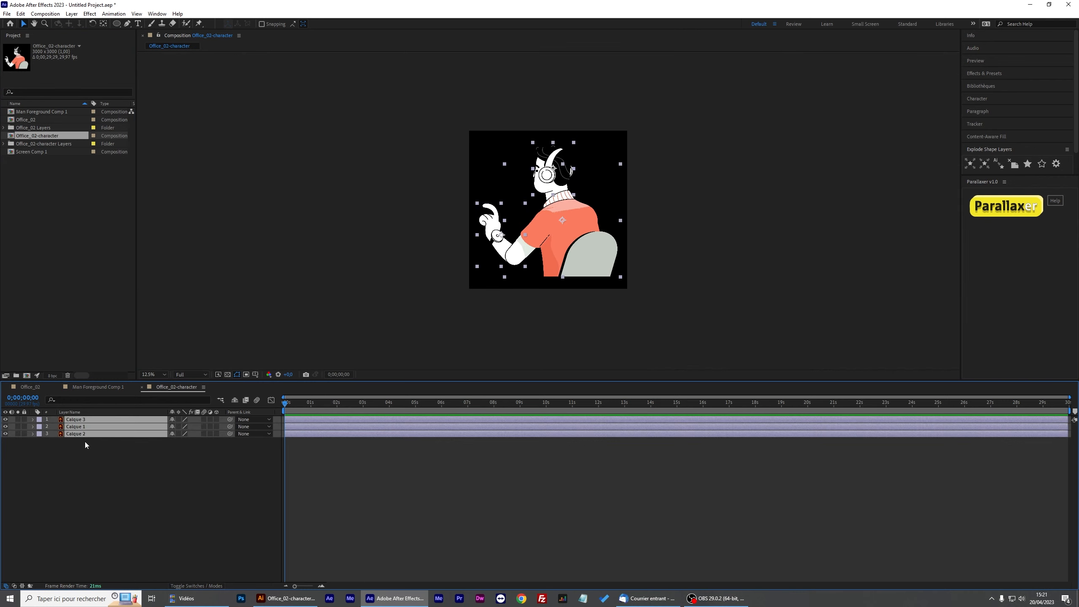
{"action": "left_click", "coordinate": [142, 387]}
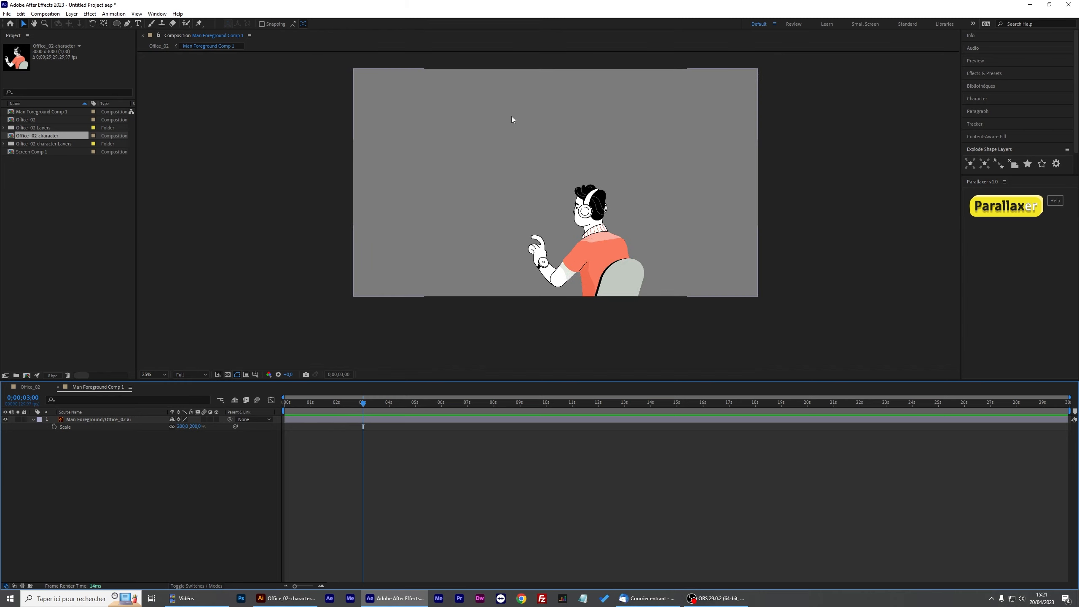
{"action": "left_click", "coordinate": [510, 116]}
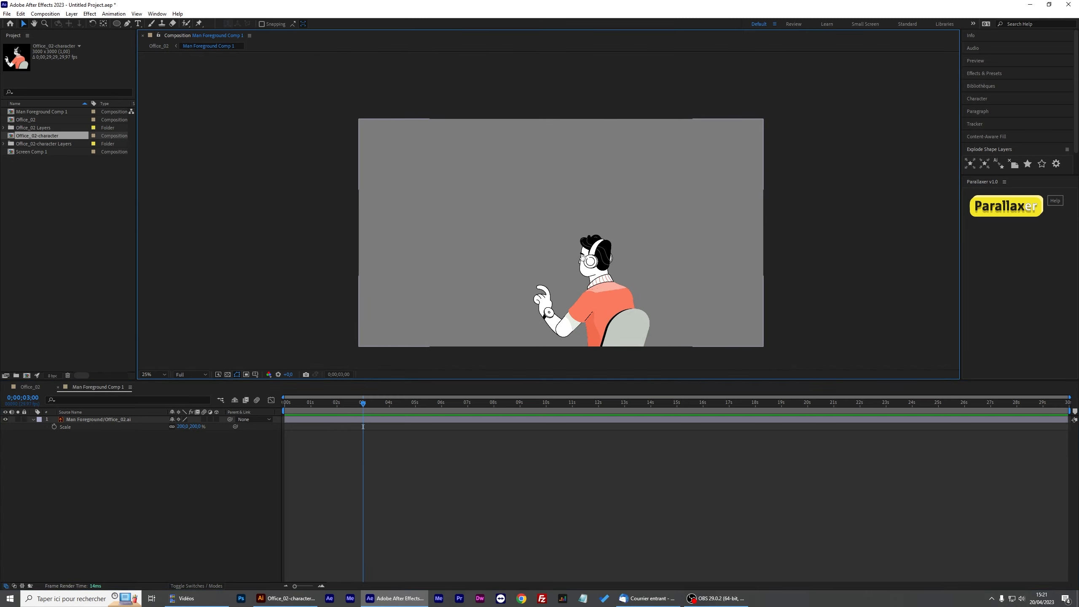
{"action": "left_click_drag", "start_coordinate": [581, 292], "coordinate": [572, 261]}
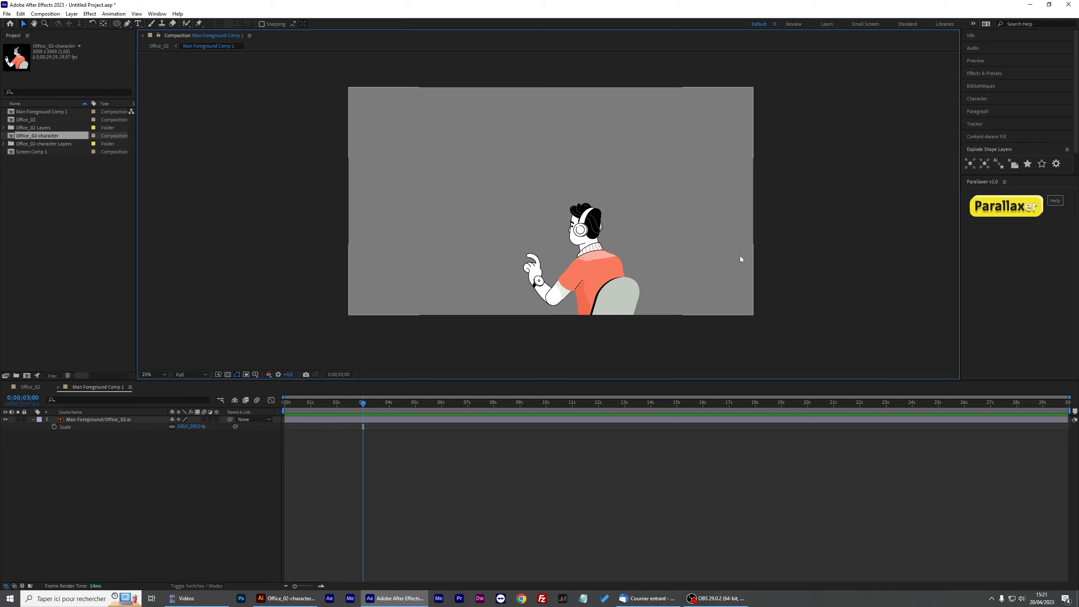
{"action": "key", "text": "ctrl+v"}
Position the three pasted character layers so the character's base meets the composition's lower edge.
{"action": "left_click_drag", "start_coordinate": [537, 249], "coordinate": [547, 204]}
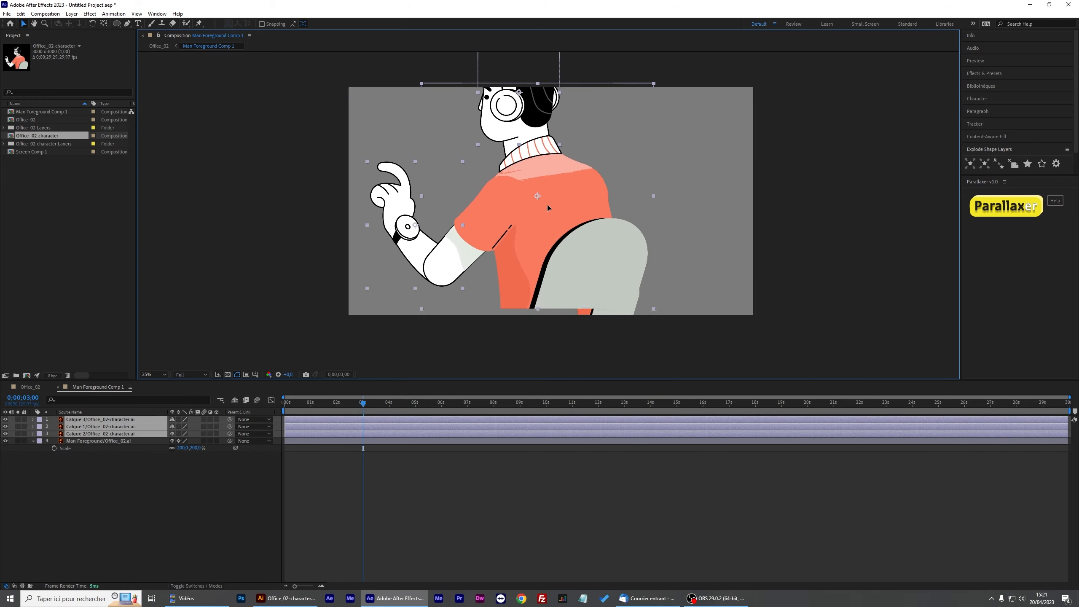
{"action": "mouse_move", "coordinate": [662, 315]}
{"action": "left_mouse_down"}
{"action": "mouse_move", "coordinate": [575, 238]}
{"action": "mouse_move", "coordinate": [667, 332]}
{"action": "mouse_move", "coordinate": [588, 262]}
{"action": "mouse_move", "coordinate": [651, 334]}
{"action": "mouse_move", "coordinate": [578, 260]}
{"action": "mouse_move", "coordinate": [649, 332]}
{"action": "mouse_move", "coordinate": [601, 280]}
{"action": "mouse_move", "coordinate": [670, 339]}
{"action": "mouse_move", "coordinate": [607, 267]}
{"action": "mouse_move", "coordinate": [662, 330]}
{"action": "mouse_move", "coordinate": [661, 314]}
{"action": "left_mouse_up"}
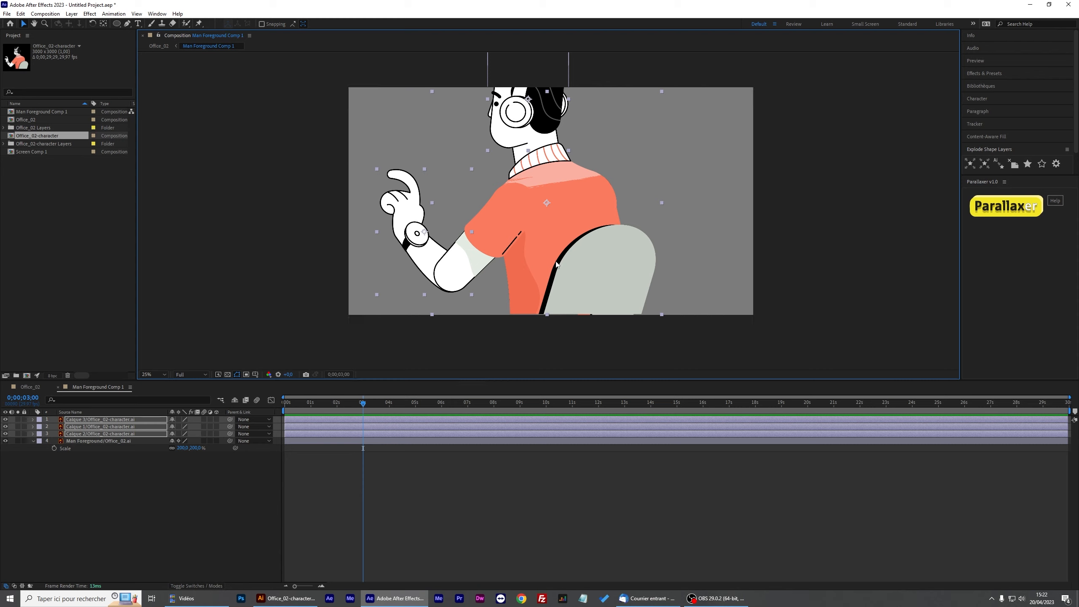
{"action": "left_click_drag", "start_coordinate": [662, 315], "coordinate": [685, 339]}
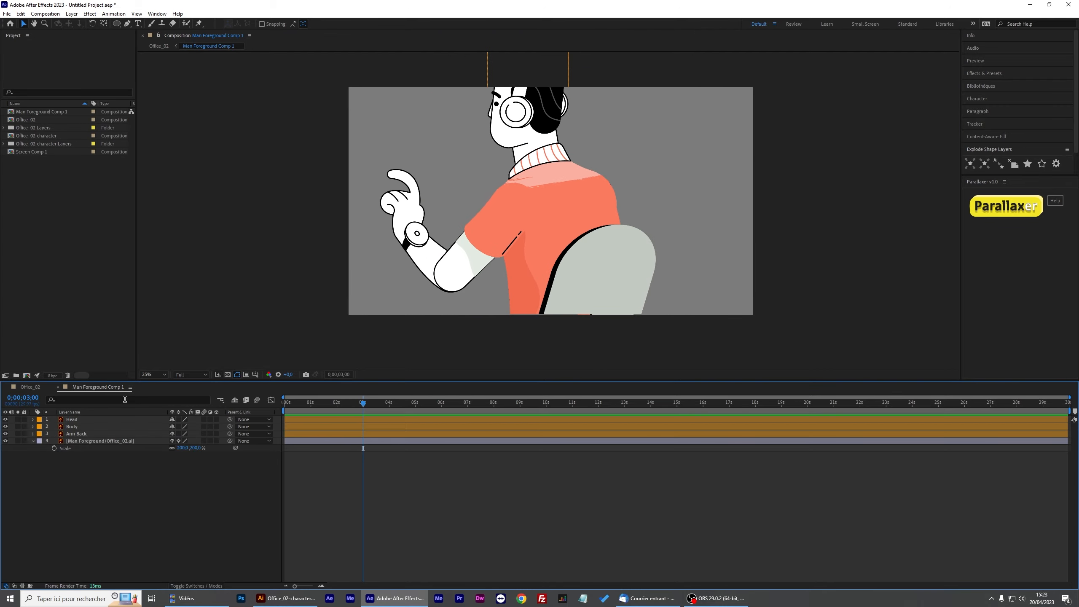
Parent the Head and Arm Back layers to the Body layer.
{"action": "left_click", "coordinate": [76, 418]}
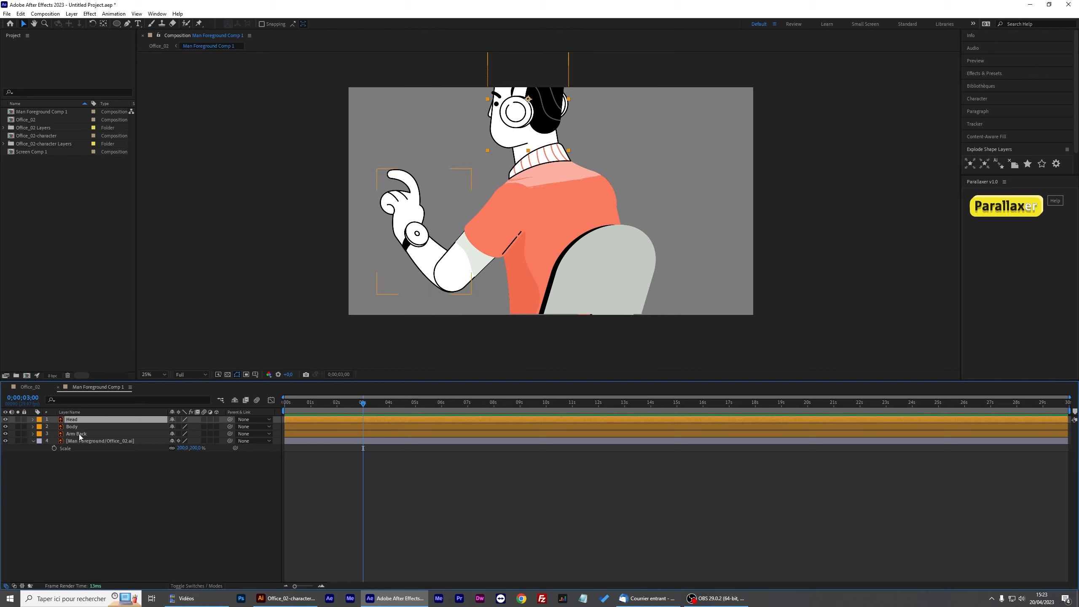
{"action": "left_click", "coordinate": [98, 433], "text": "ctrl"}
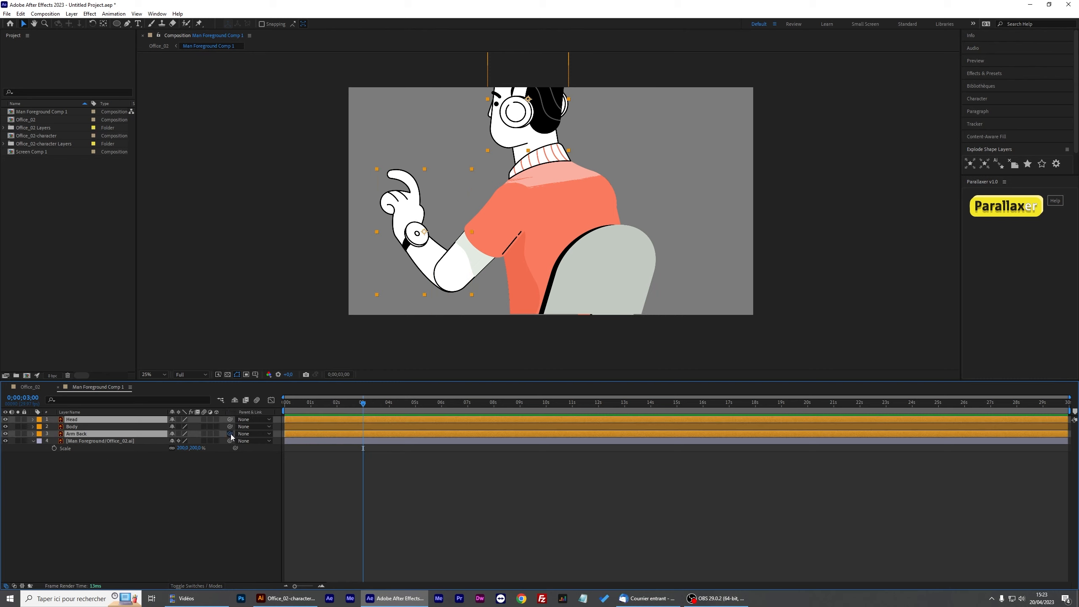
{"action": "left_click_drag", "start_coordinate": [231, 434], "coordinate": [73, 429]}
Scale down and reposition the Body layer with its child parts, and delete the original Man Foreground artwork layer.
{"action": "left_click", "coordinate": [72, 427]}
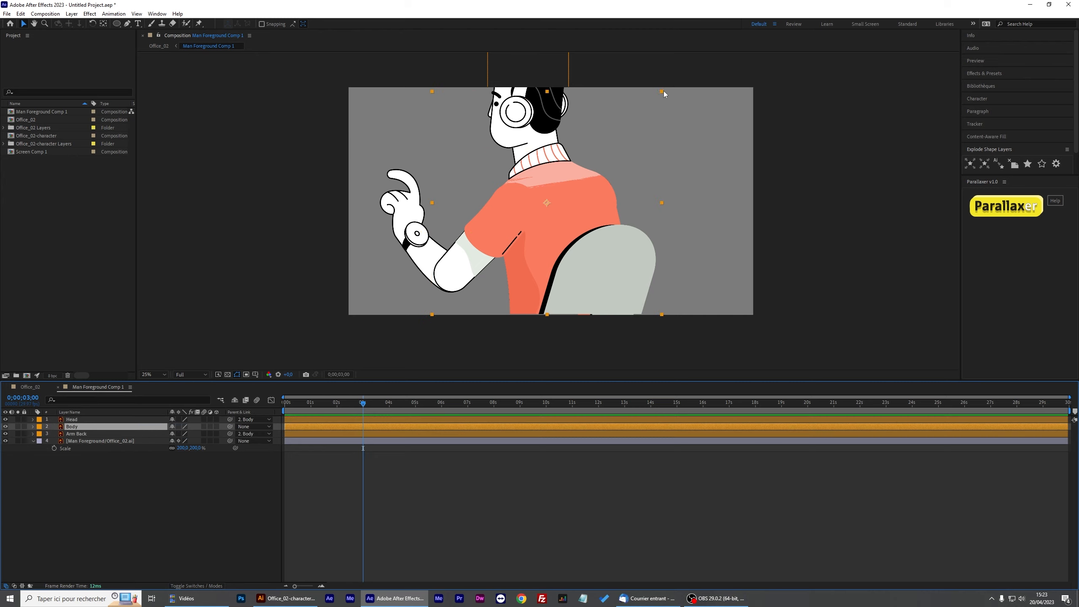
{"action": "left_click_drag", "start_coordinate": [662, 91], "coordinate": [597, 152]}
{"action": "left_click_drag", "start_coordinate": [569, 194], "coordinate": [549, 215]}
{"action": "left_click_drag", "start_coordinate": [602, 164], "coordinate": [595, 172]}
{"action": "scroll", "coordinate": [541, 198], "scroll_direction": "up", "scroll_amount": 2}
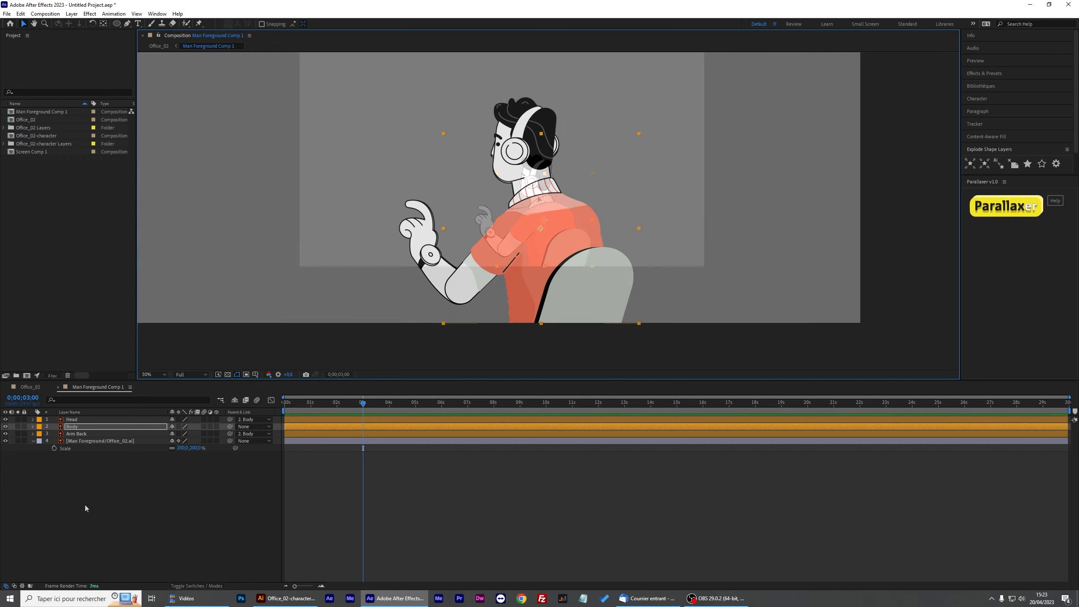
{"action": "left_click", "coordinate": [80, 442]}
{"action": "key", "text": "Delete"}
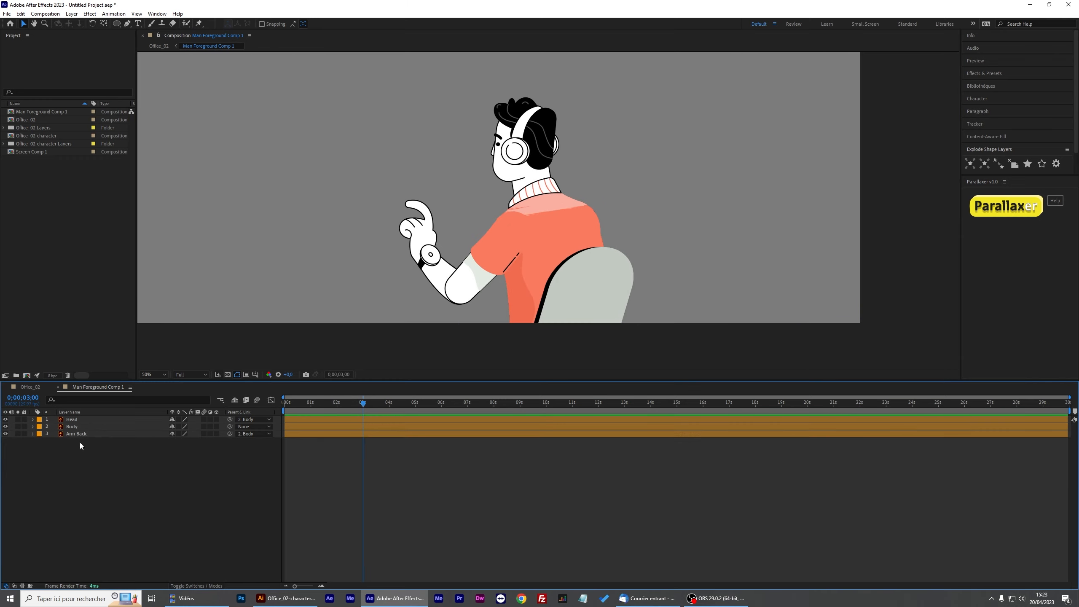
Preview the new character in Office_02 and check the frame at 3 seconds.
{"action": "left_click", "coordinate": [36, 387]}
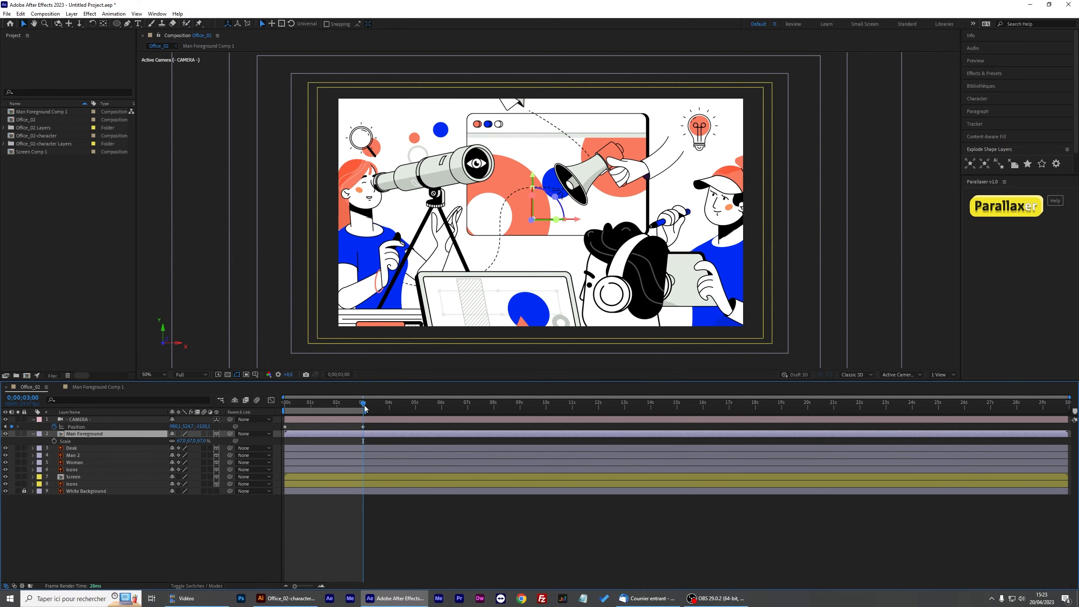
{"action": "key", "text": "space"}
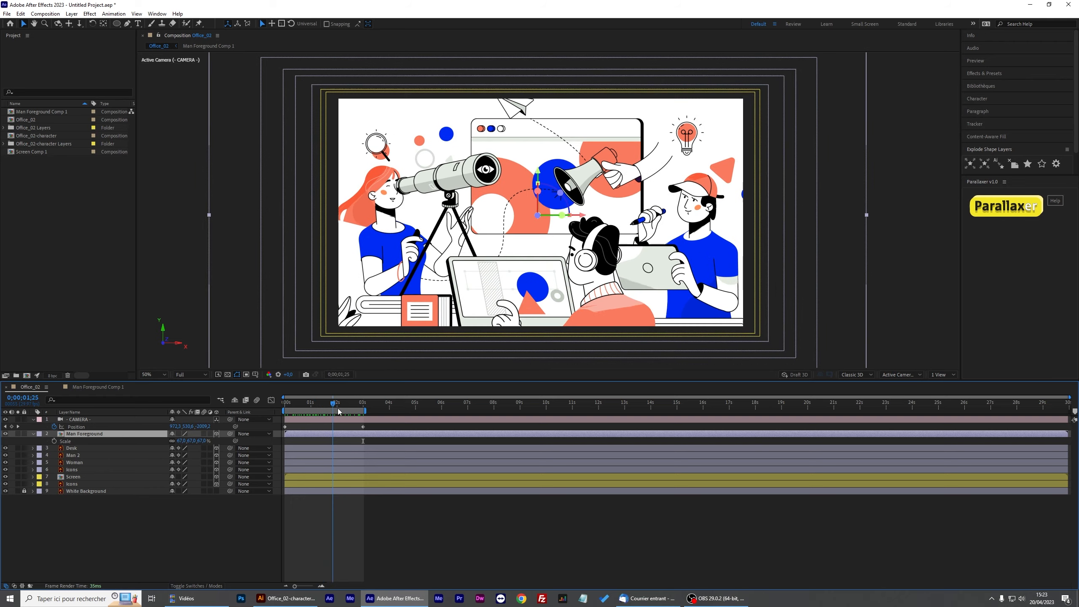
{"action": "left_click", "coordinate": [361, 404]}
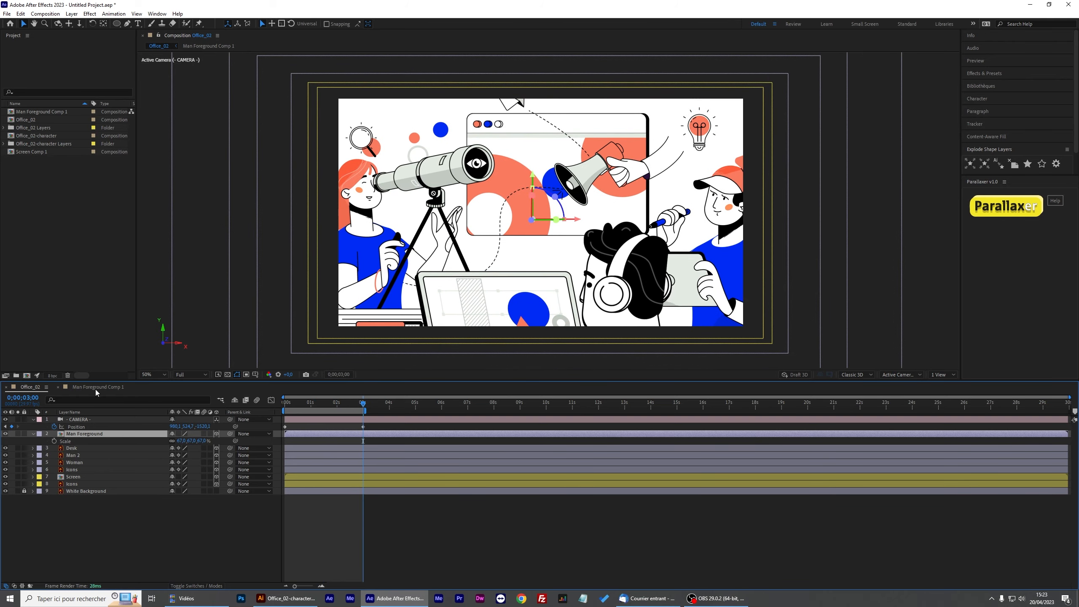
In Man Foreground Comp 1, keyframe Rotation at 3 seconds to -15° for Head and -24° for Arm Back.
{"action": "left_click", "coordinate": [95, 388]}
{"action": "key", "text": "u"}
{"action": "left_click", "coordinate": [179, 426]}
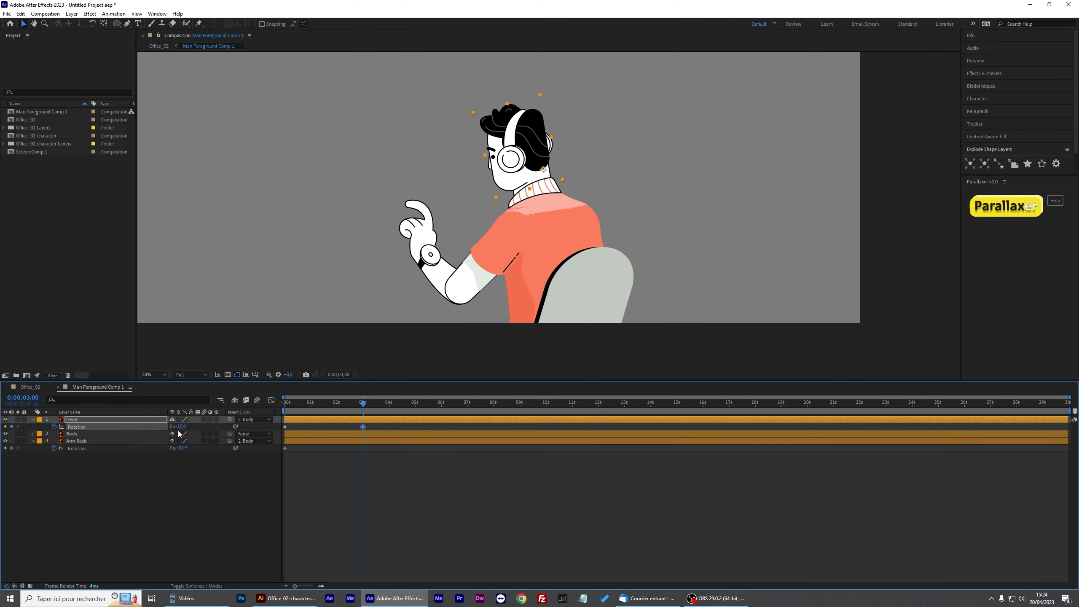
{"action": "mouse_move", "coordinate": [180, 448]}
{"action": "left_mouse_down"}
{"action": "mouse_move", "coordinate": [191, 448]}
{"action": "mouse_move", "coordinate": [167, 448]}
{"action": "left_mouse_up"}
{"action": "left_click_drag", "start_coordinate": [363, 404], "coordinate": [365, 404]}
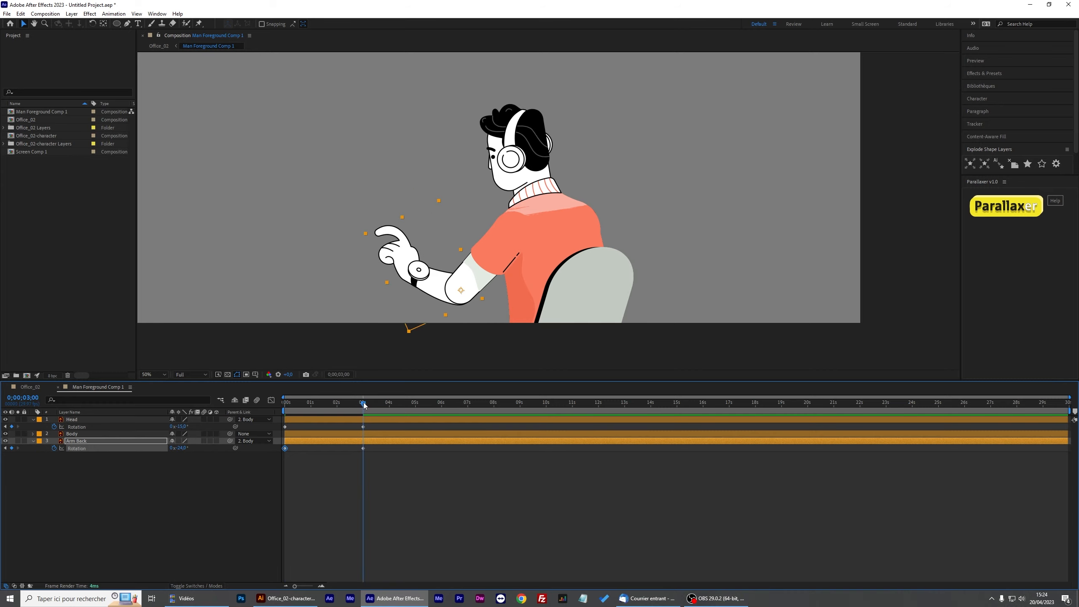
End the work area at 3 seconds, apply Easy Ease to all Head and Arm Back Rotation keyframes, and preview the motion.
{"action": "key", "text": "n"}
{"action": "key", "text": "space"}
{"action": "left_click_drag", "start_coordinate": [282, 423], "coordinate": [484, 578]}
{"action": "key", "text": "F9"}
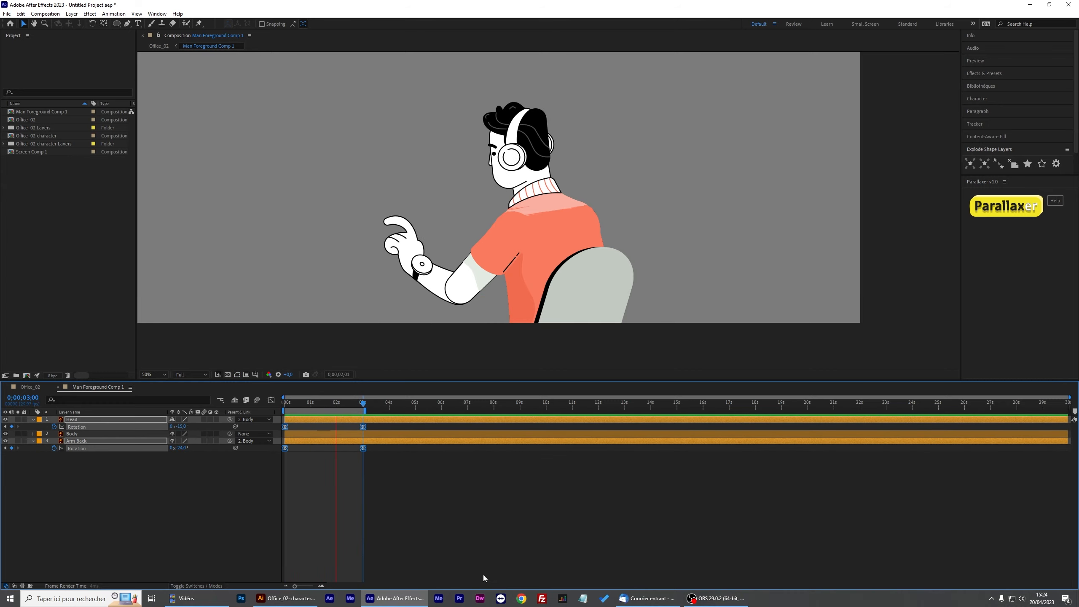
Return to Office_02 and preview the animated character within the parallax scene in an enlarged composition view.
{"action": "left_click", "coordinate": [58, 387]}
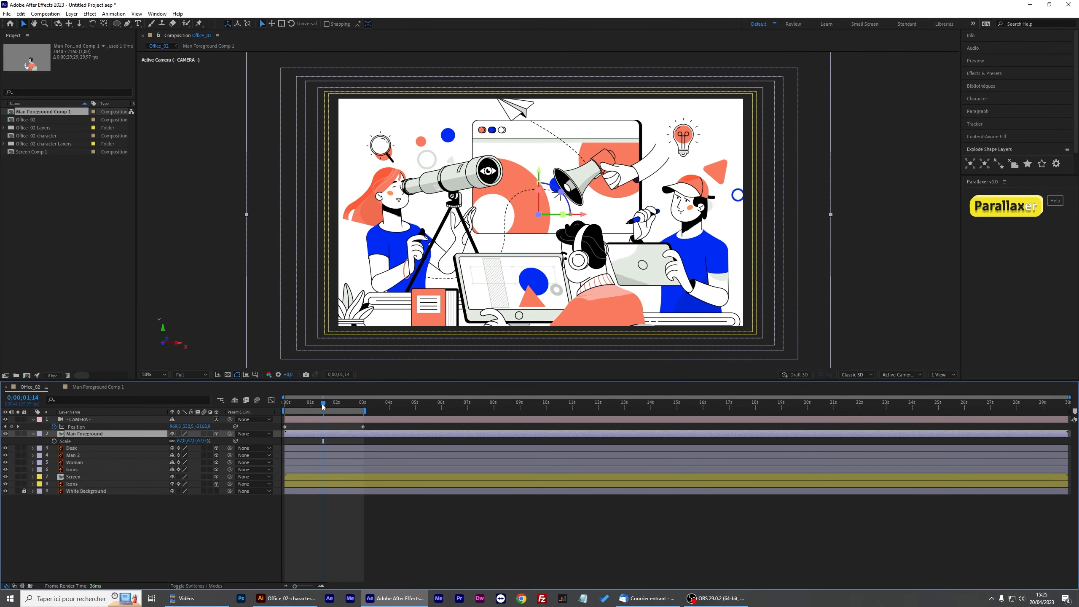
{"action": "left_click_drag", "start_coordinate": [323, 381], "coordinate": [323, 441]}
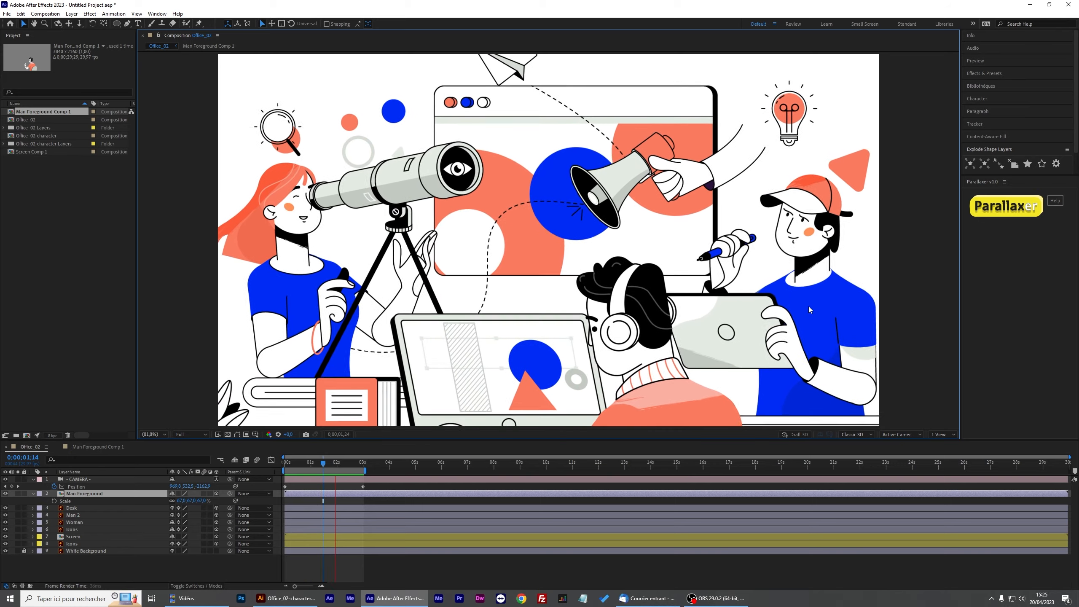